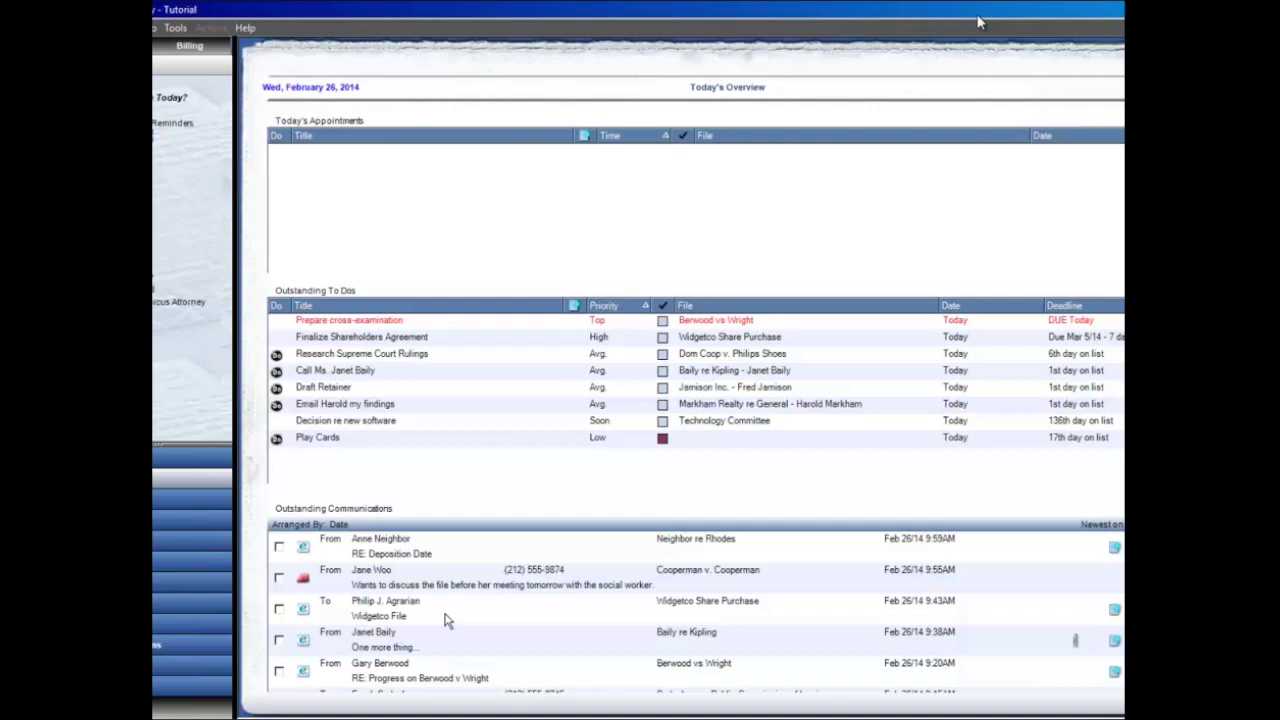
Show the My Desktop 1 dashboard in Dailies, listing favourite files, people and today's communications
click(630, 320)
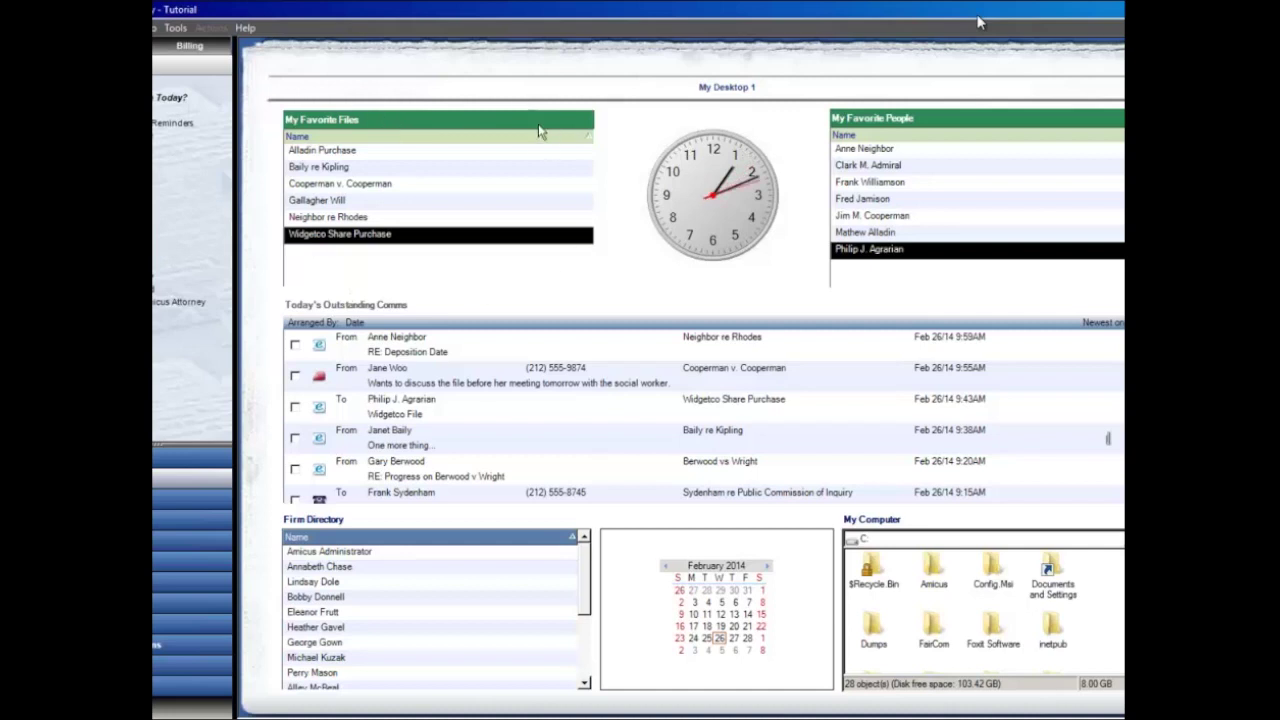
double_click(420, 152)
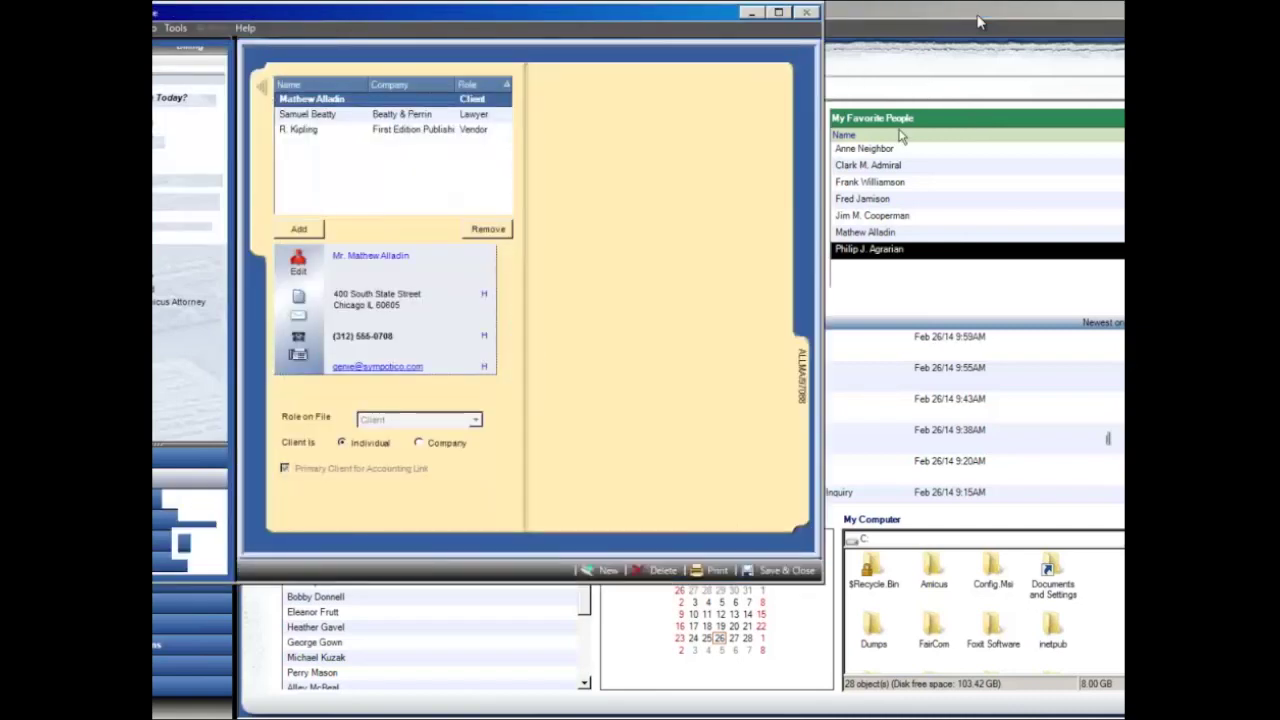
drag(593, 15, 743, 64)
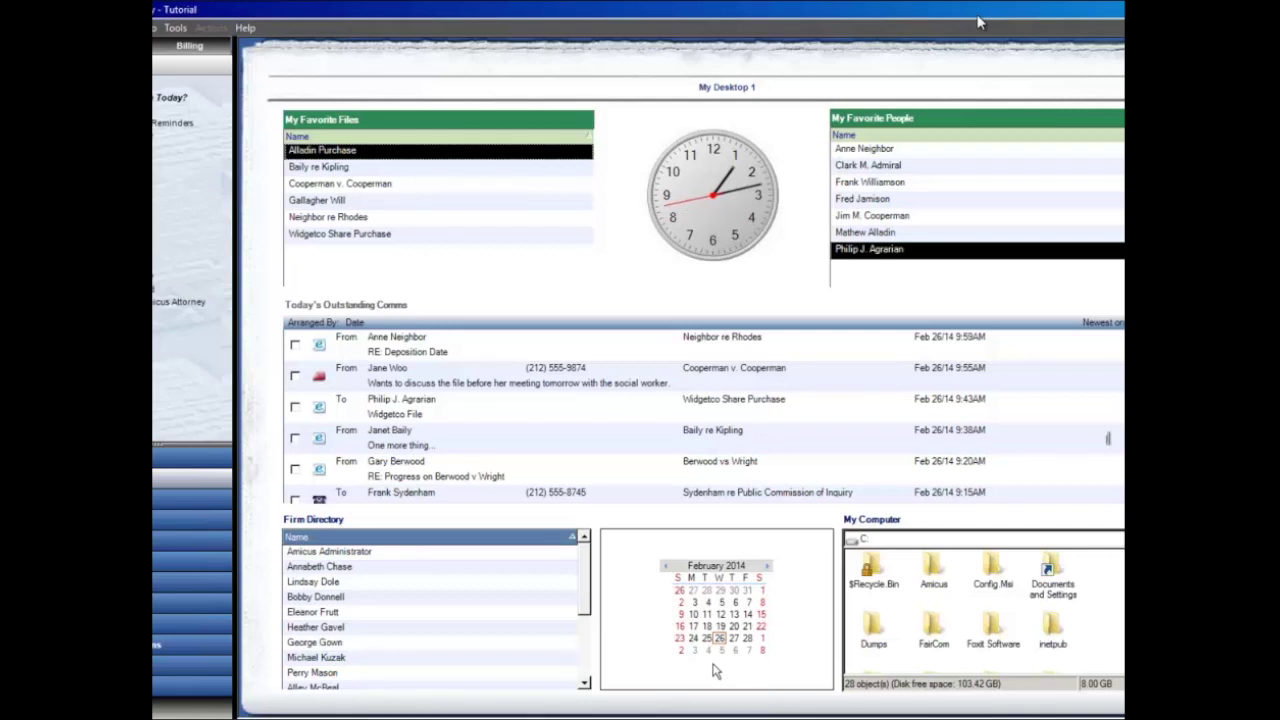
click(766, 568)
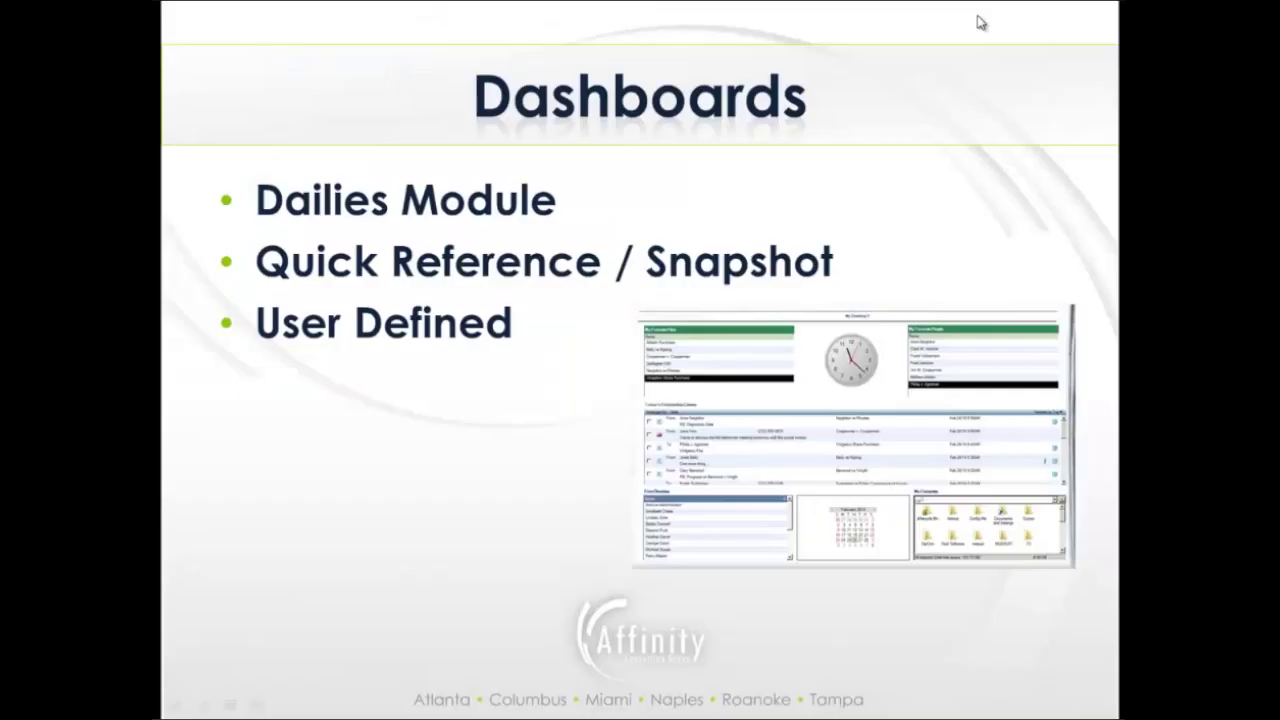
Advance to the Designing Dashboards slide, then return to Amicus Attorney
click(981, 22)
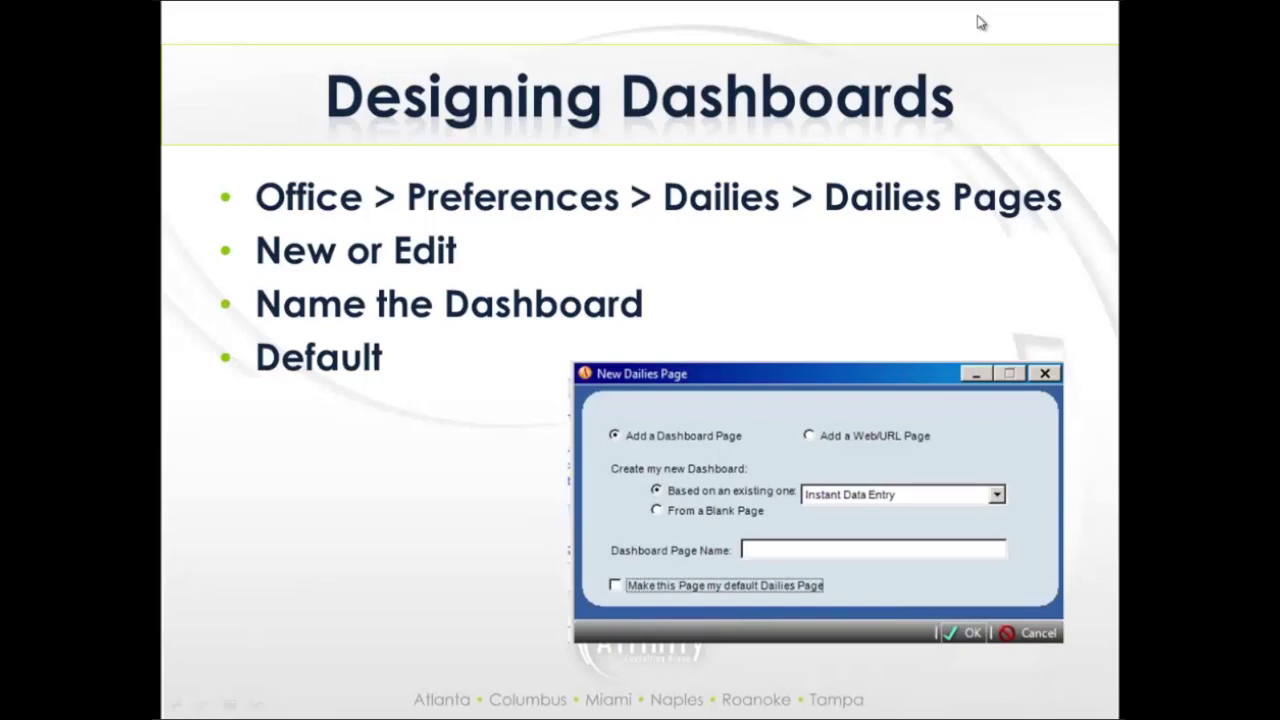
key(alt+Tab)
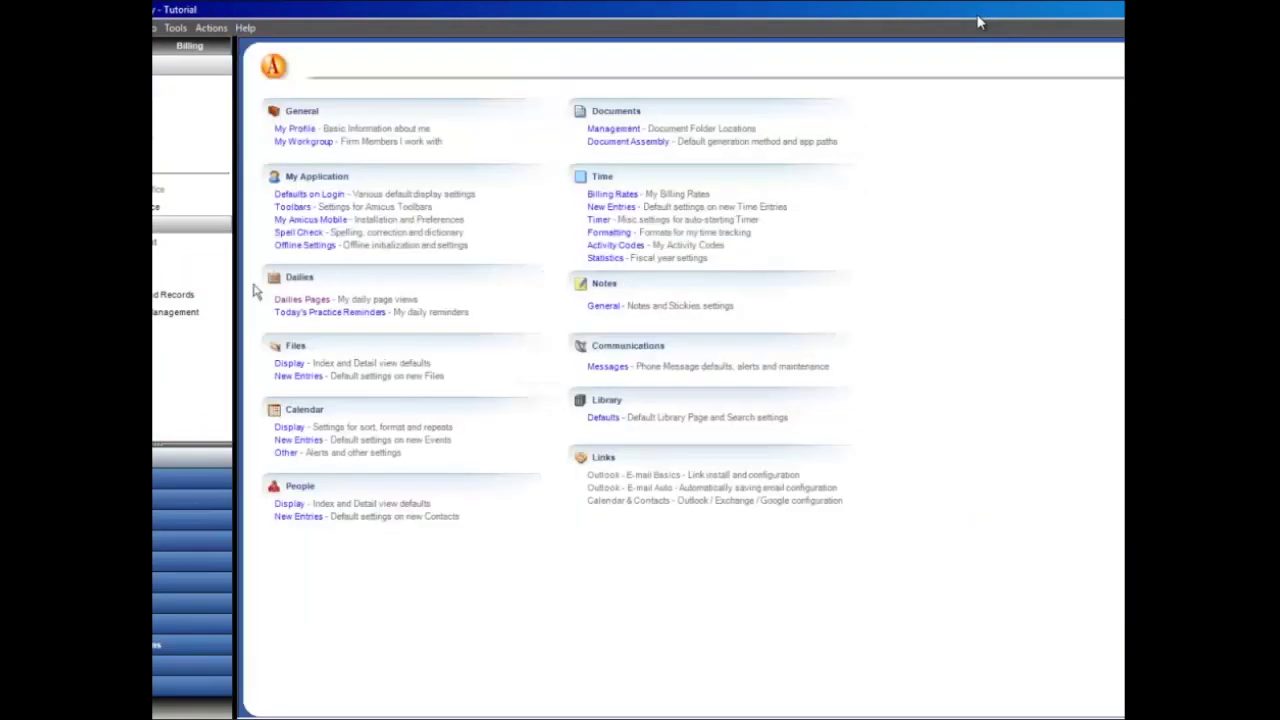
Bring up the Dailies Pages preferences and reposition the Preferences dialog
click(316, 301)
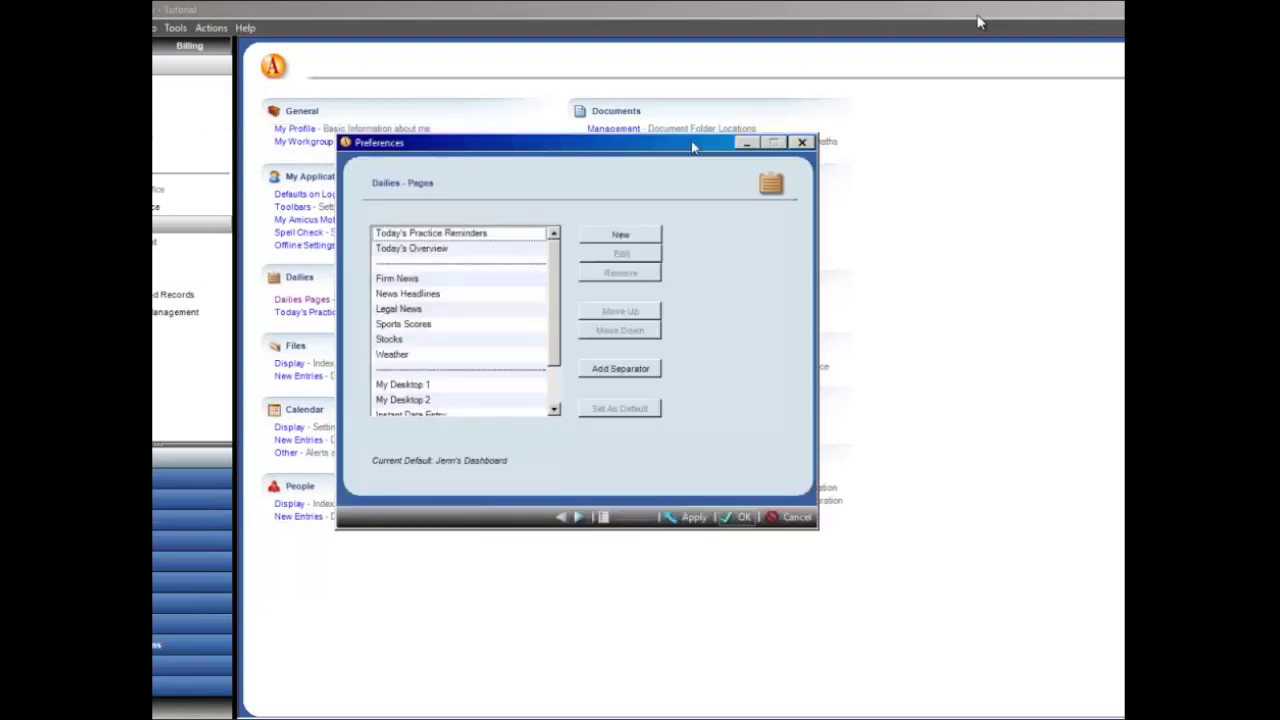
drag(694, 147, 722, 146)
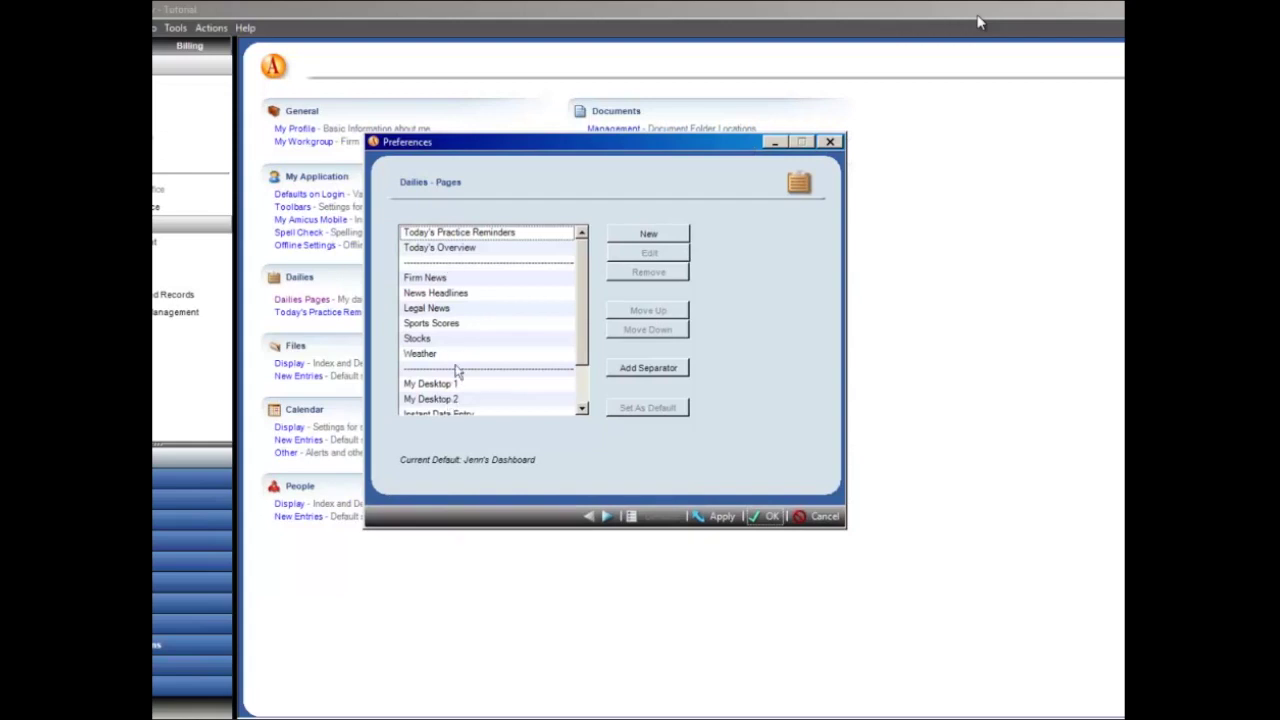
mouse_move(581, 261)
mouse_down()
mouse_move(581, 389)
mouse_move(588, 256)
mouse_up()
drag(587, 278, 582, 362)
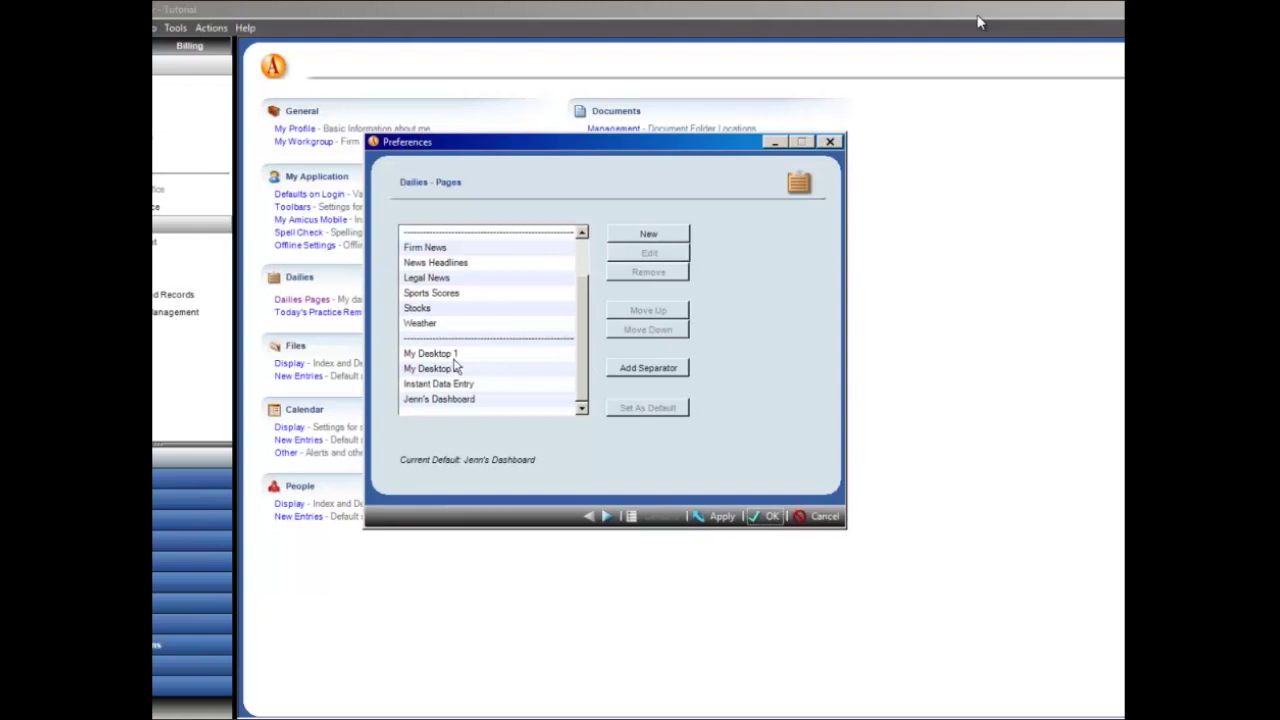
Select My Desktop 1 in the pages list and start a new Dailies page
click(447, 356)
click(446, 369)
click(445, 355)
click(445, 368)
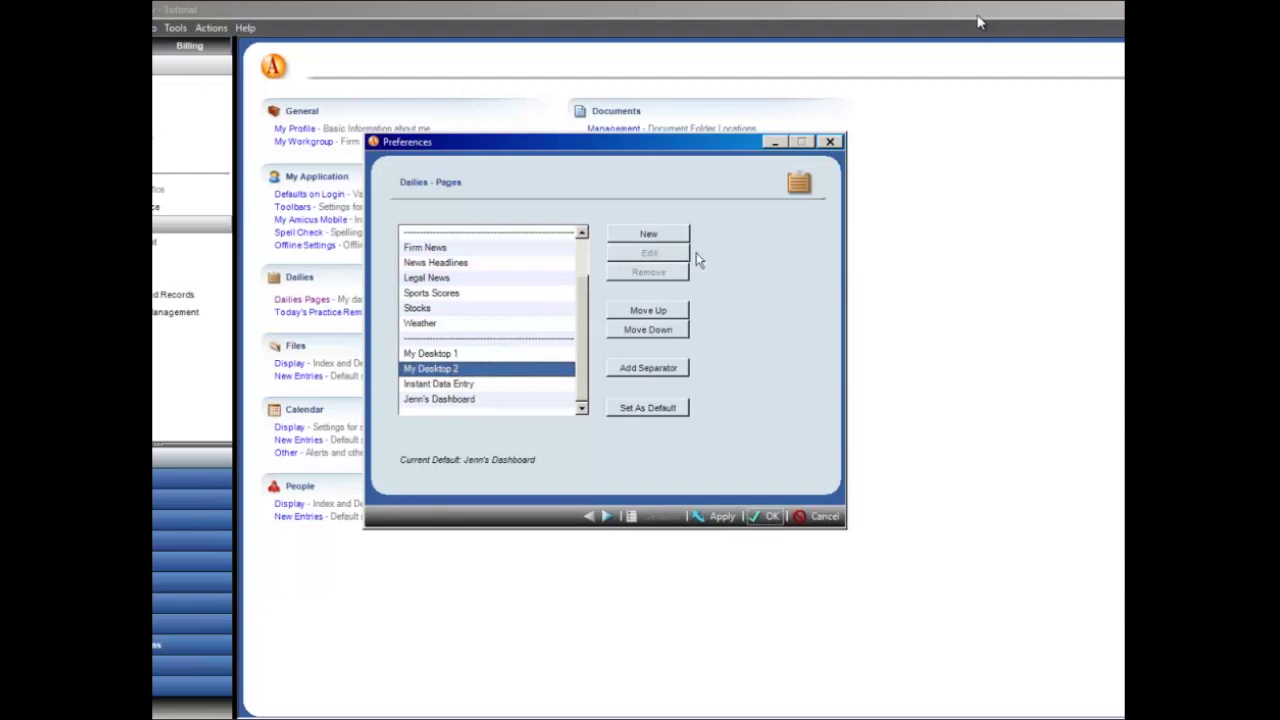
click(446, 355)
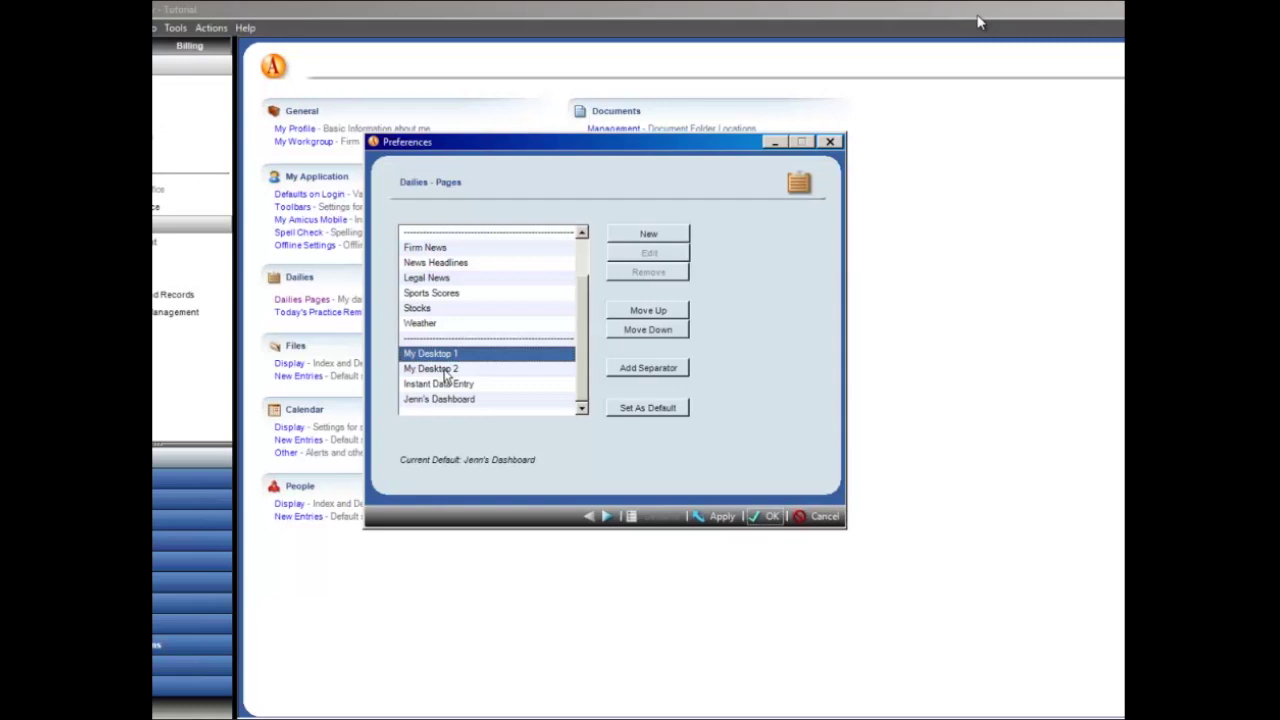
click(649, 234)
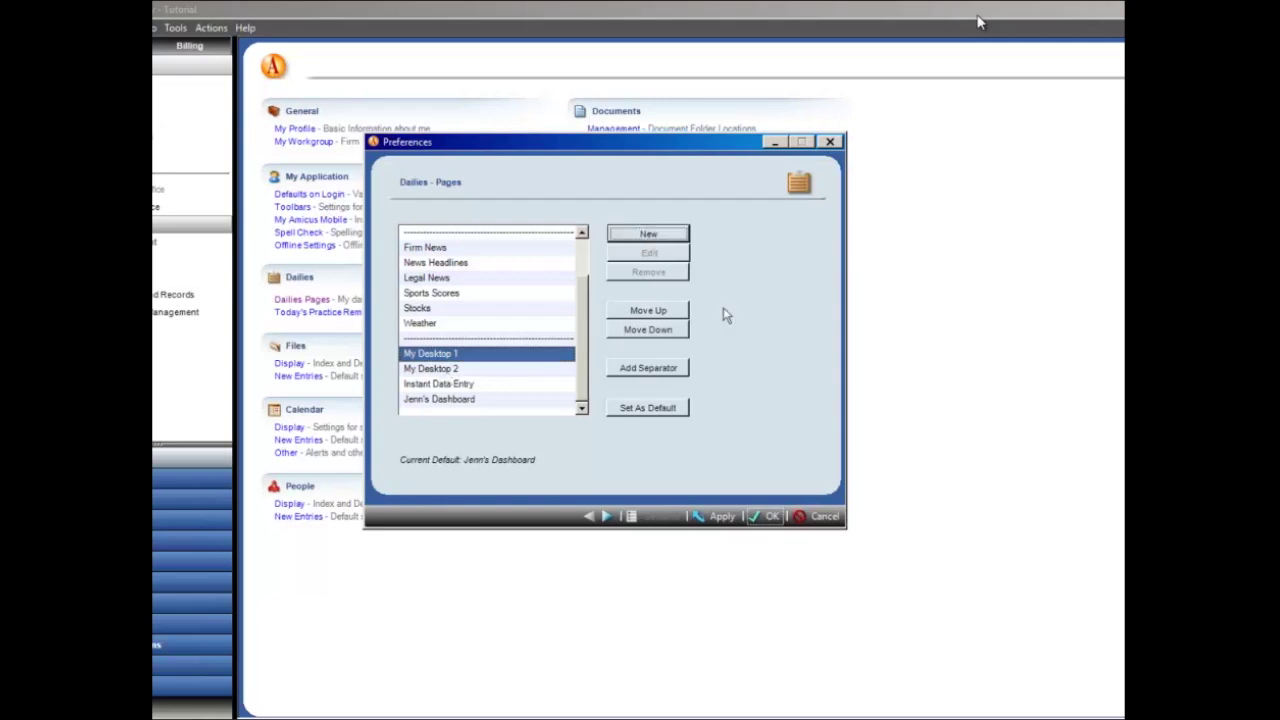
Position the New Dailies Page window and review the copyable dashboards, keeping Instant Data Entry
drag(152, 165, 678, 214)
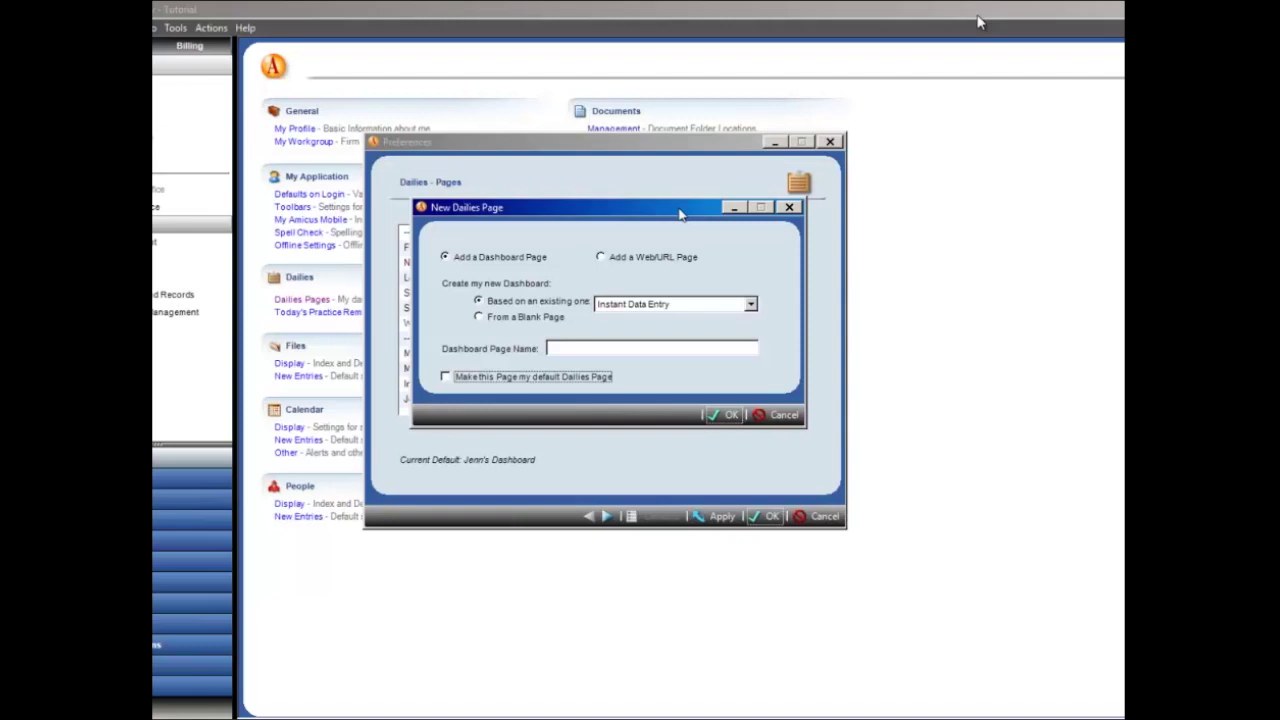
drag(679, 214, 688, 214)
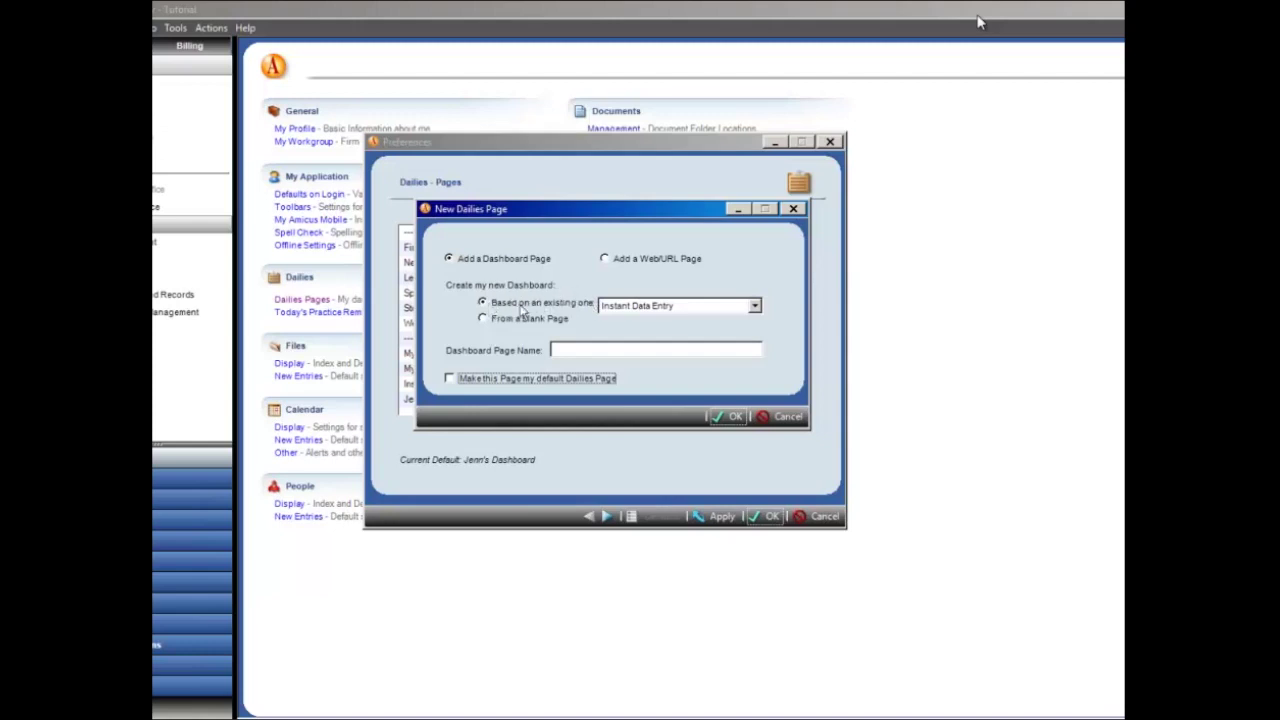
click(755, 307)
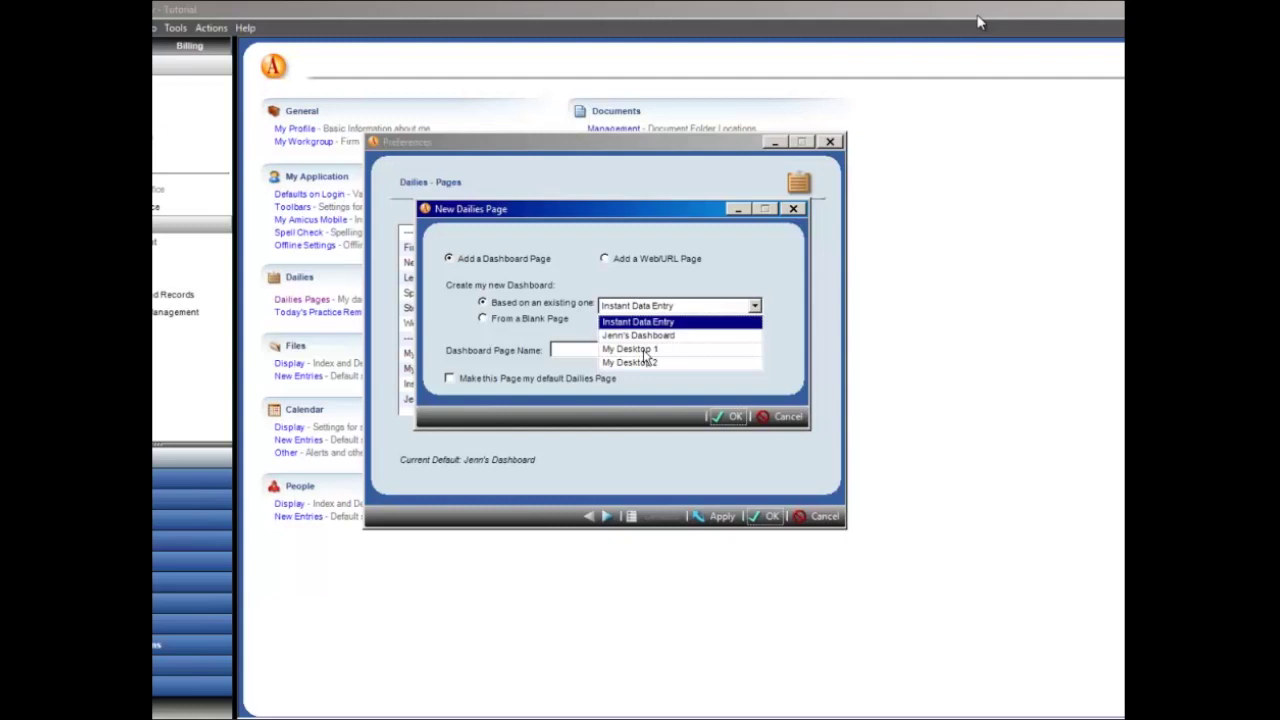
click(739, 287)
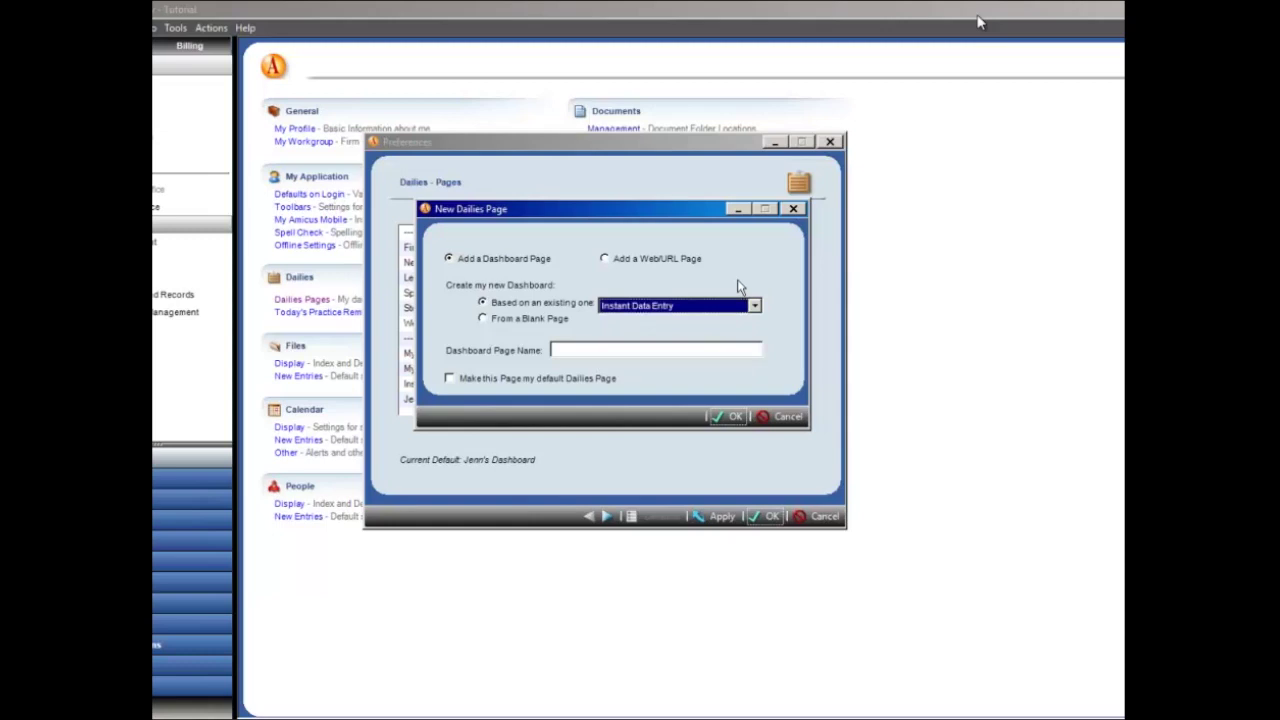
Start from a blank page, name it '<user's name> Dashboard', and make it the default Dailies page
click(490, 320)
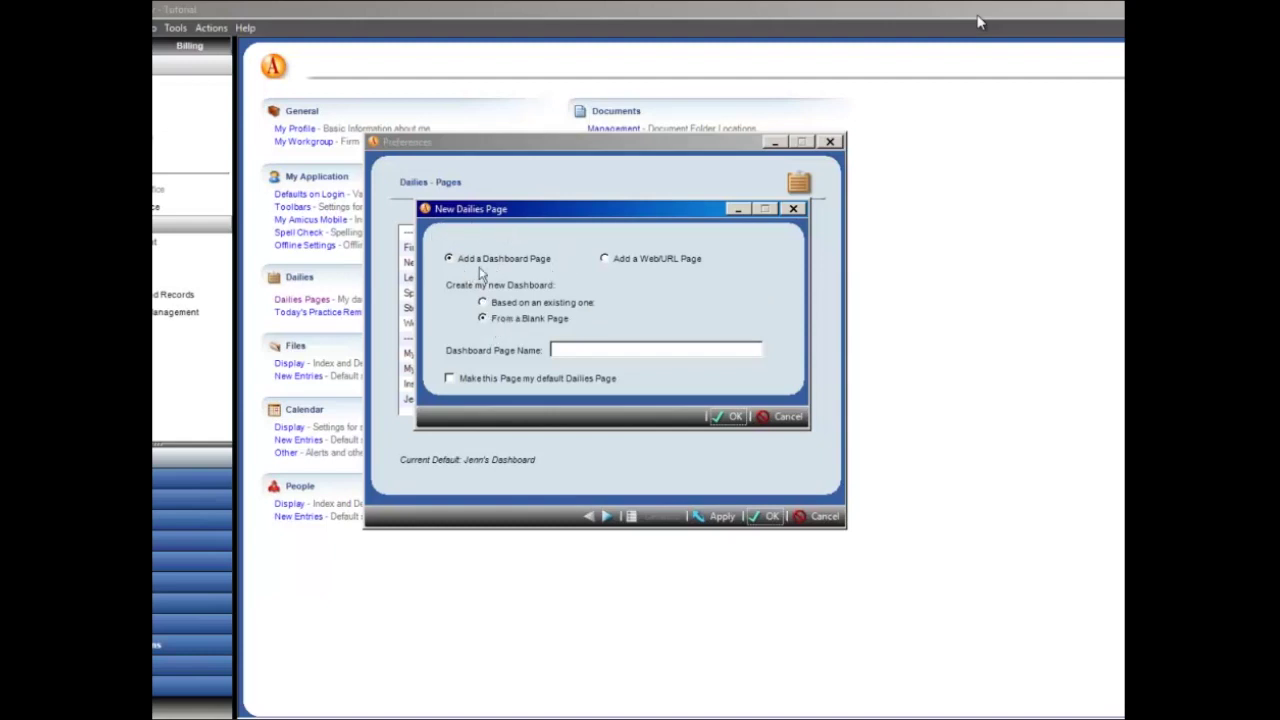
click(564, 351)
text(Jennifer Ramovs Dashboard)
click(448, 380)
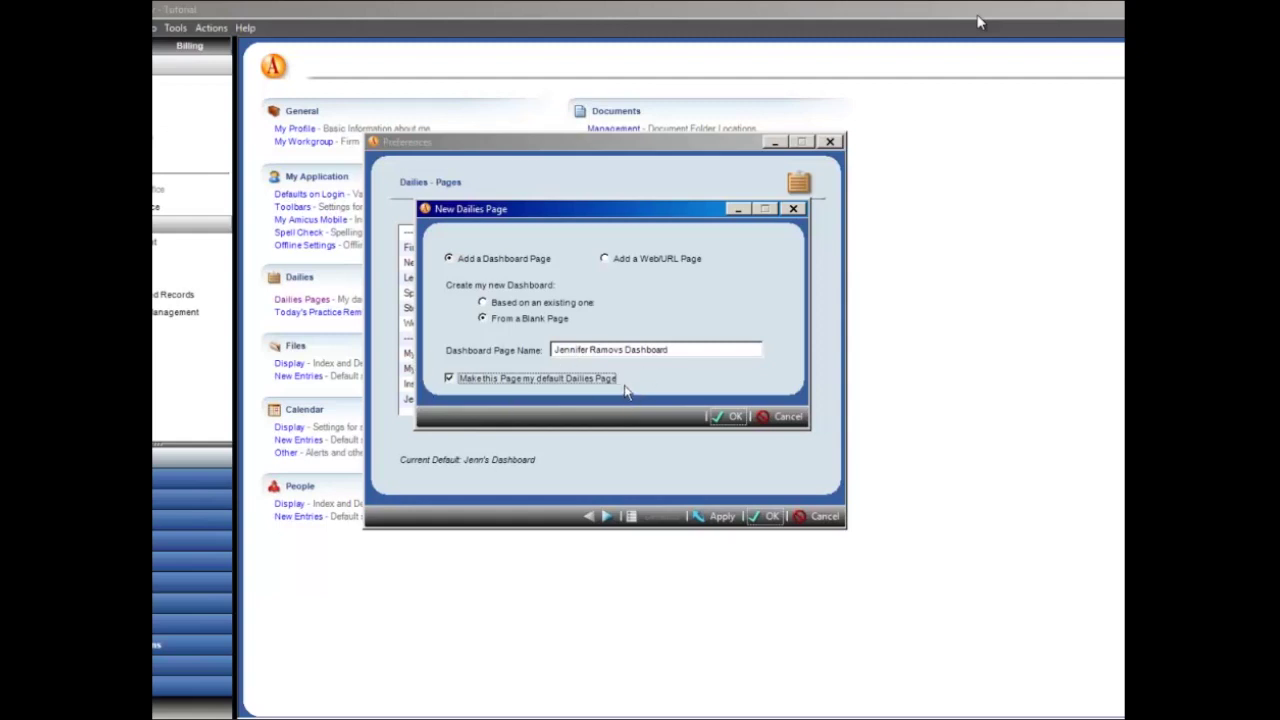
Create the blank dashboard and place Today's Appointments in its top-left corner
click(735, 419)
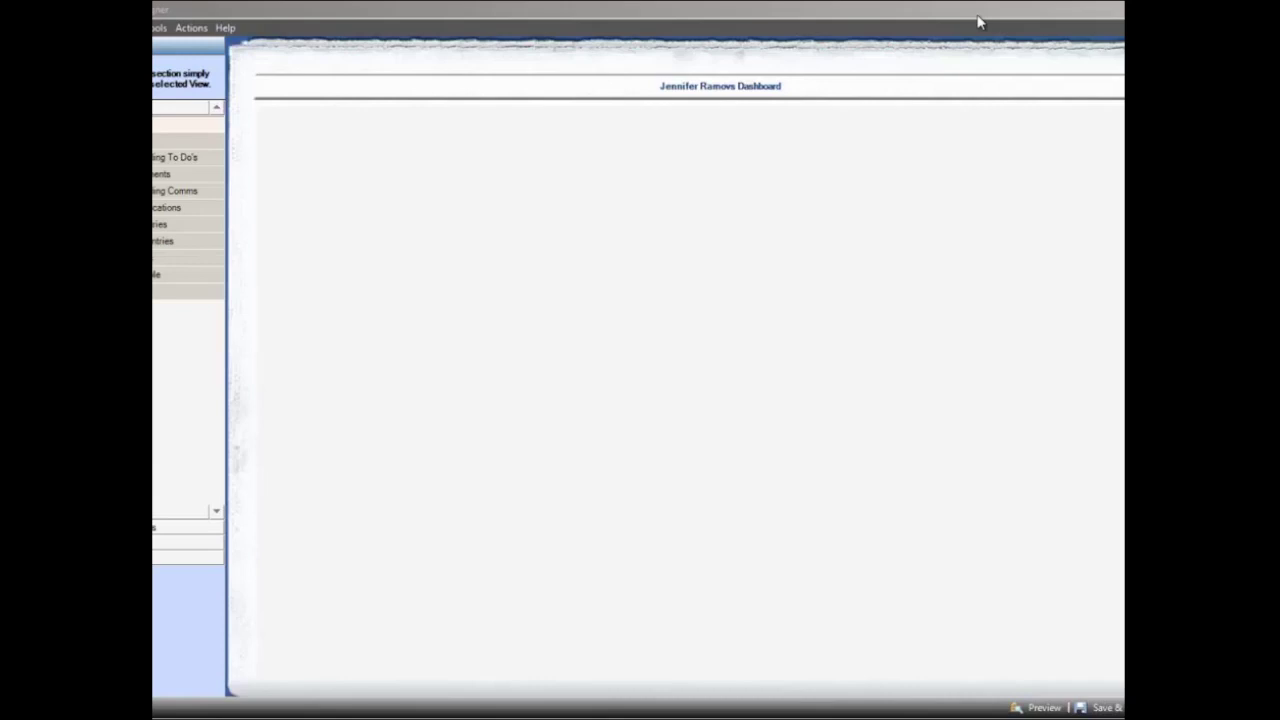
click(979, 18)
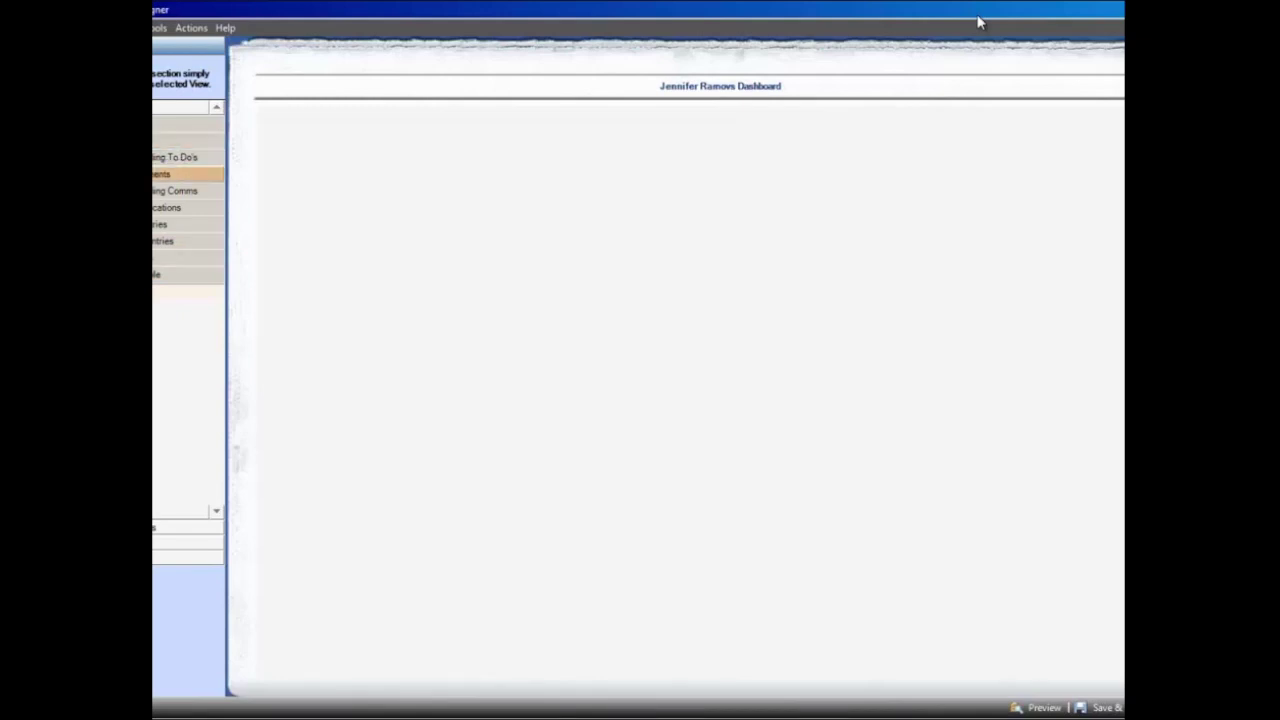
click(172, 175)
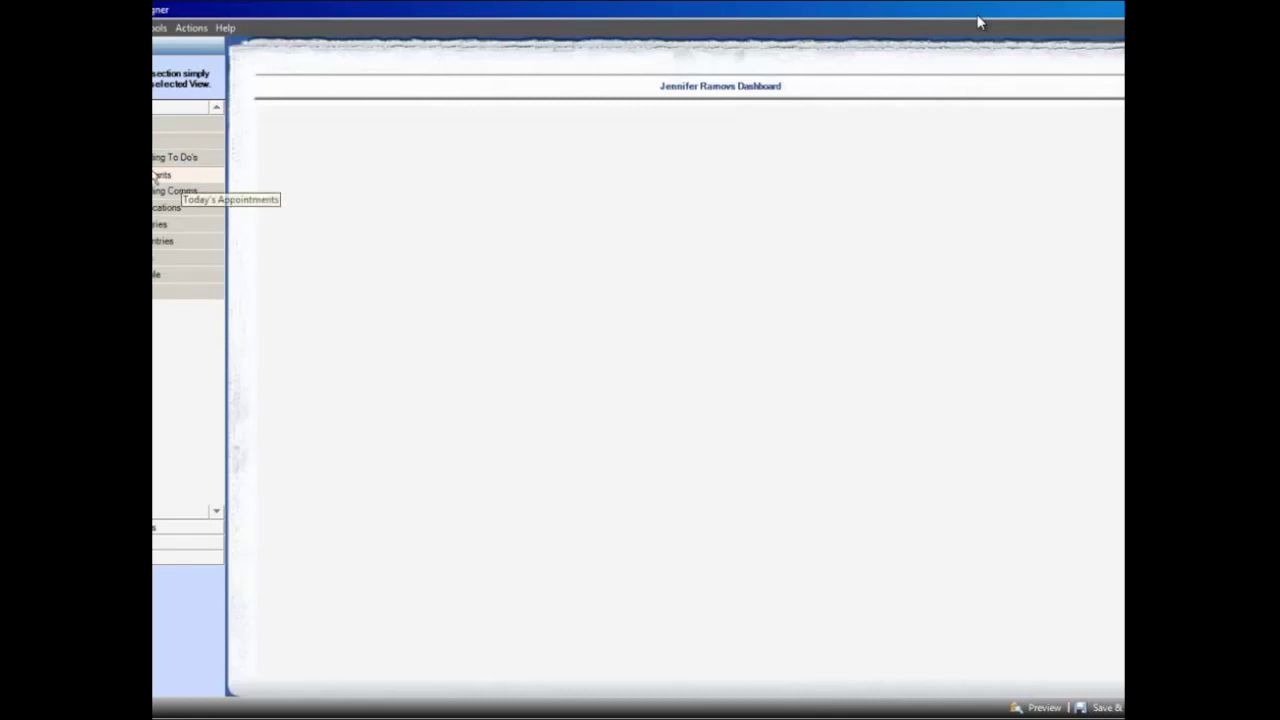
click(310, 163)
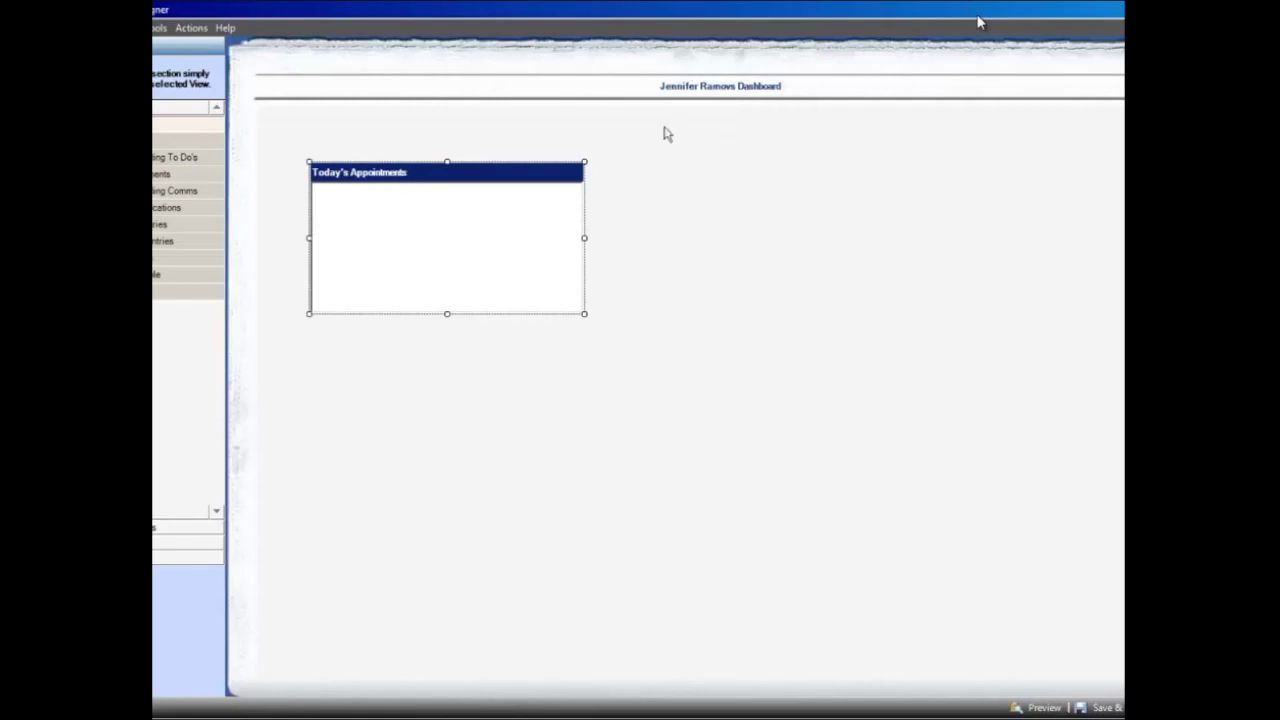
drag(460, 175, 758, 409)
drag(868, 247, 416, 128)
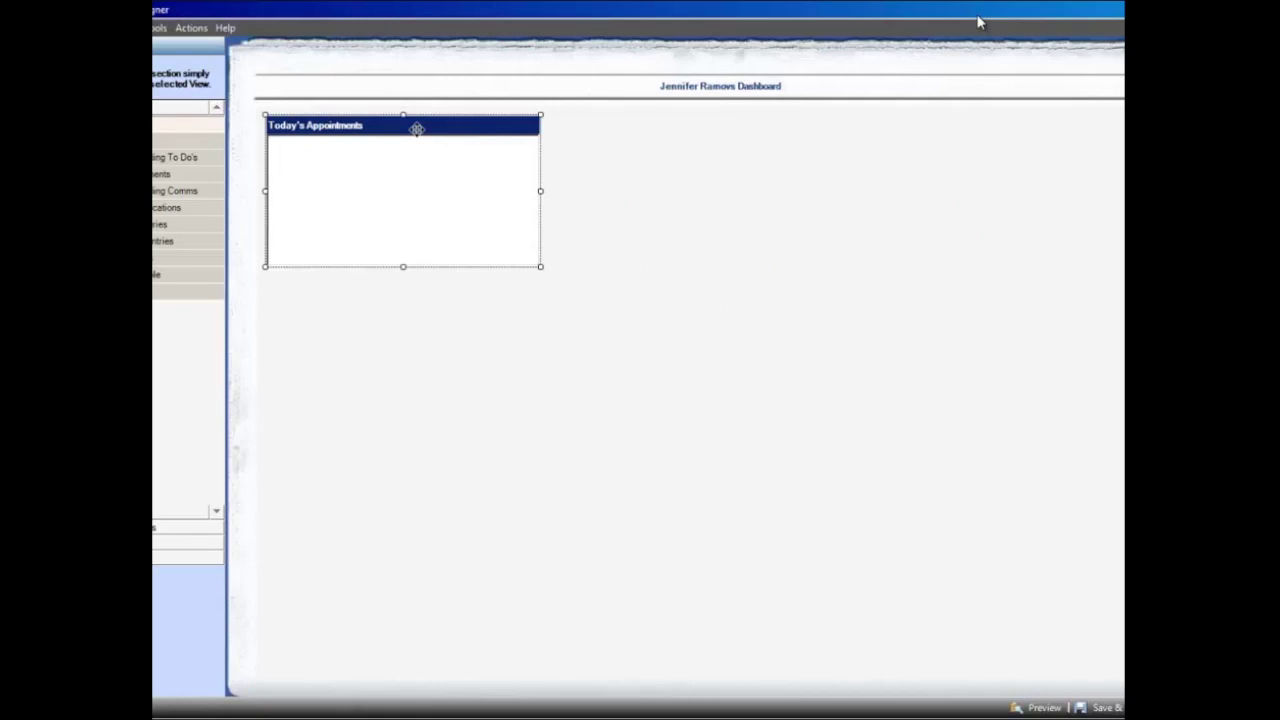
Add a widened Today's Time Entries beside Today's Appointments, top-aligned and matching its height
click(740, 185)
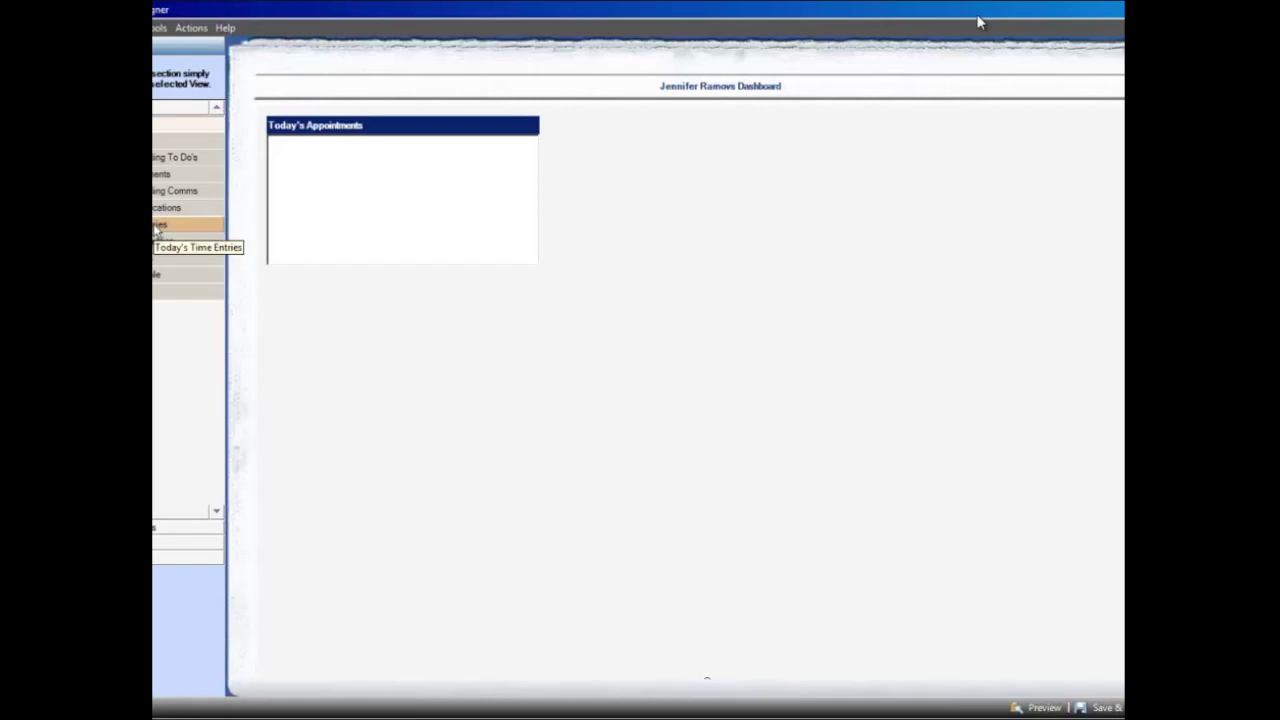
drag(154, 226, 601, 125)
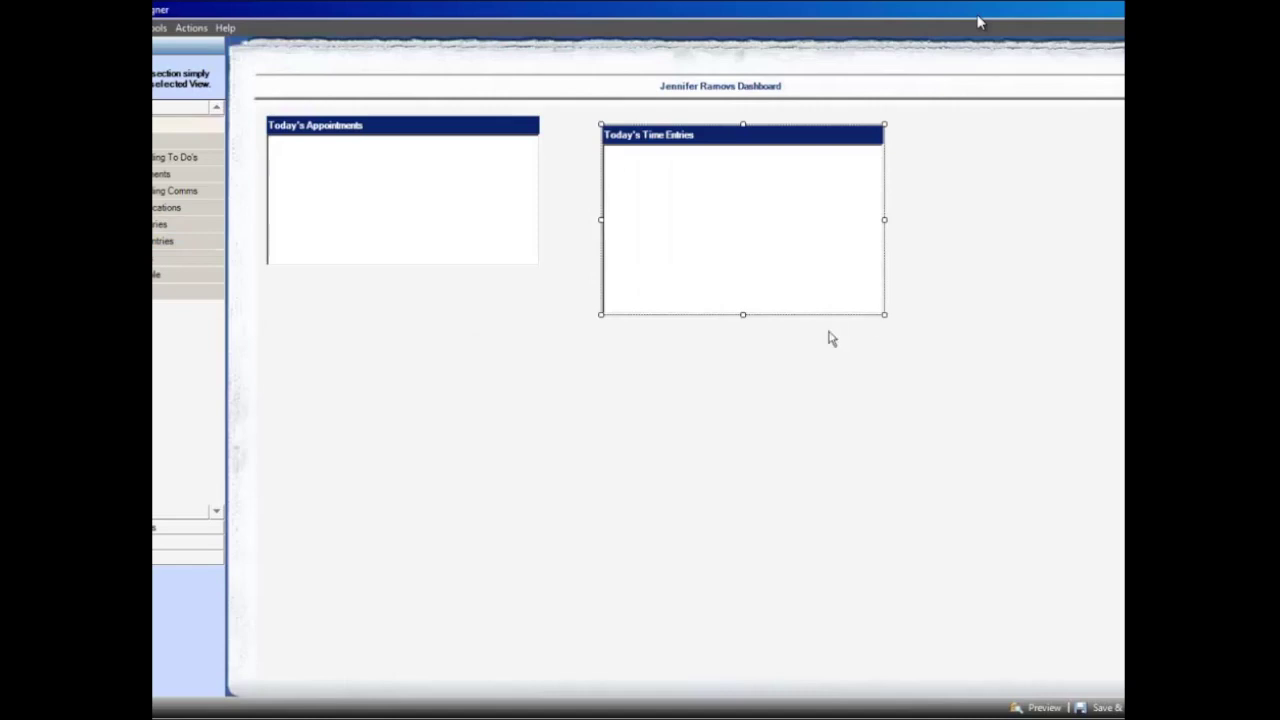
drag(884, 219, 1075, 228)
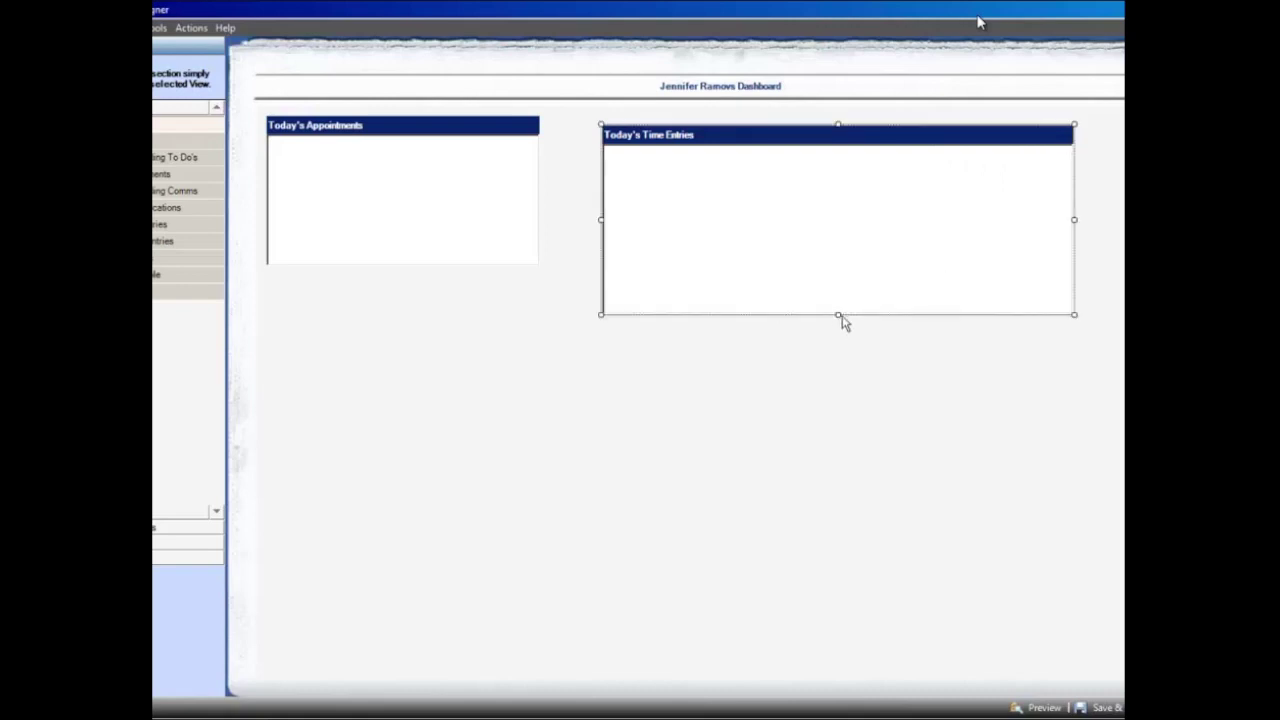
drag(843, 134, 847, 137)
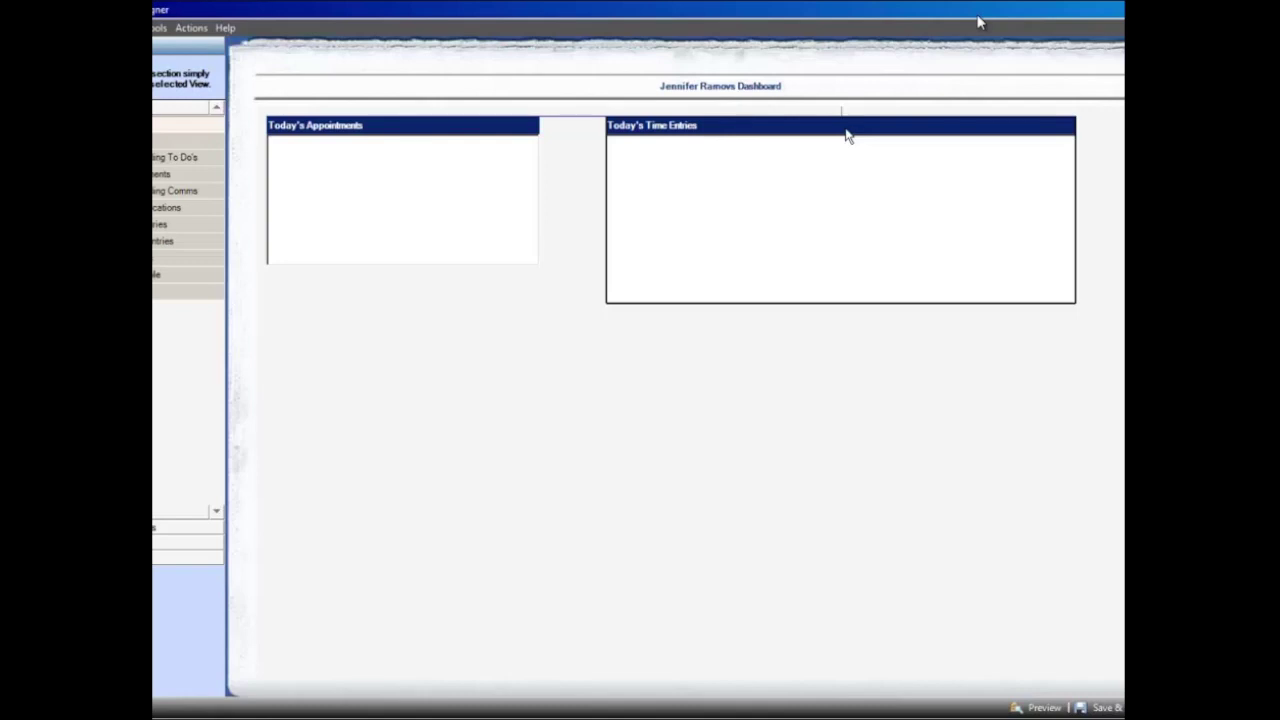
drag(846, 129, 846, 128)
click(866, 364)
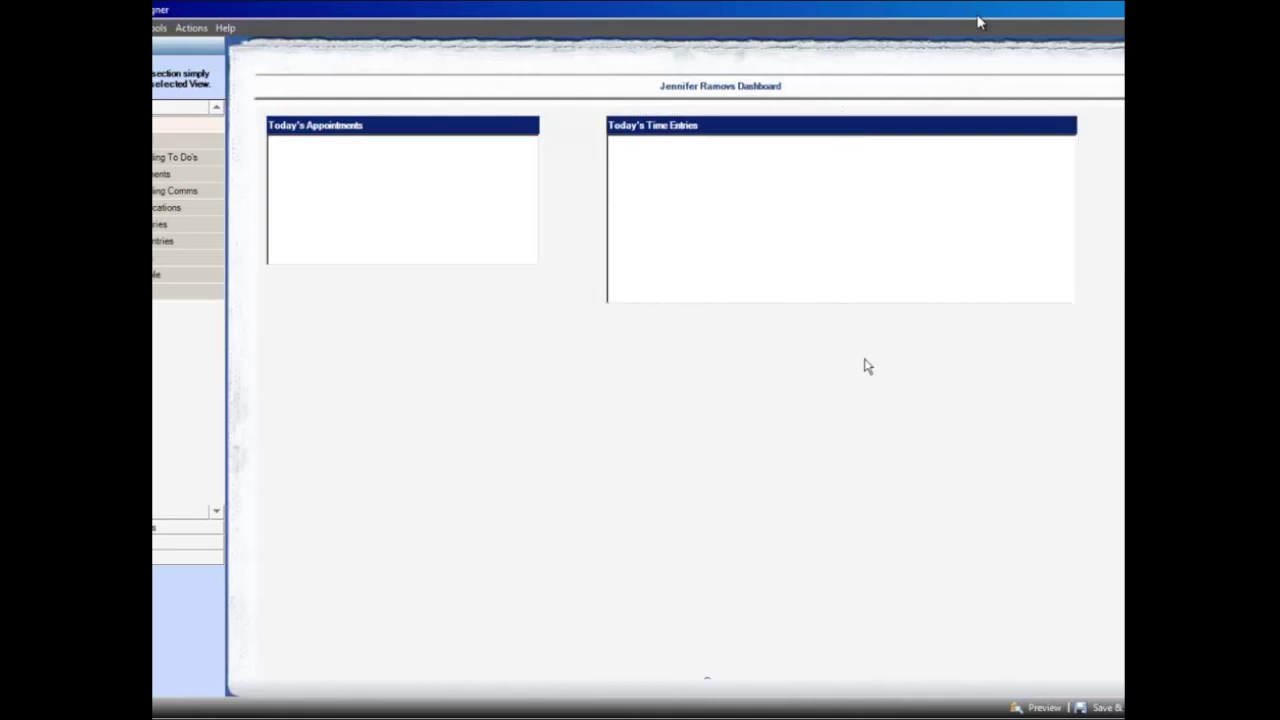
click(851, 301)
drag(843, 303, 840, 264)
click(780, 389)
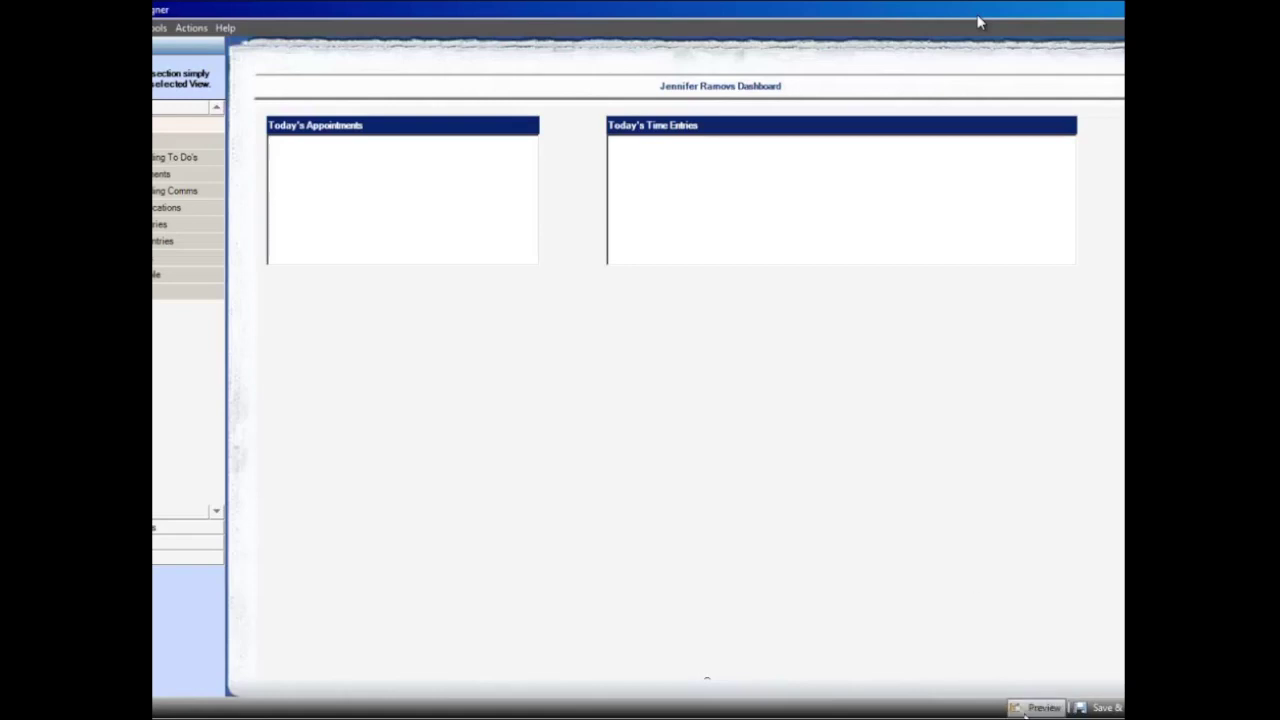
click(1030, 708)
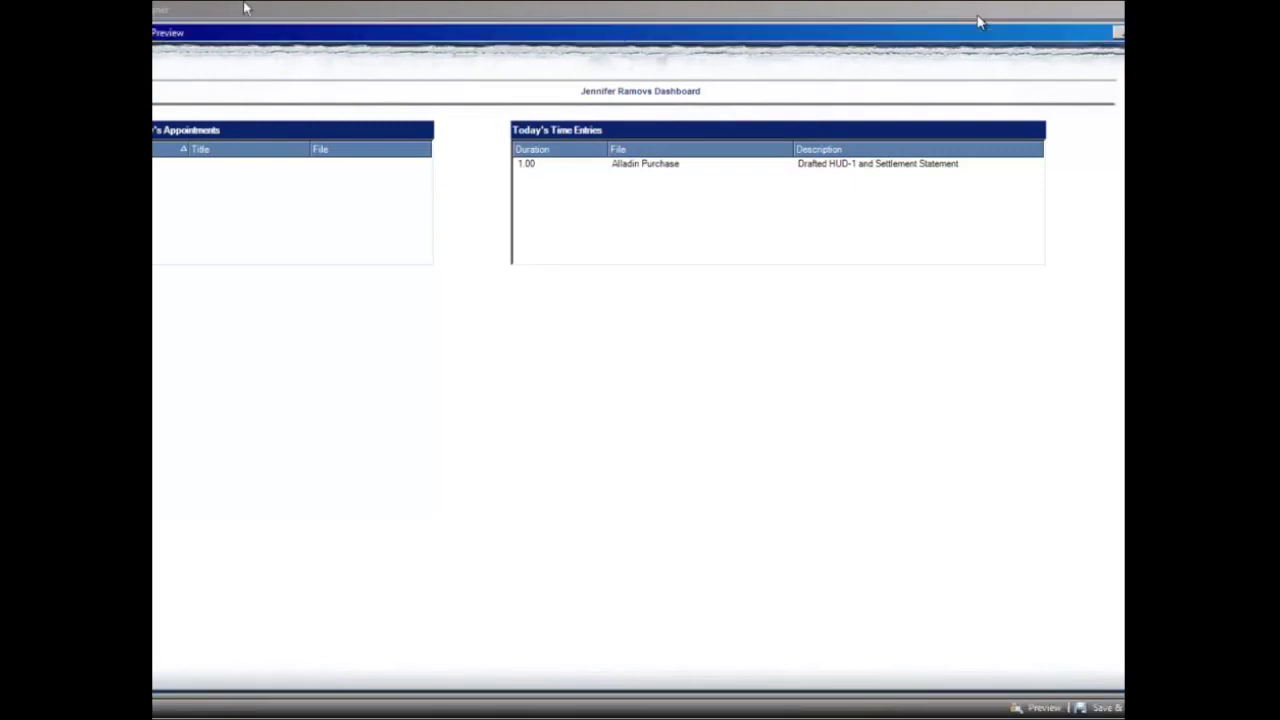
drag(617, 36, 637, 34)
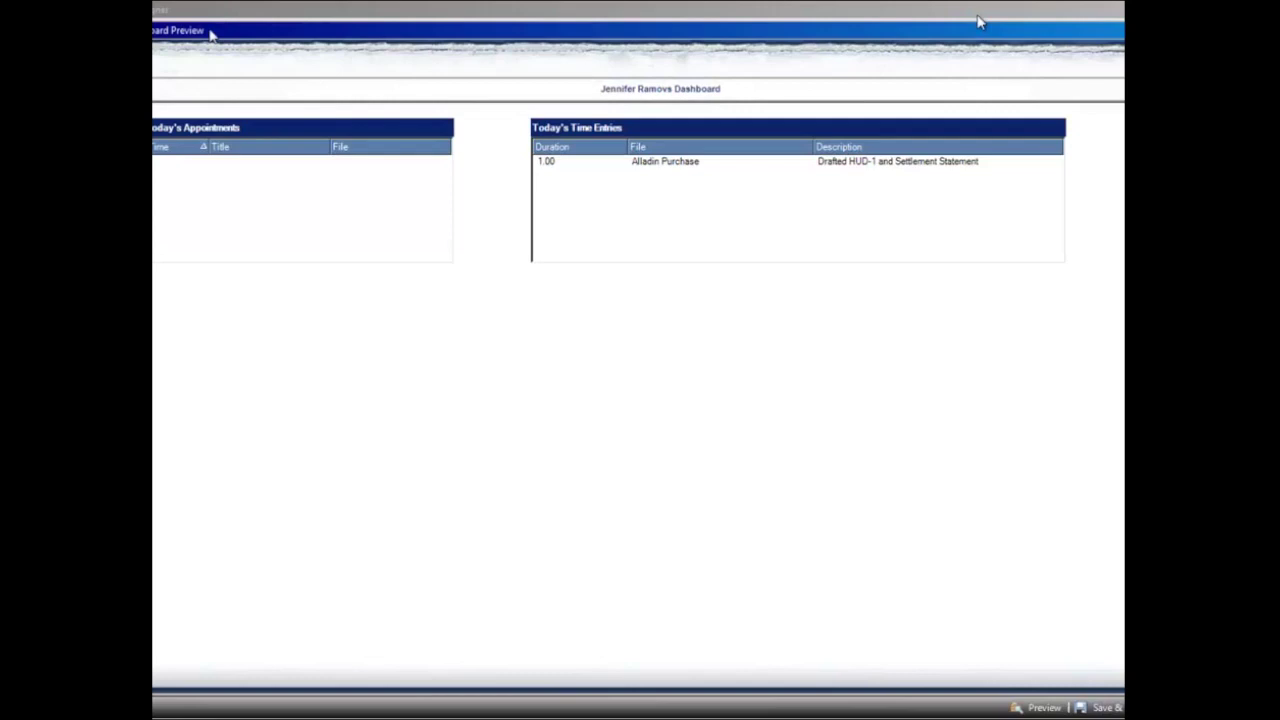
drag(458, 36, 448, 39)
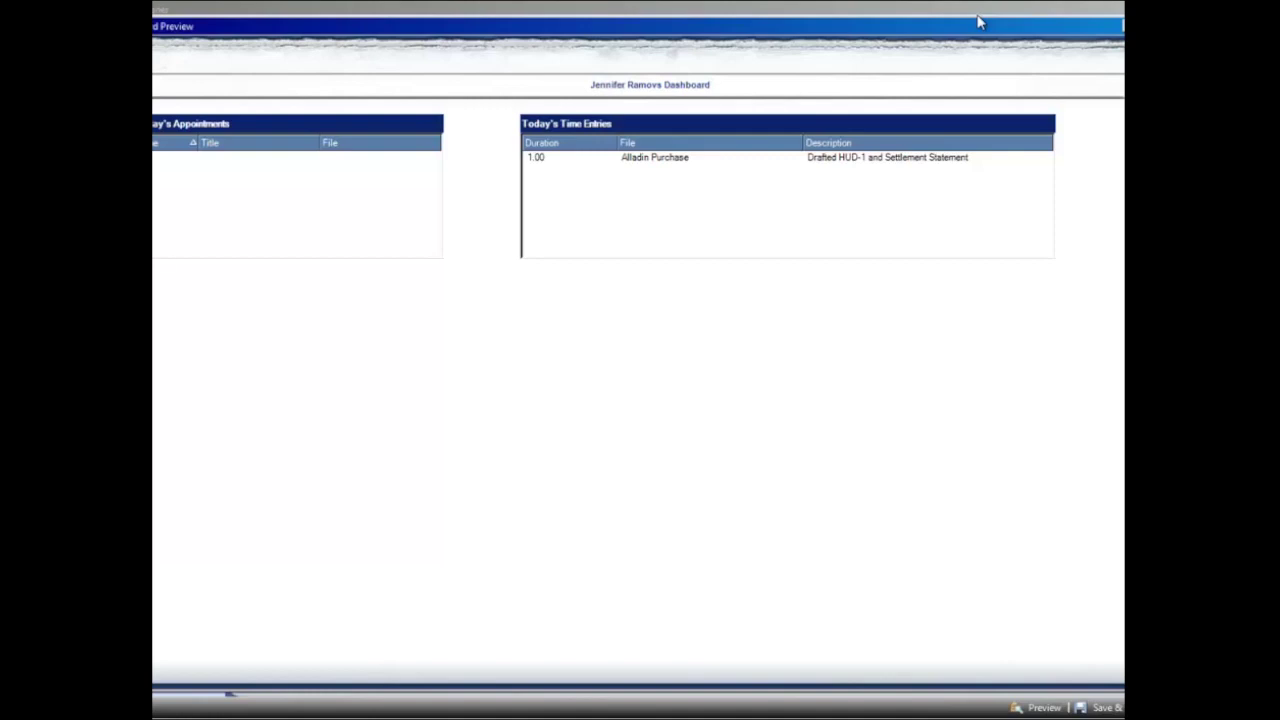
click(978, 16)
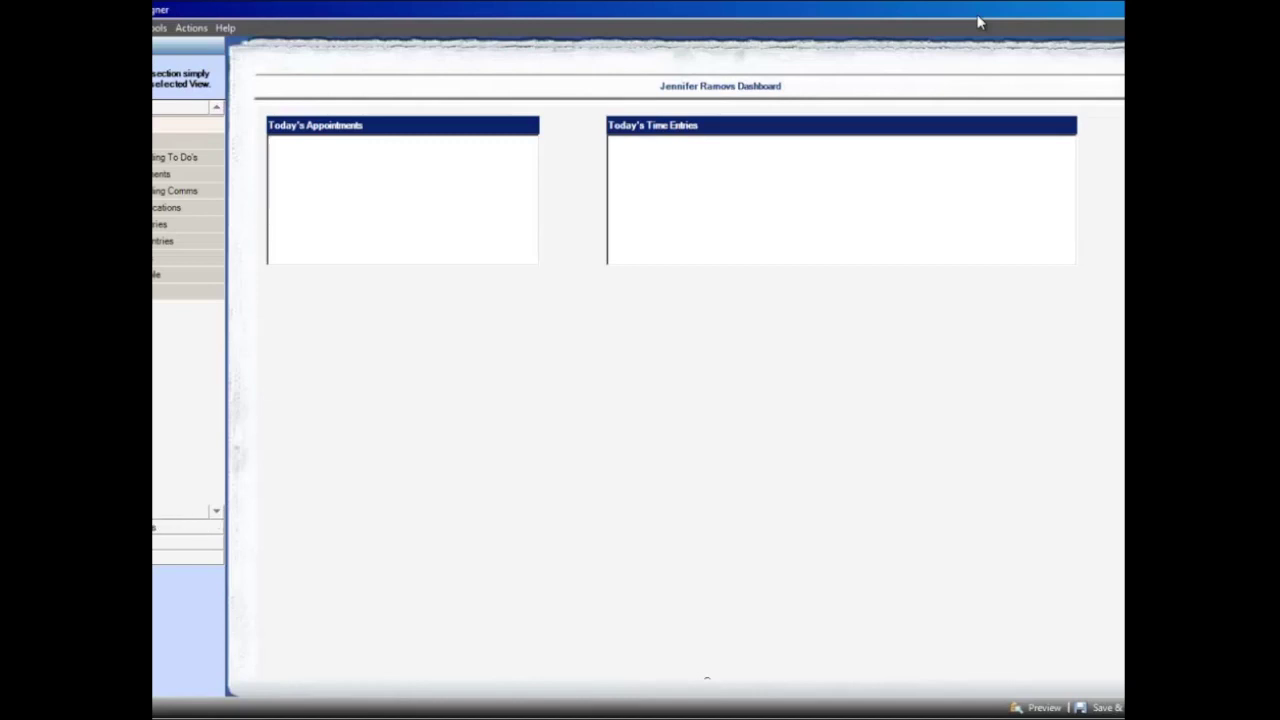
Add My Time Stats under Today's Appointments, widen it, and add Stickies Received Today beside it
click(165, 521)
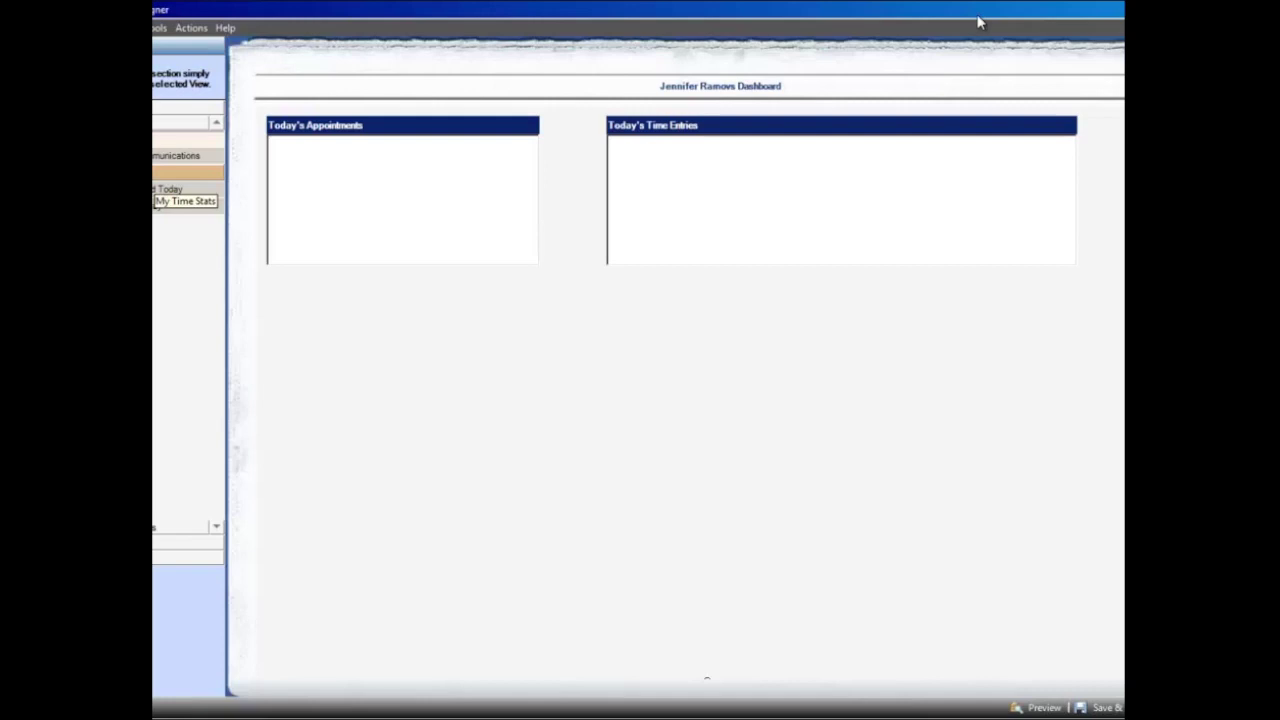
drag(165, 205, 279, 294)
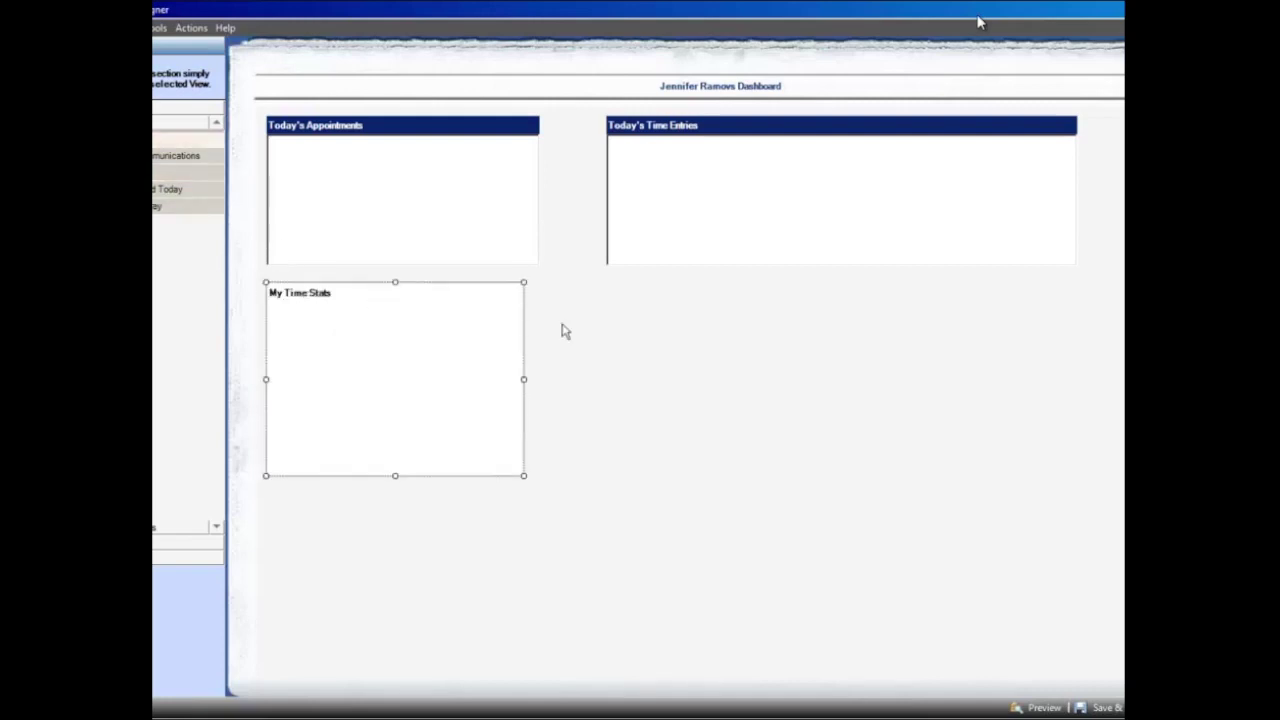
drag(528, 377, 540, 378)
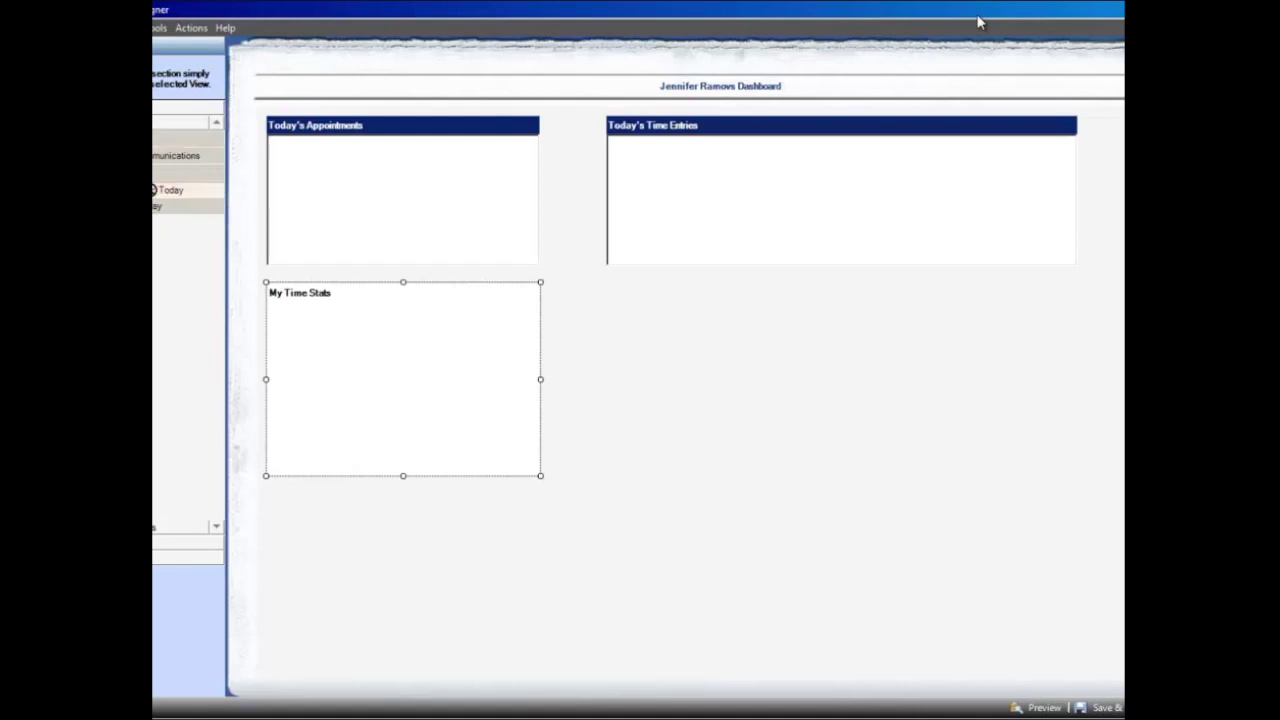
drag(155, 198, 606, 283)
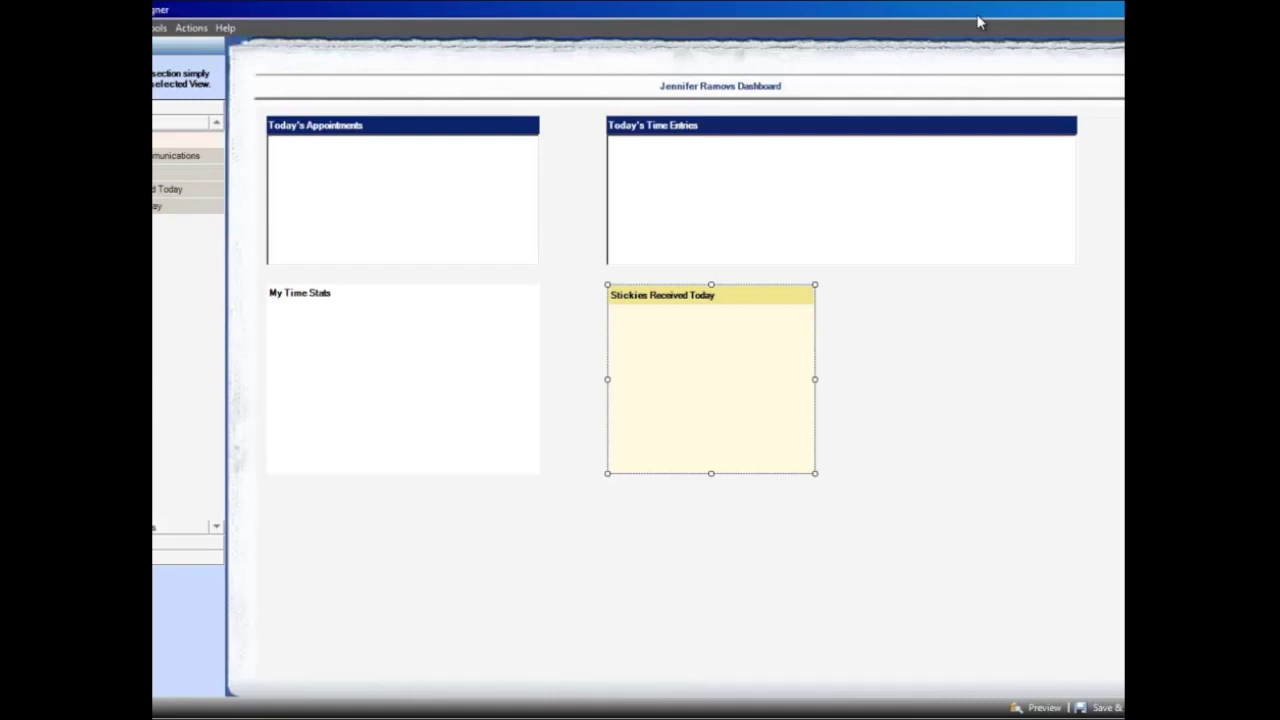
Add a shortened New Time Entry section to the right of Stickies Received Today
click(148, 527)
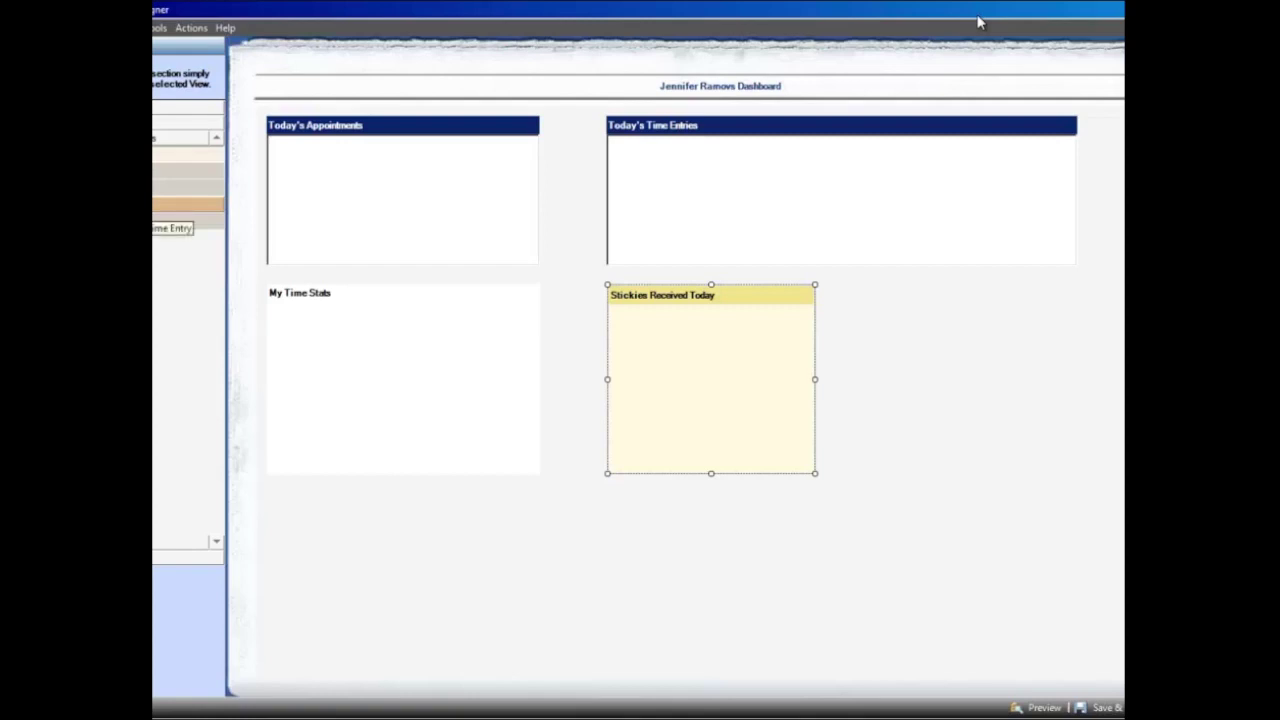
drag(160, 204, 840, 293)
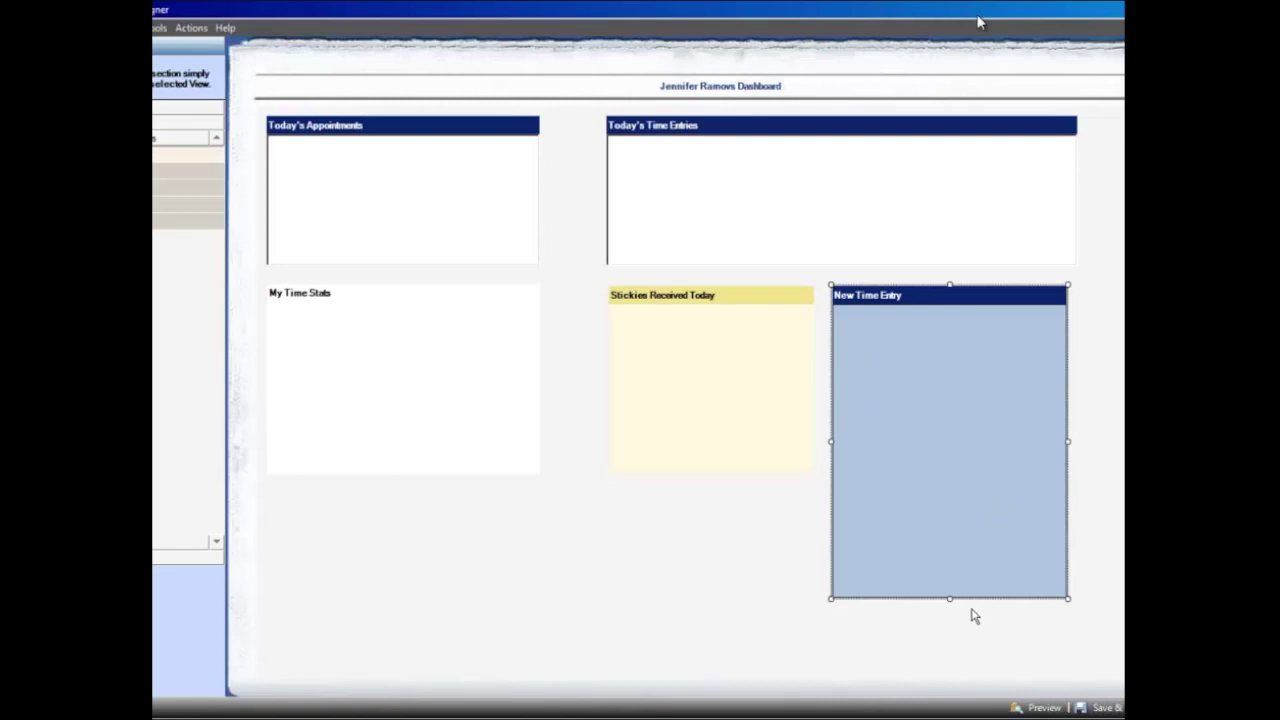
drag(950, 600, 949, 473)
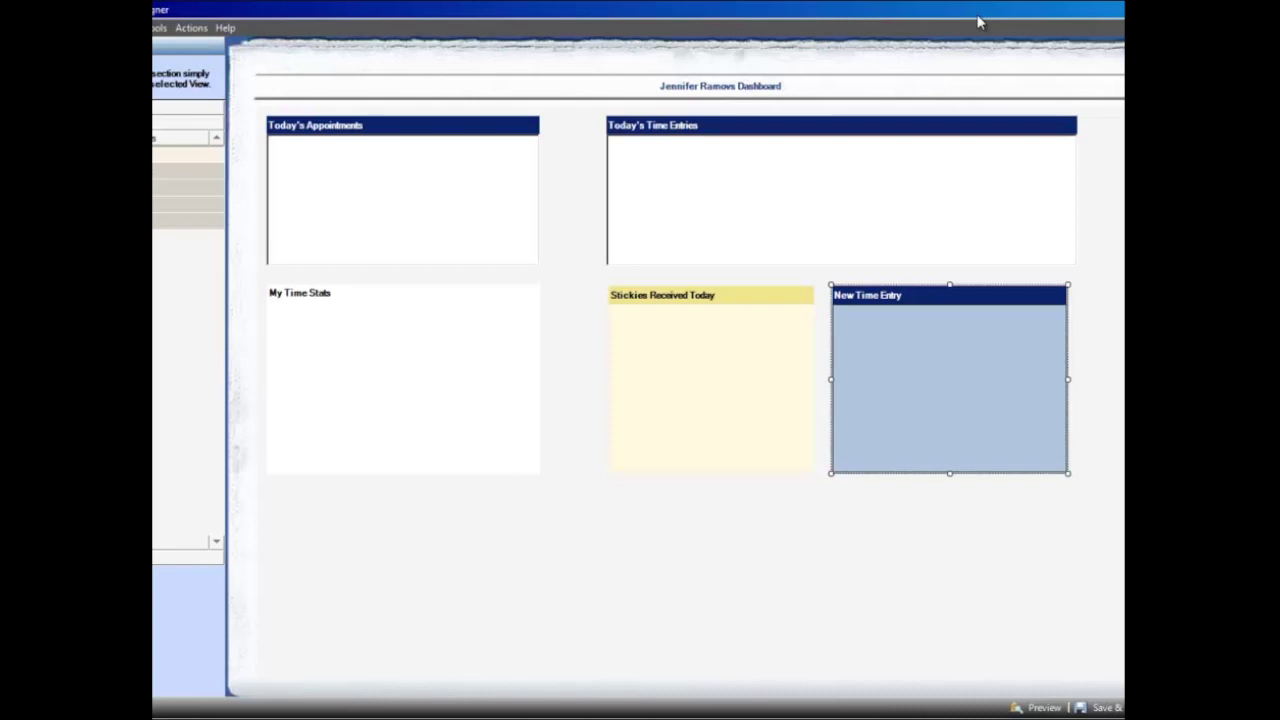
click(164, 557)
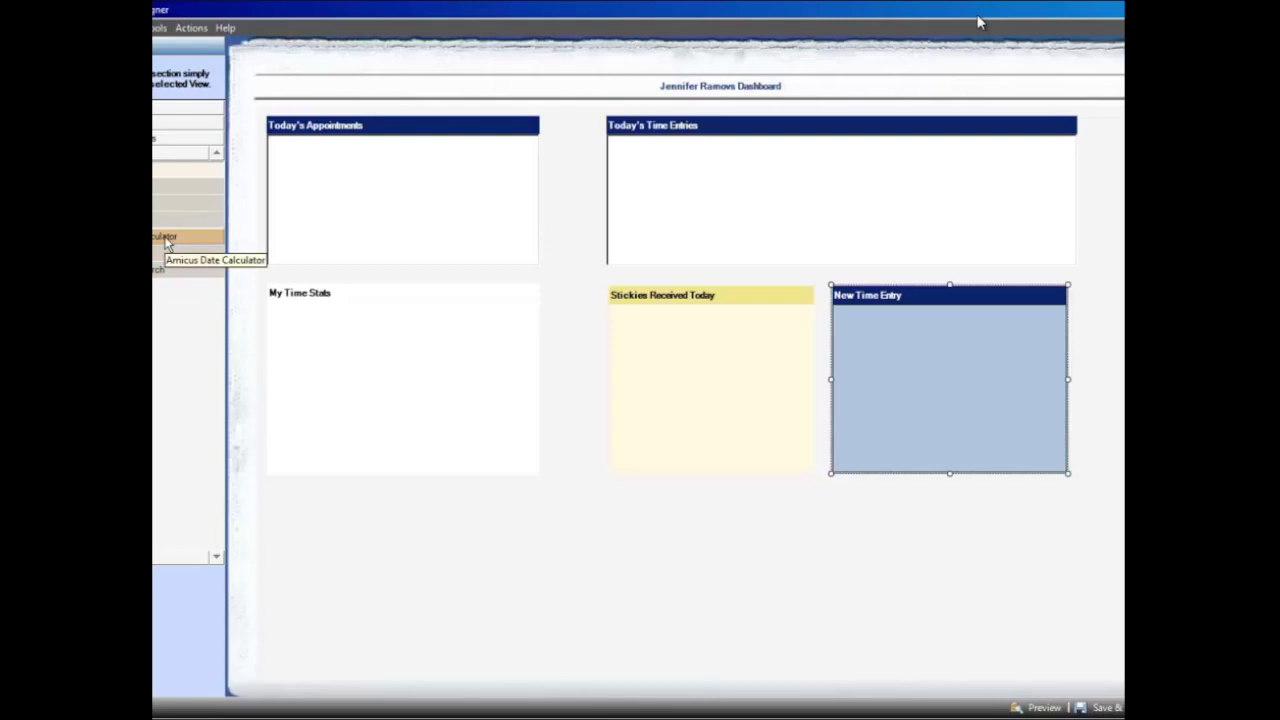
Place the Amicus Date Calculator under My Time Stats and resize it to the same width
click(166, 238)
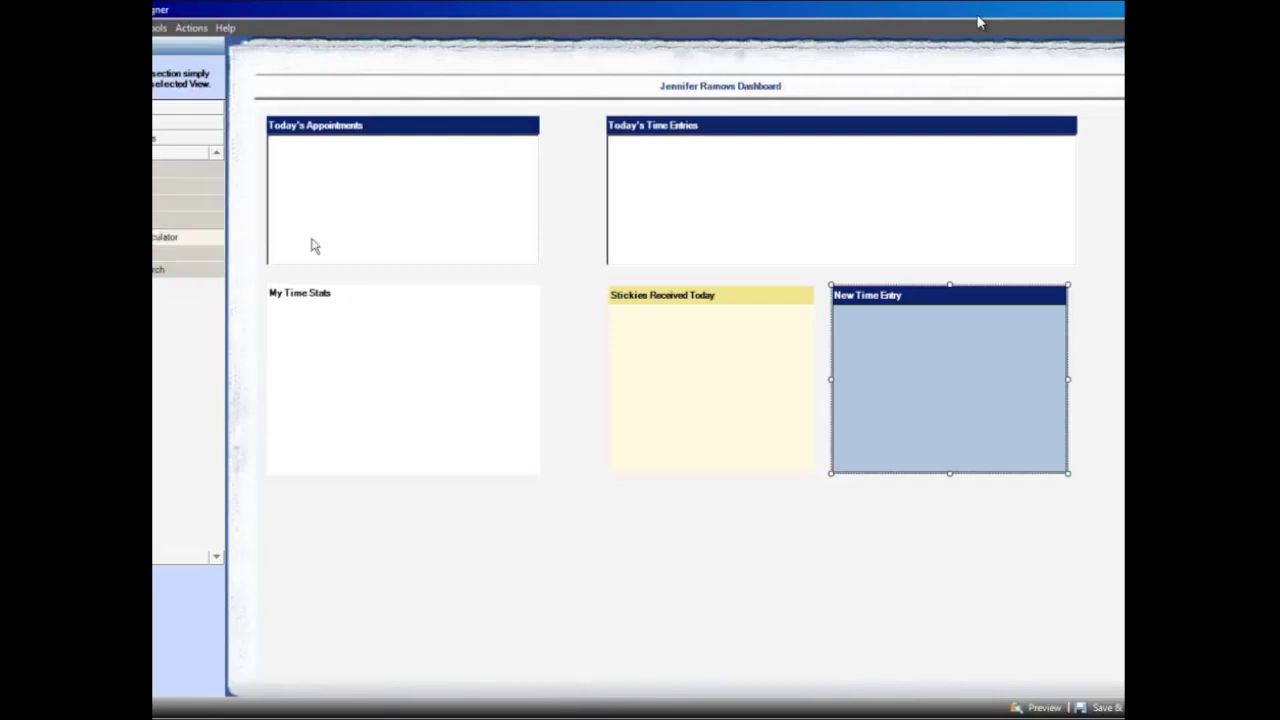
click(280, 504)
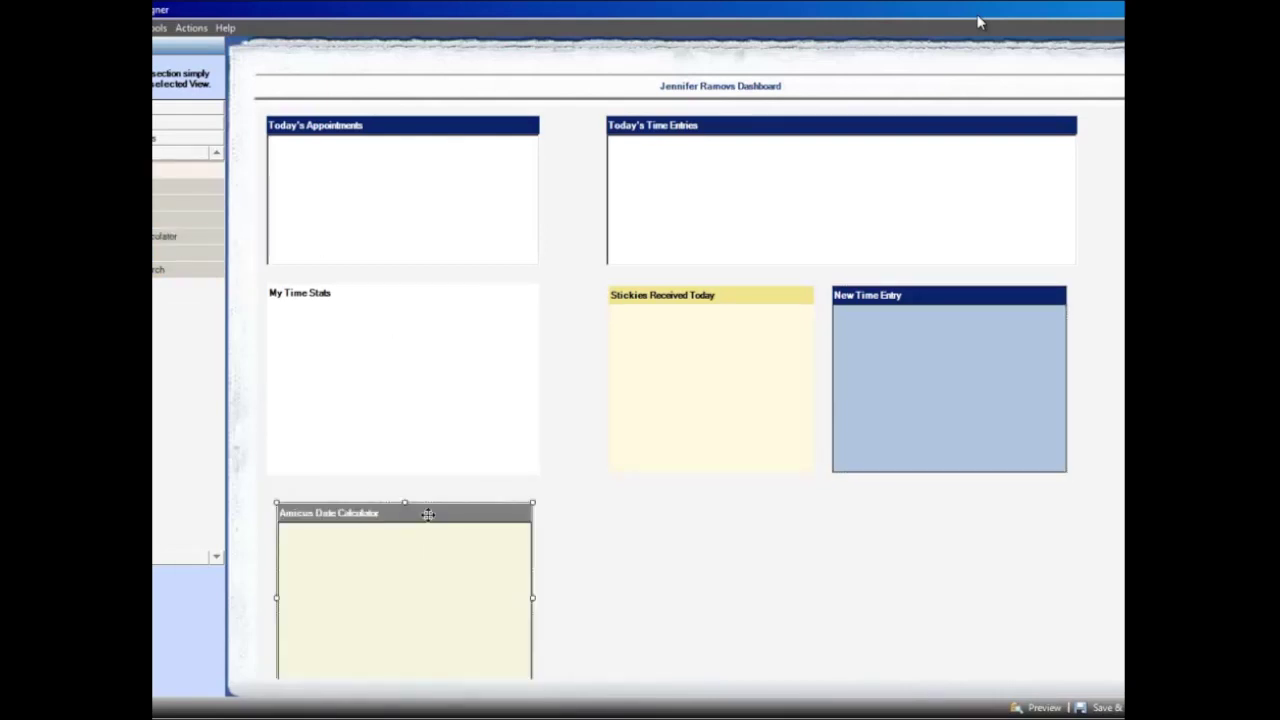
drag(424, 513, 418, 502)
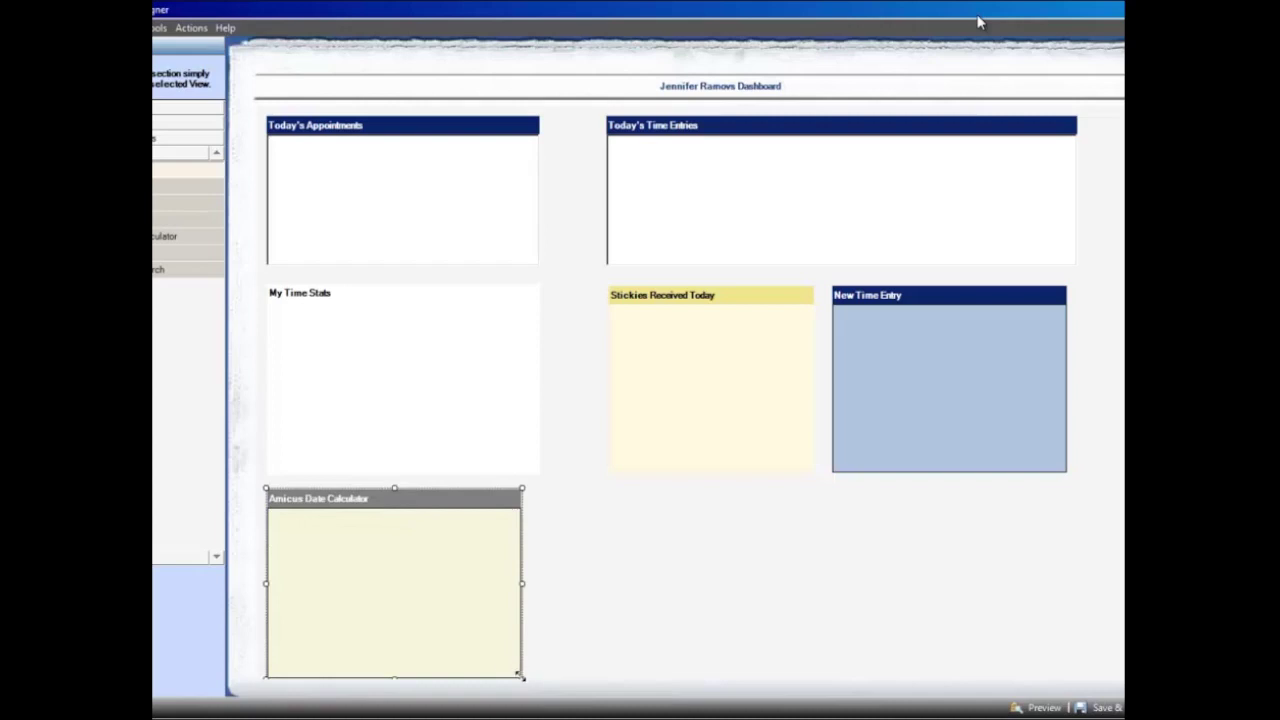
drag(519, 676, 391, 594)
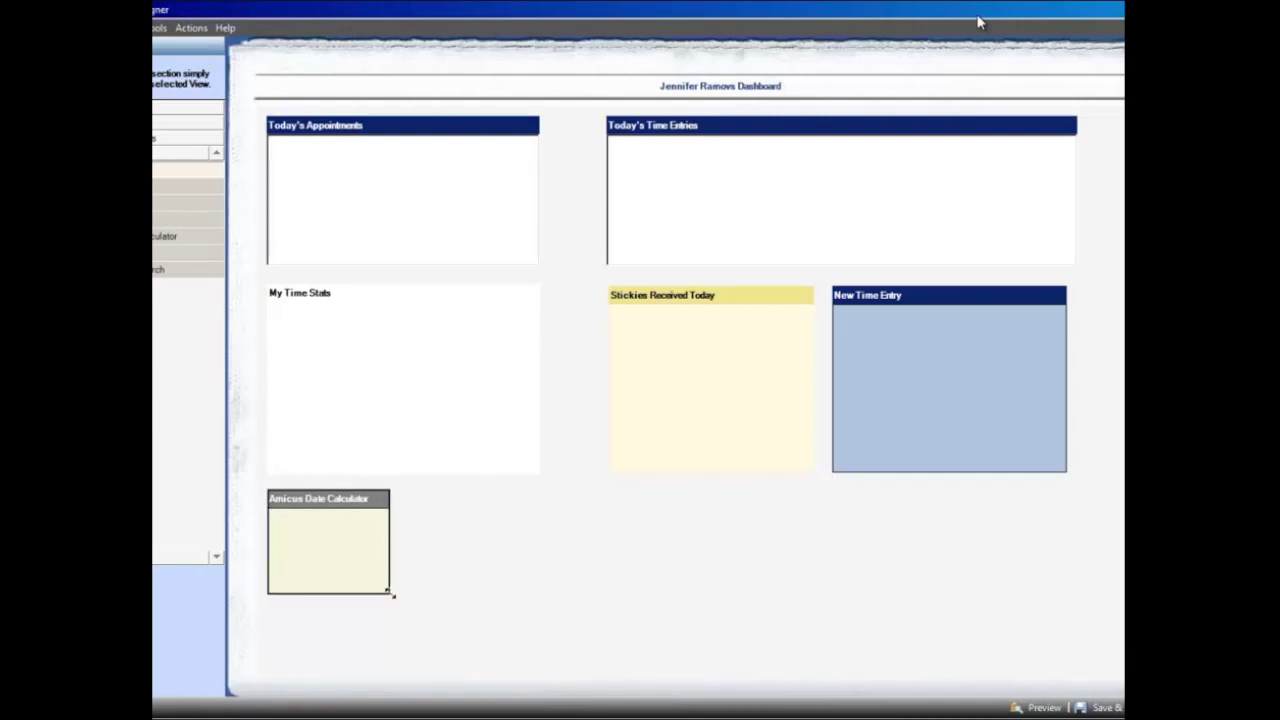
drag(391, 594, 536, 661)
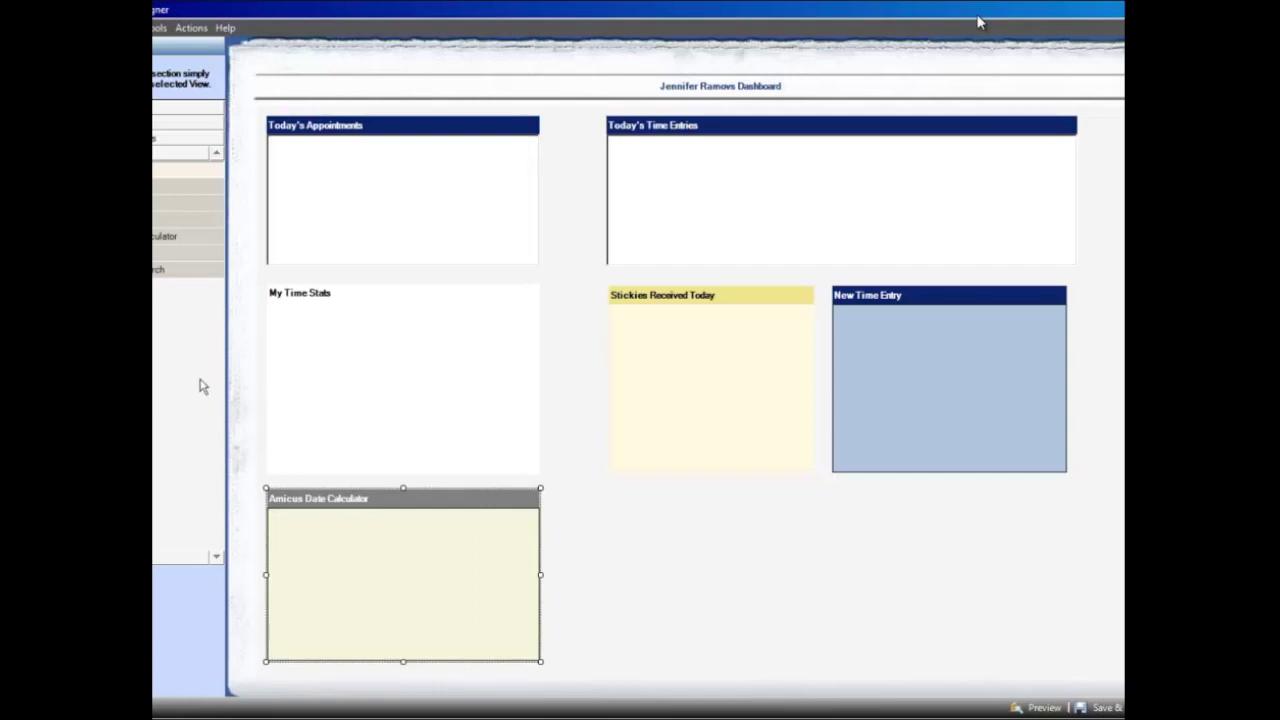
click(195, 187)
click(158, 557)
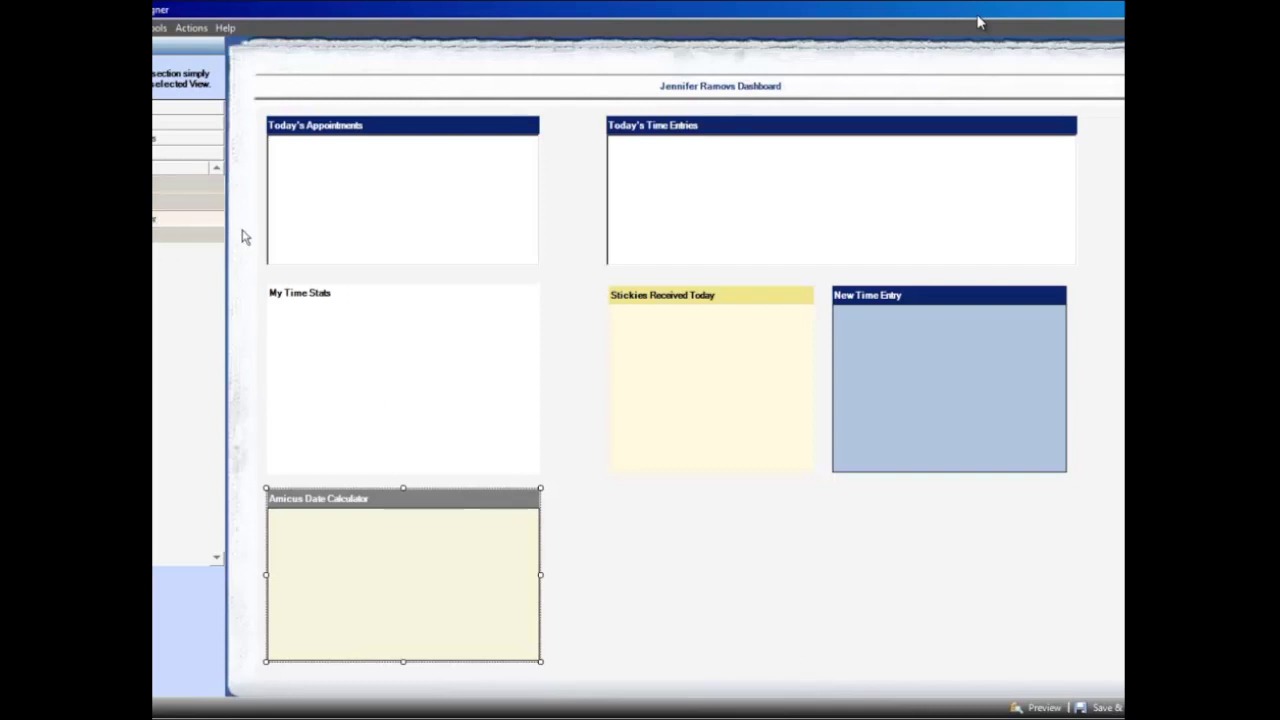
click(623, 512)
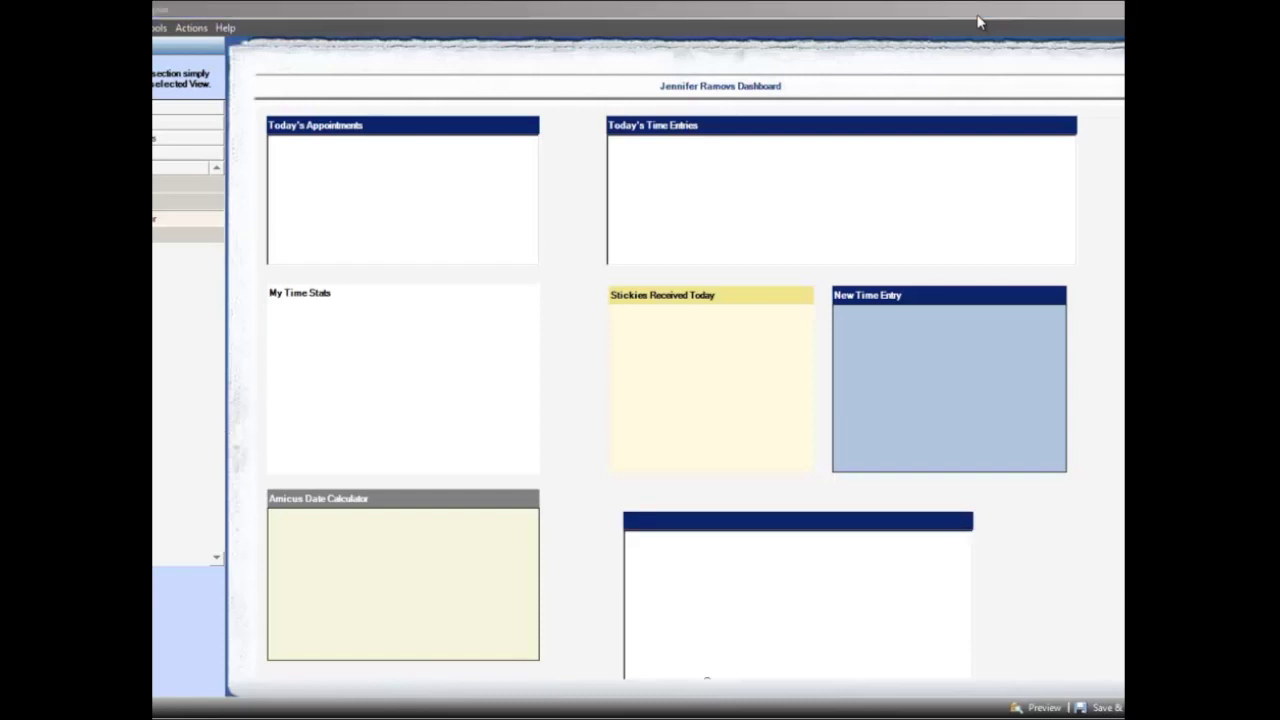
drag(153, 232, 728, 212)
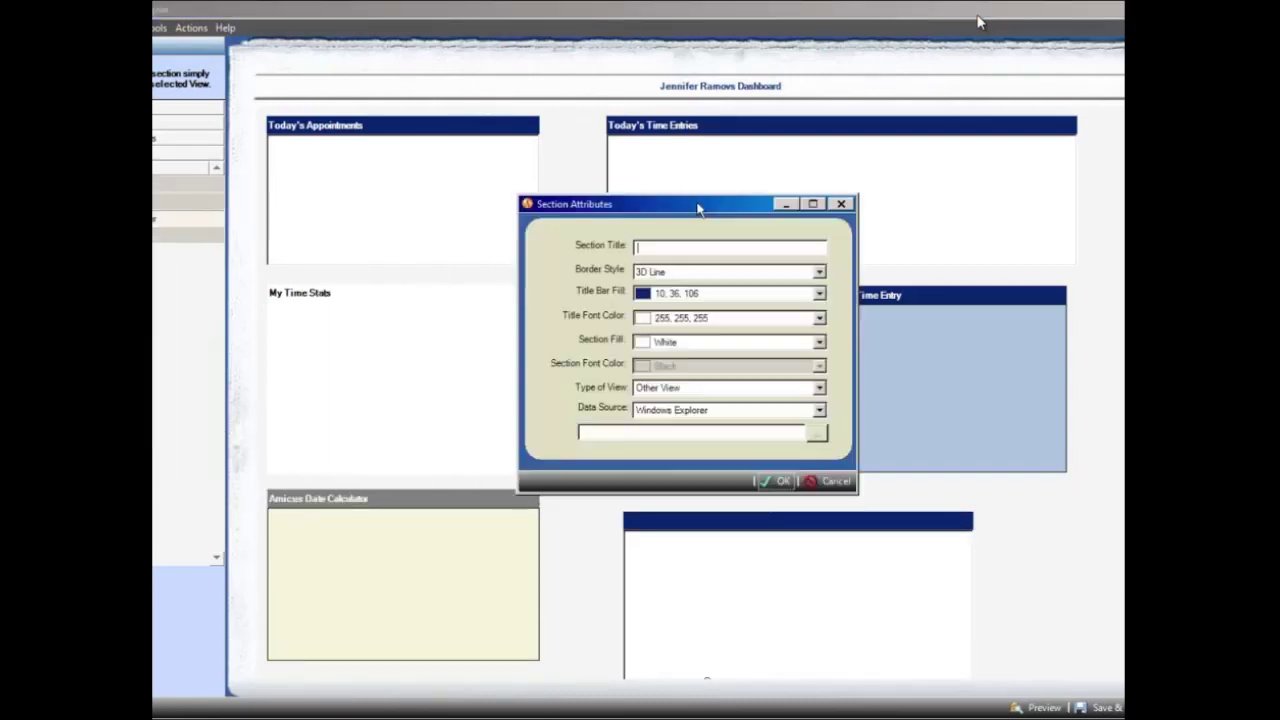
click(585, 432)
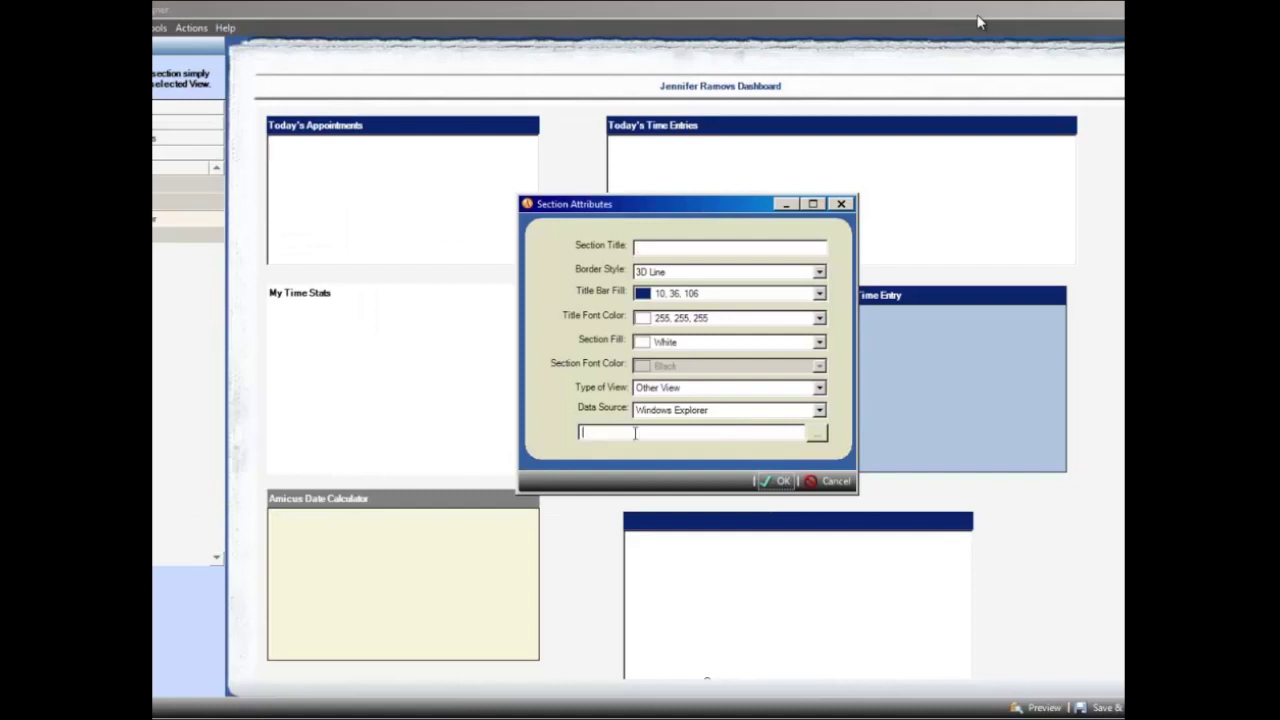
click(819, 434)
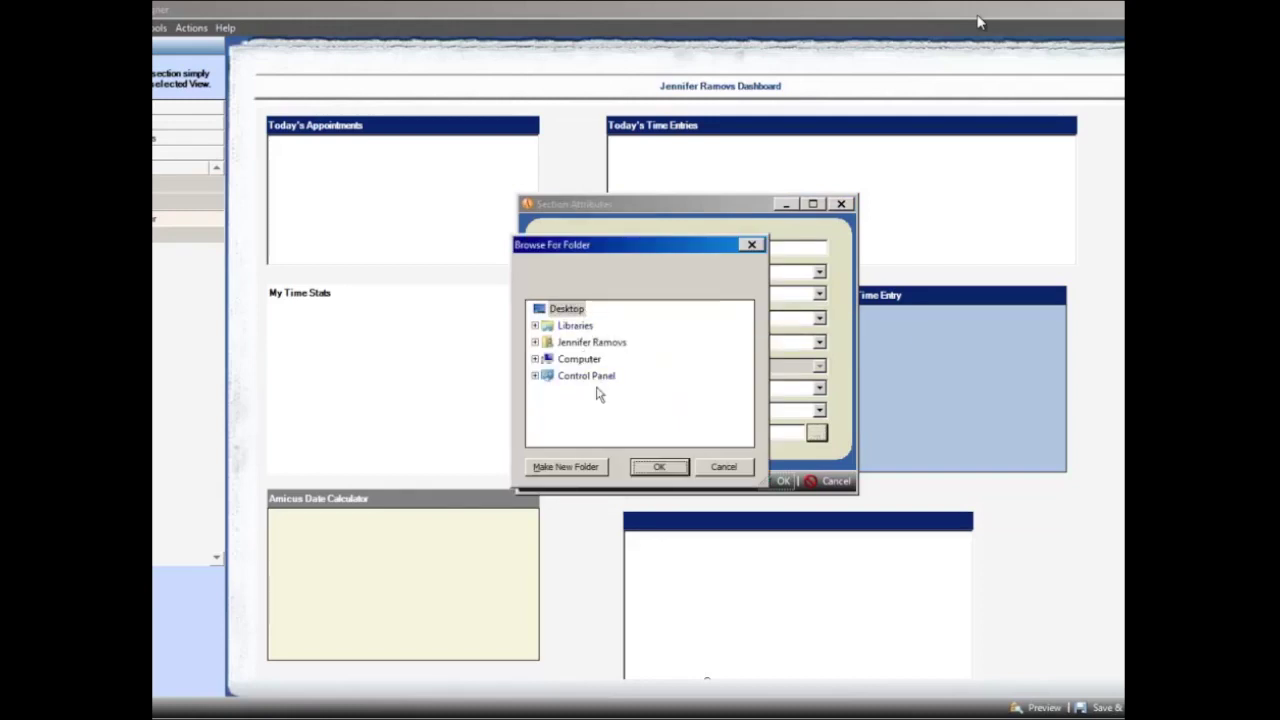
click(730, 466)
click(833, 482)
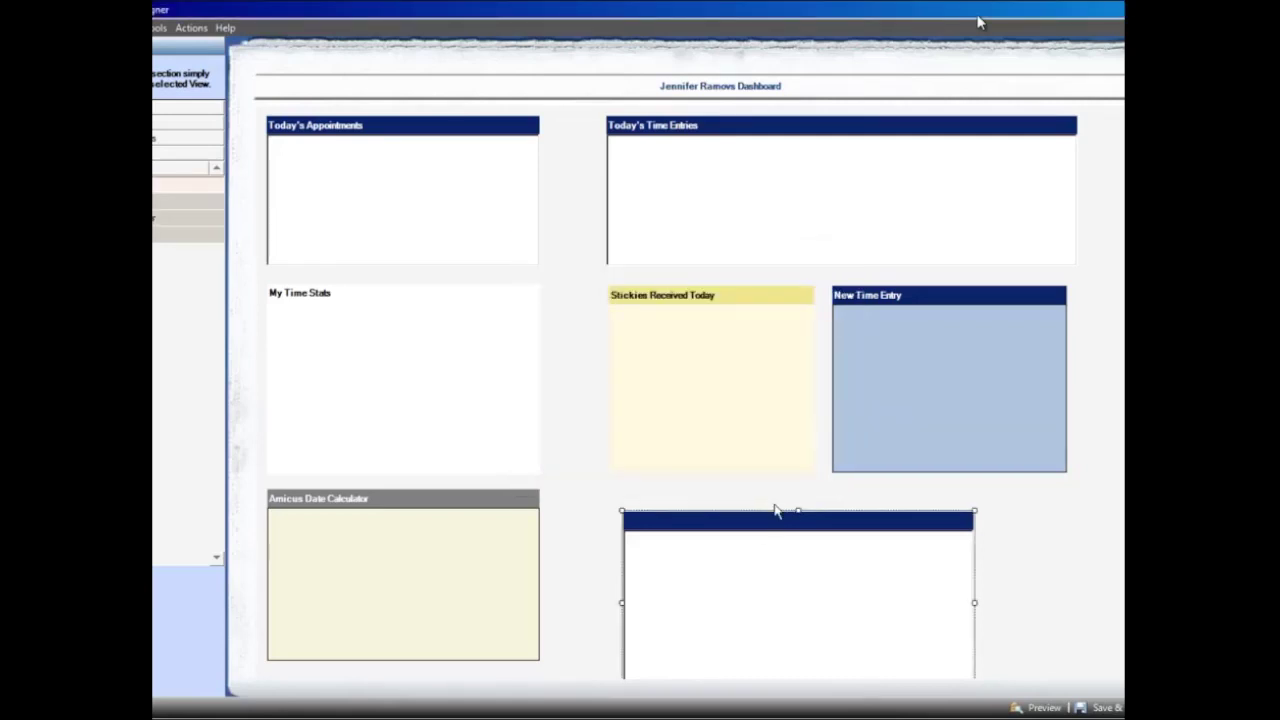
drag(768, 518, 760, 503)
click(1047, 540)
click(715, 502)
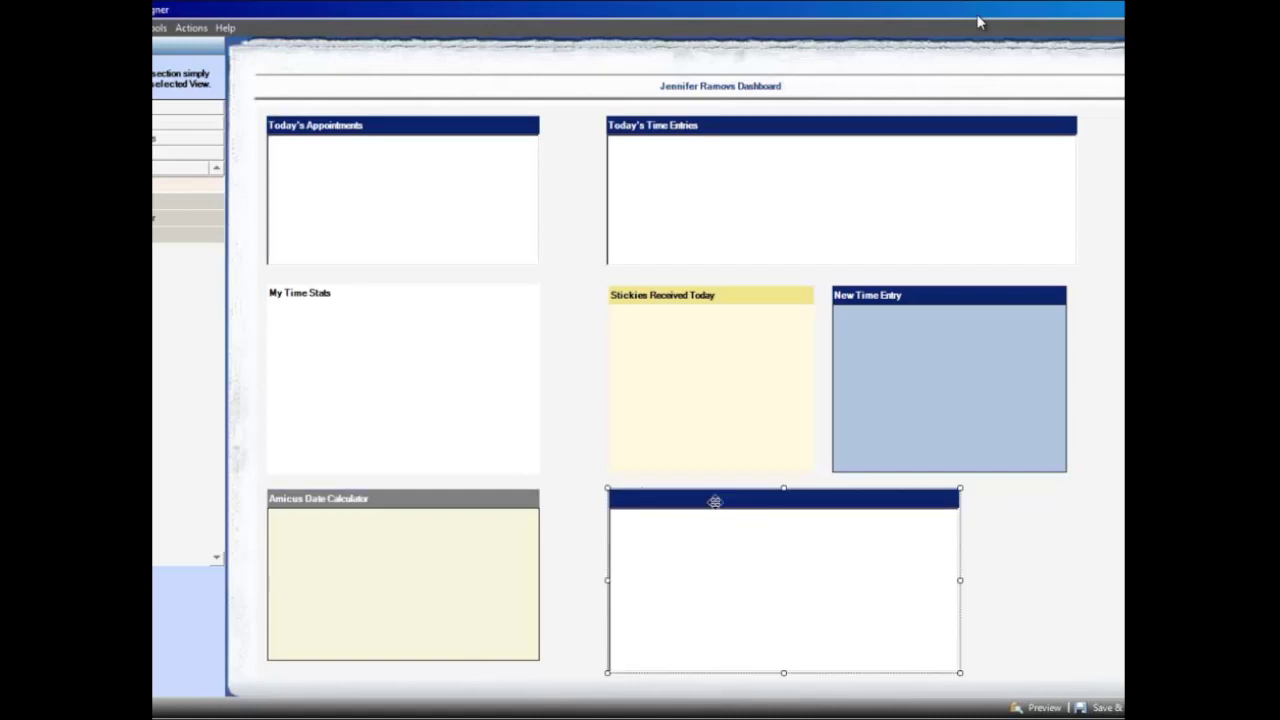
key(Delete)
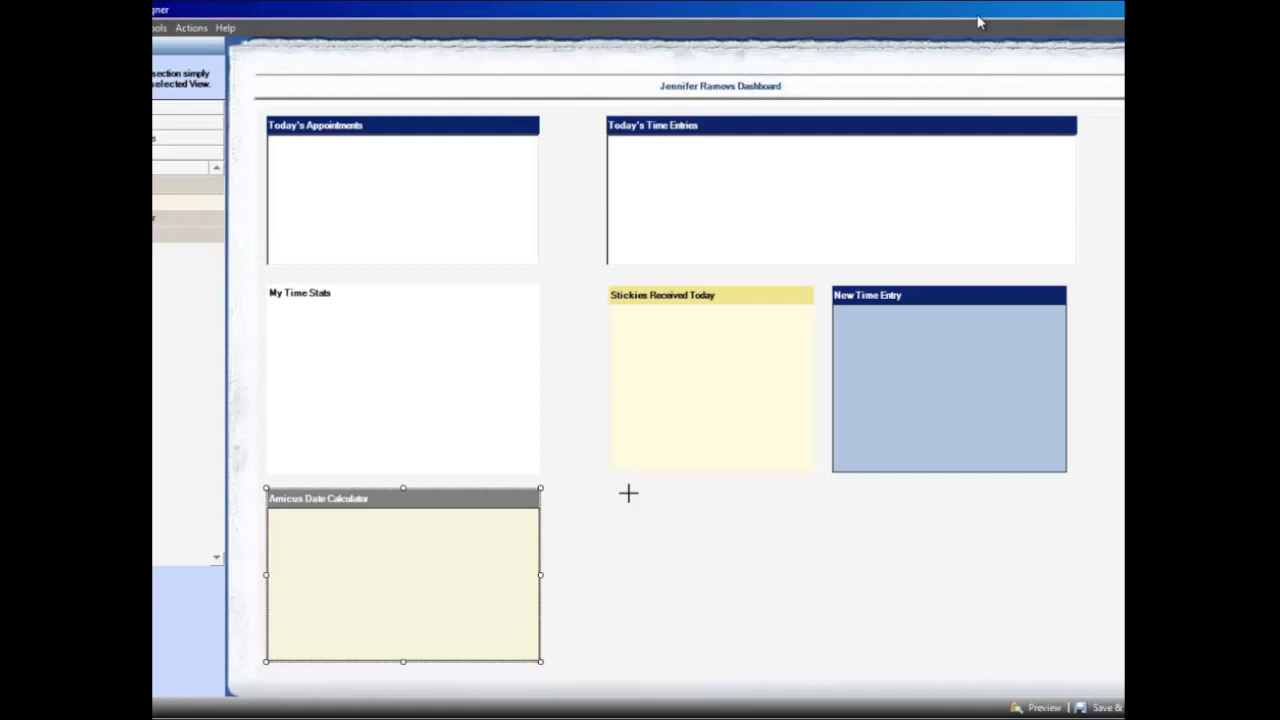
click(628, 492)
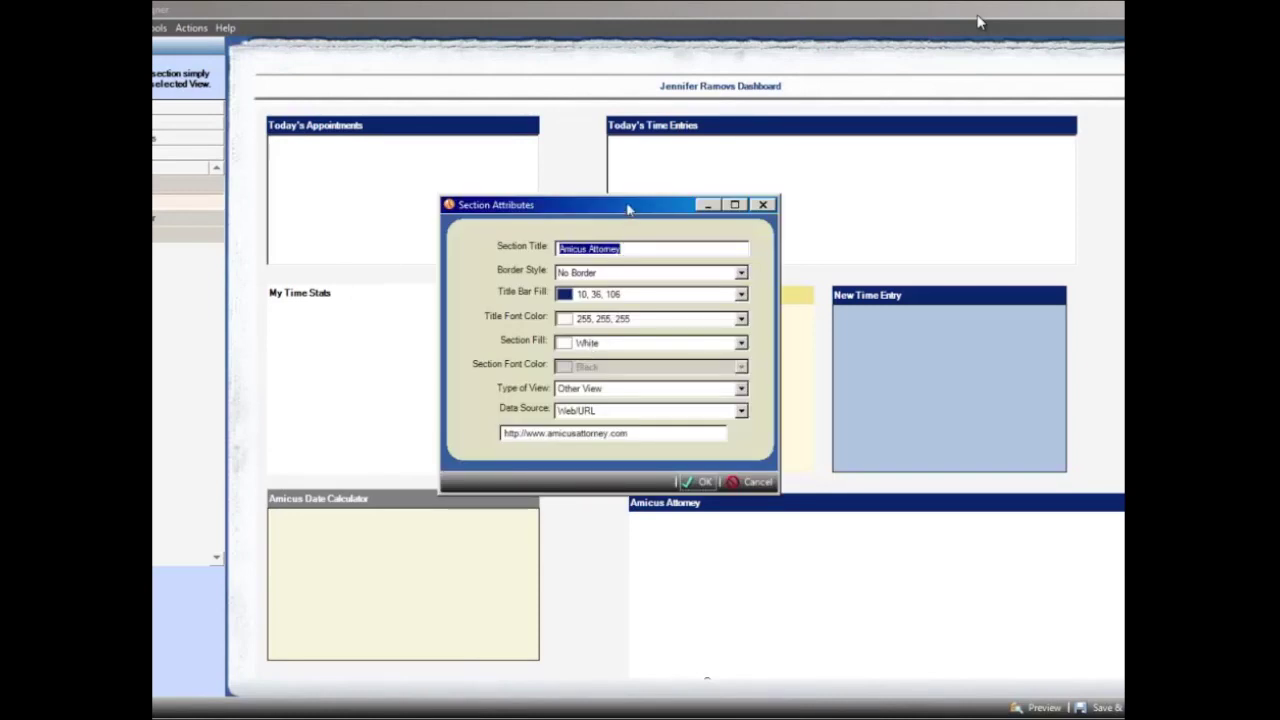
drag(631, 206, 627, 194)
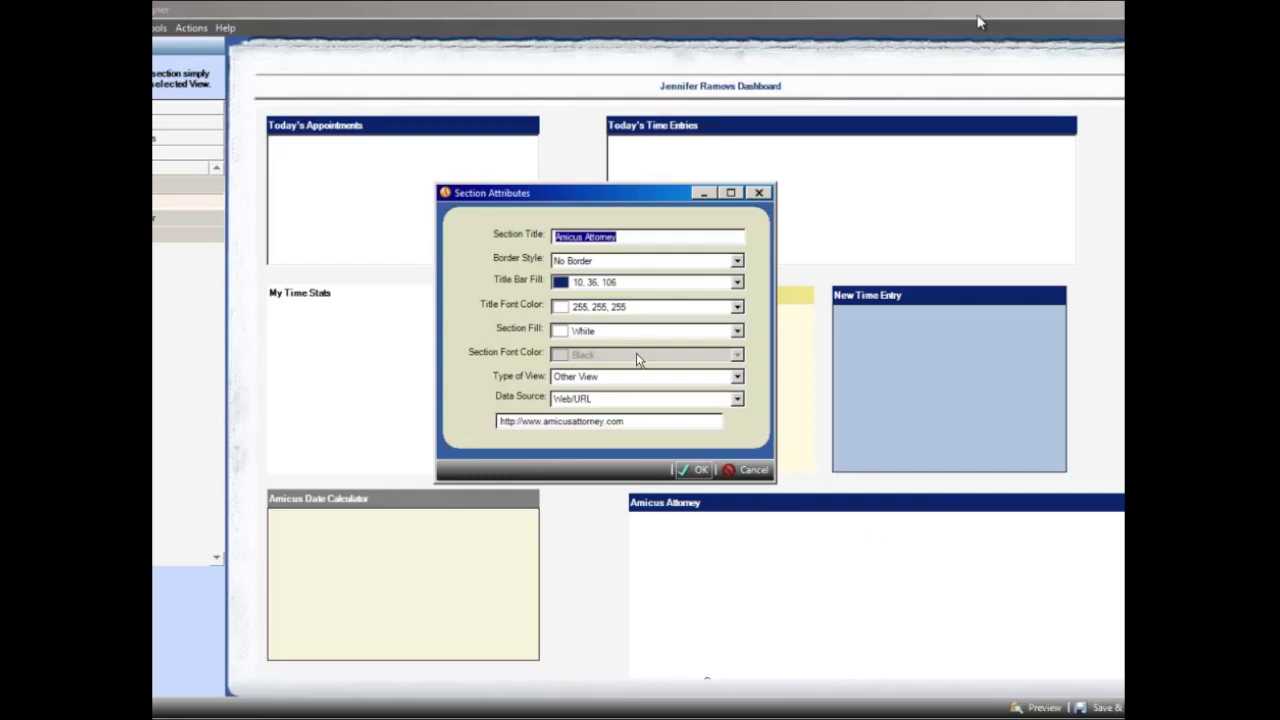
drag(636, 237, 535, 238)
drag(627, 421, 491, 425)
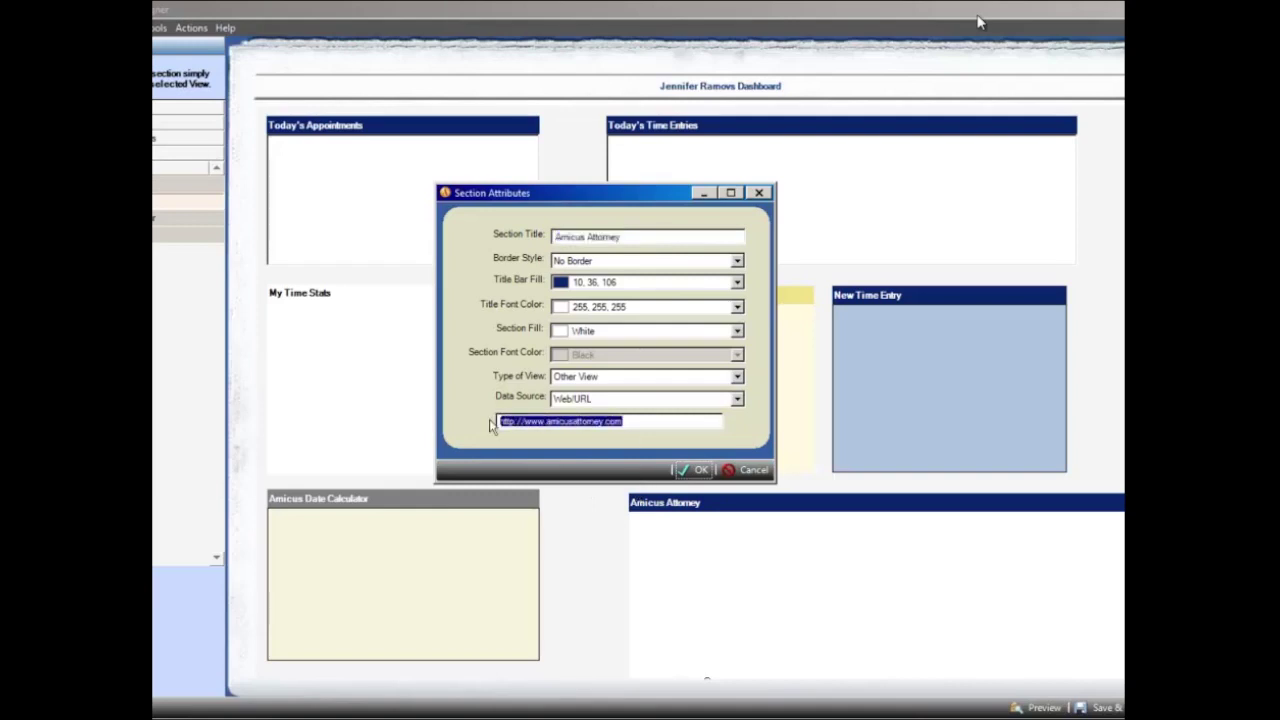
click(686, 473)
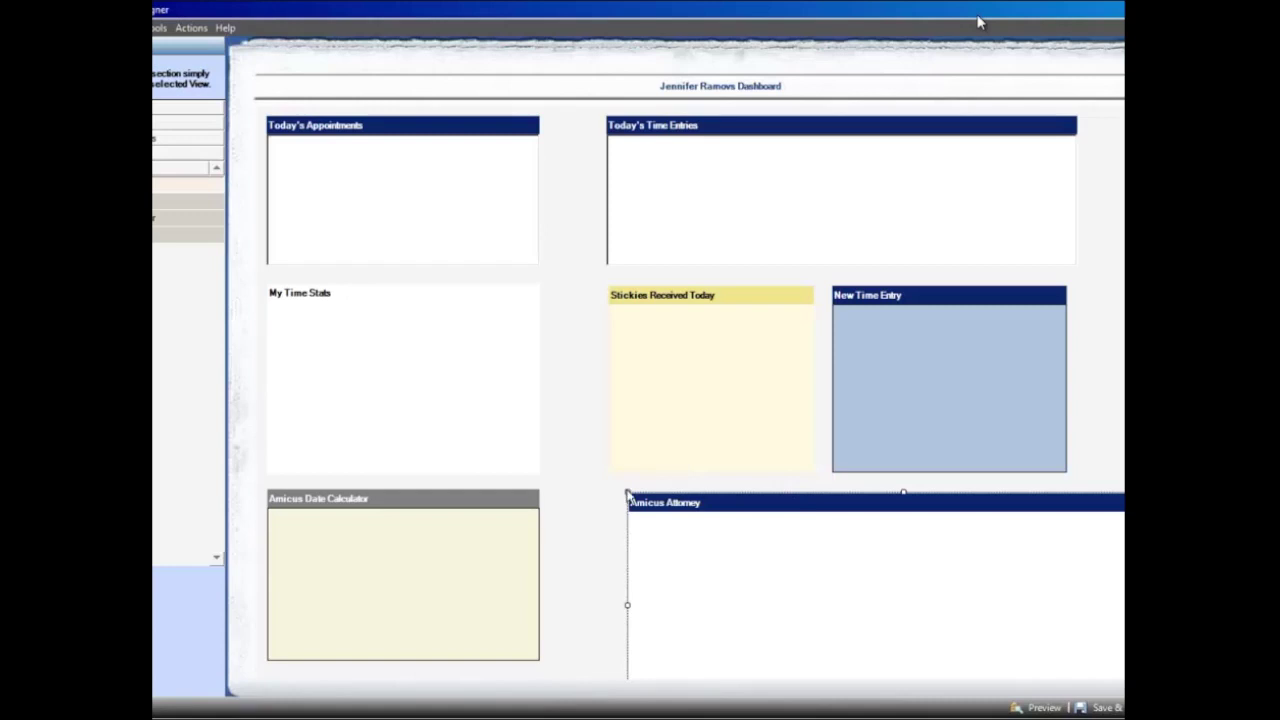
Snap the Amicus Attorney section beside the Date Calculator and narrow it to fit
drag(637, 488, 710, 531)
drag(893, 573, 822, 540)
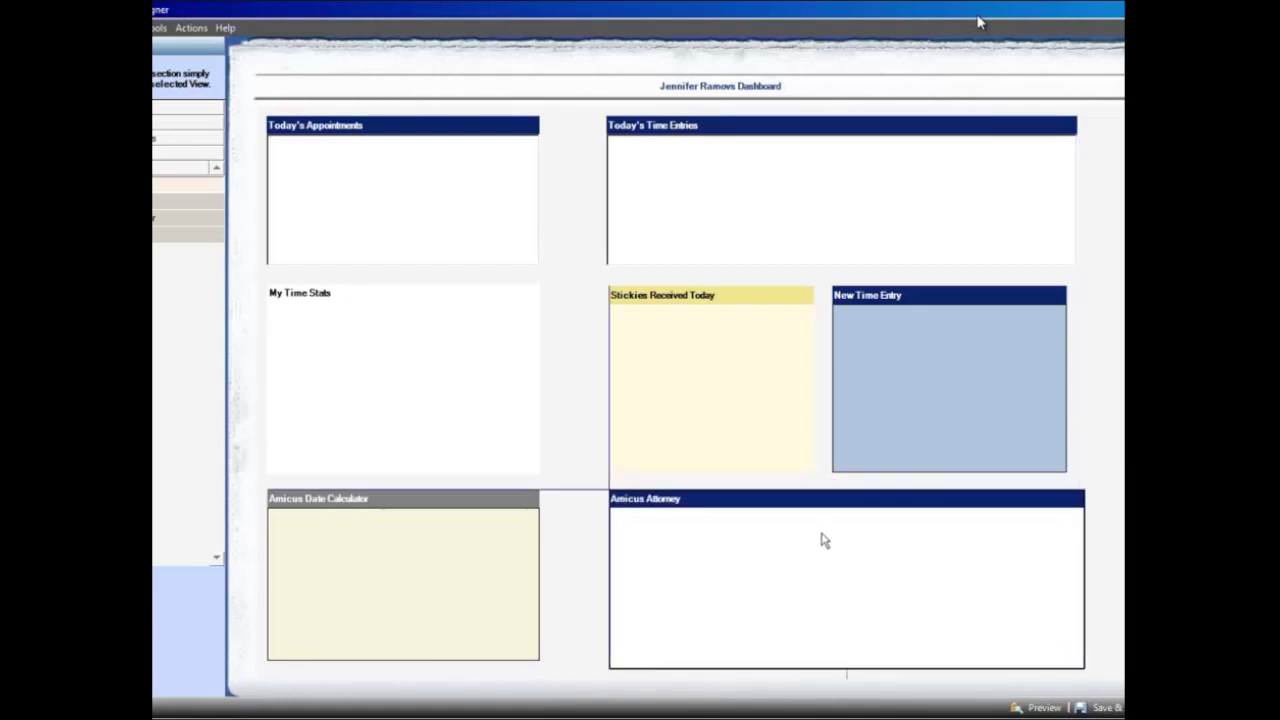
drag(1088, 586, 1066, 578)
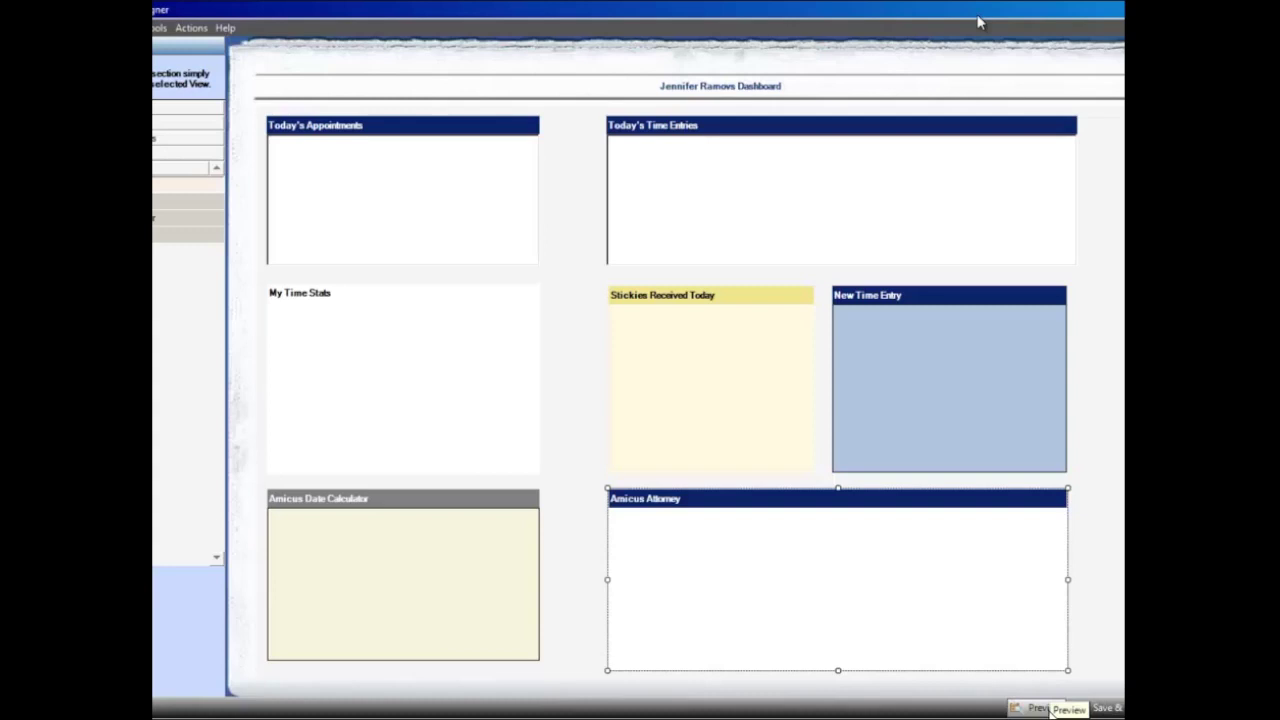
In the preview, set My Time Stats to This Week with Include Unposted ticked
click(1052, 708)
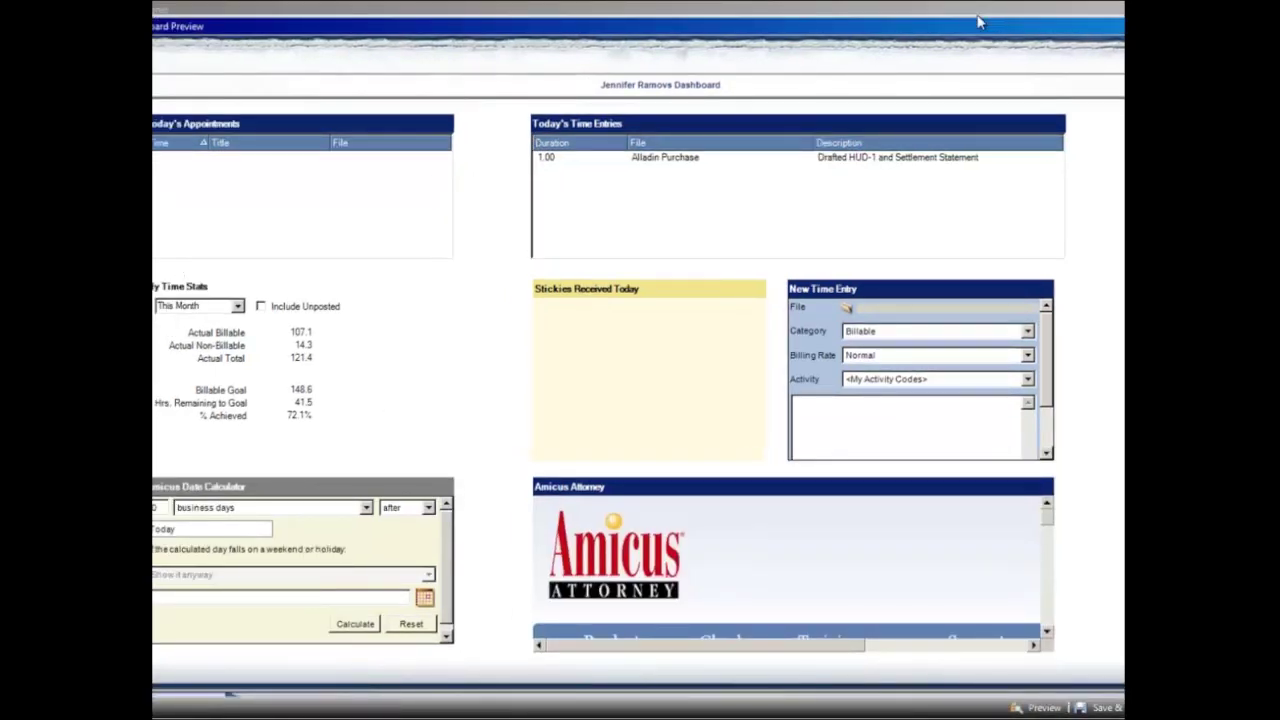
click(239, 309)
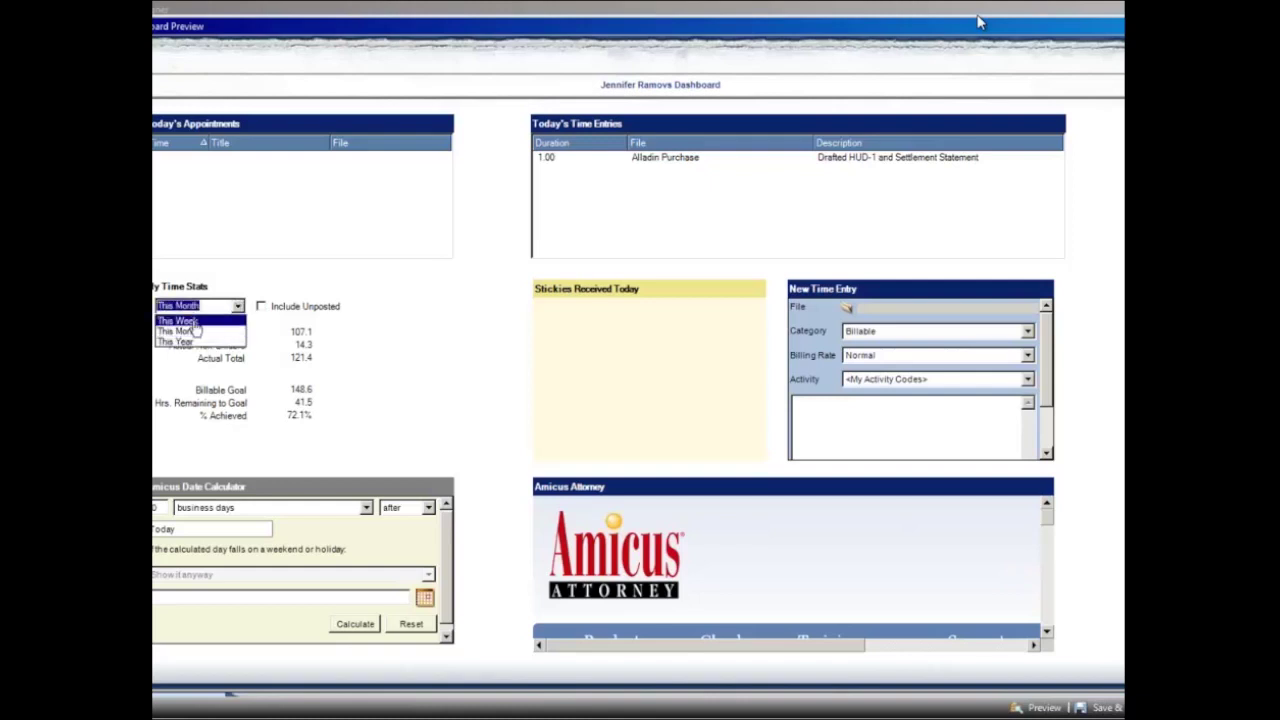
click(190, 321)
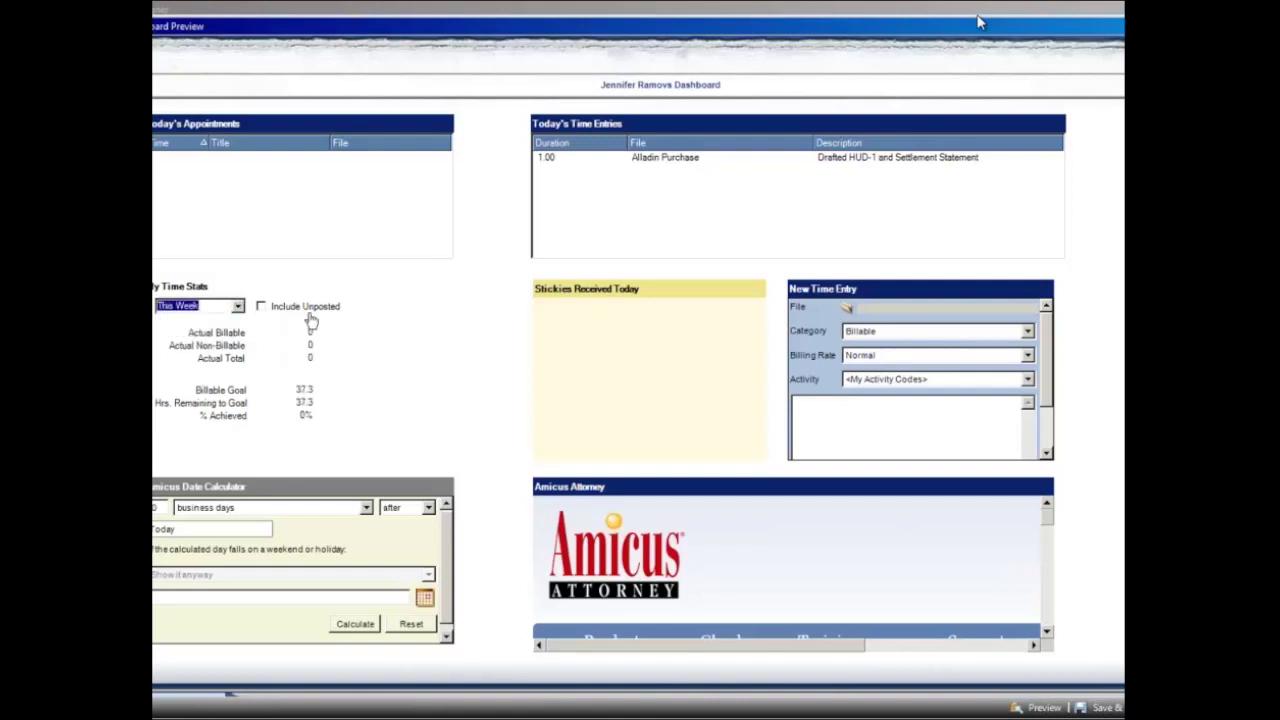
click(239, 309)
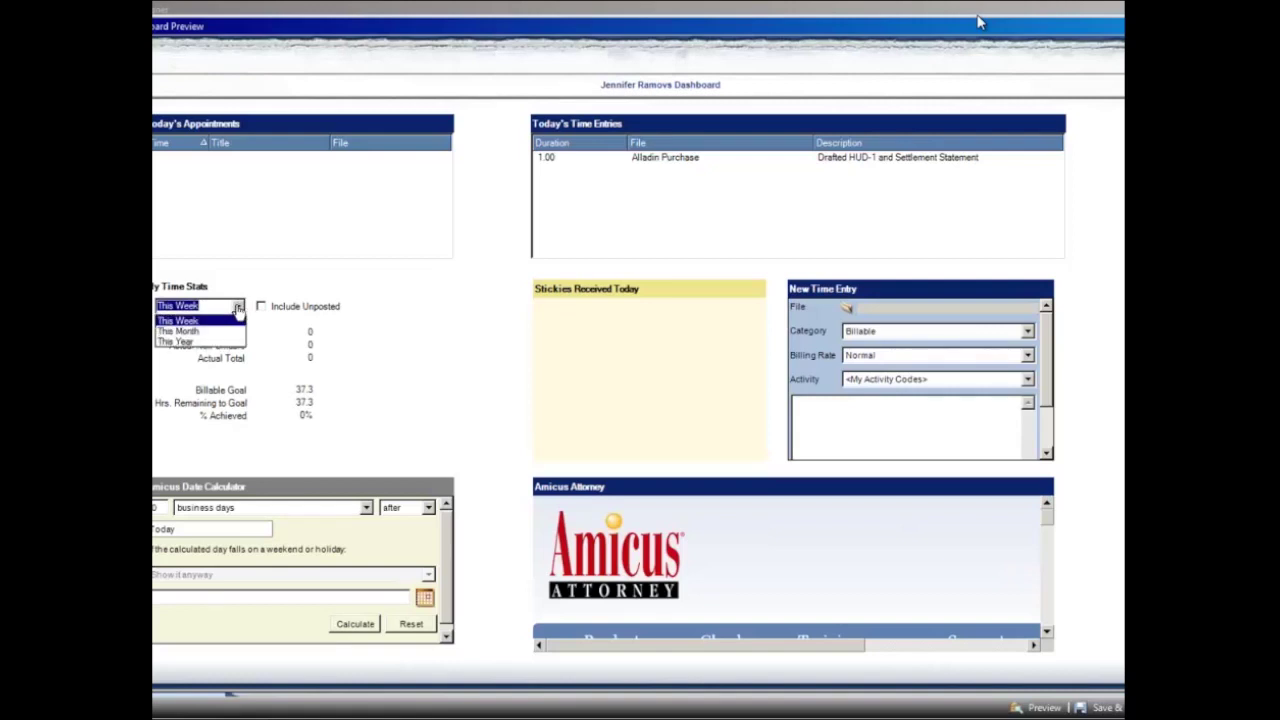
click(189, 342)
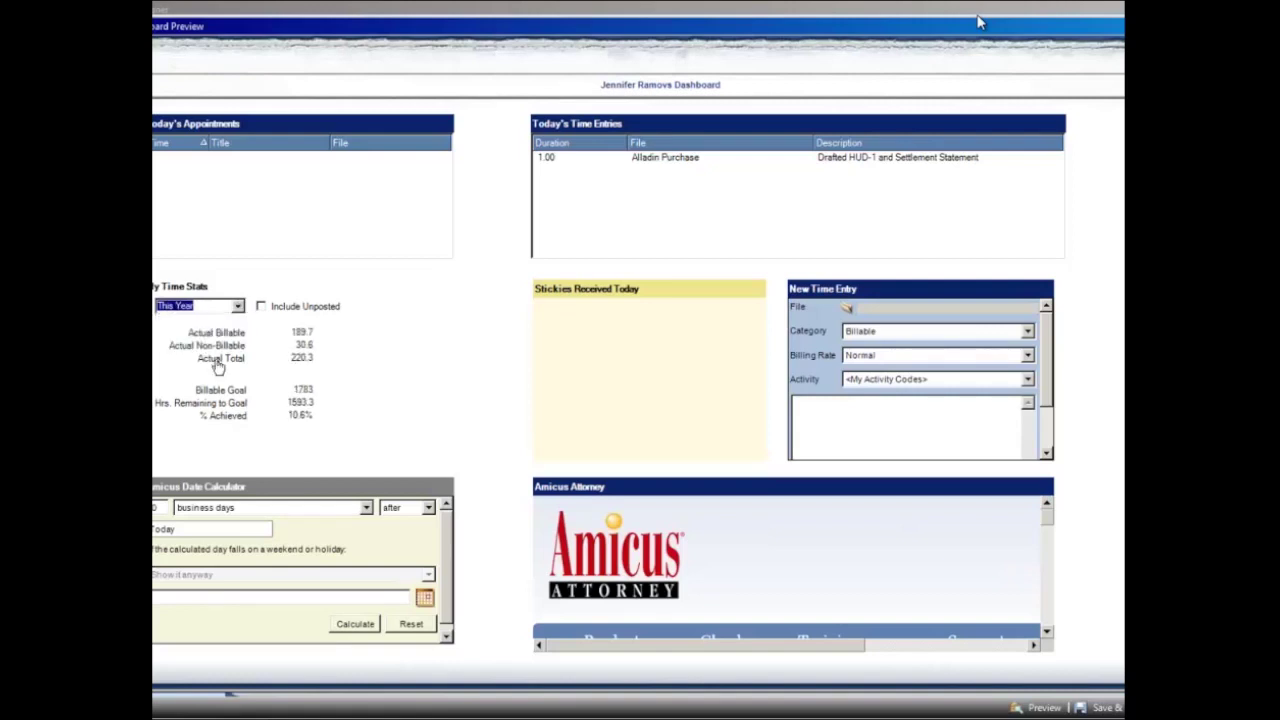
click(262, 308)
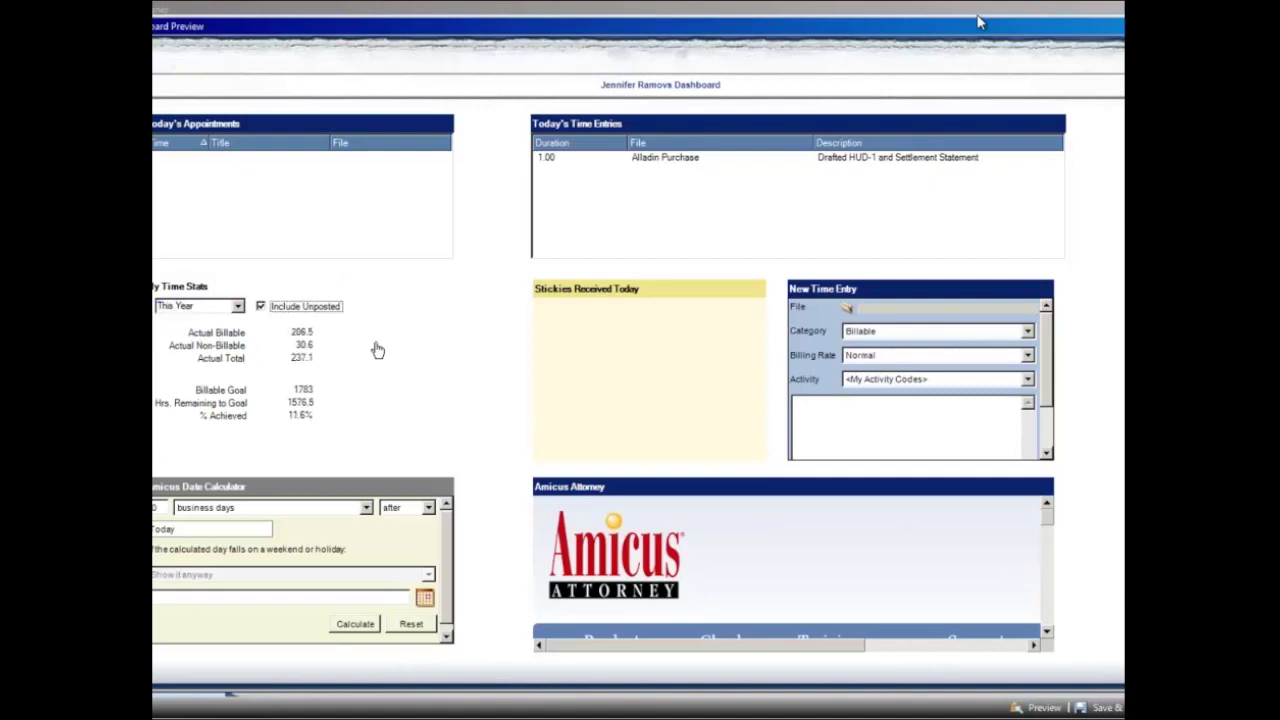
click(239, 308)
click(178, 319)
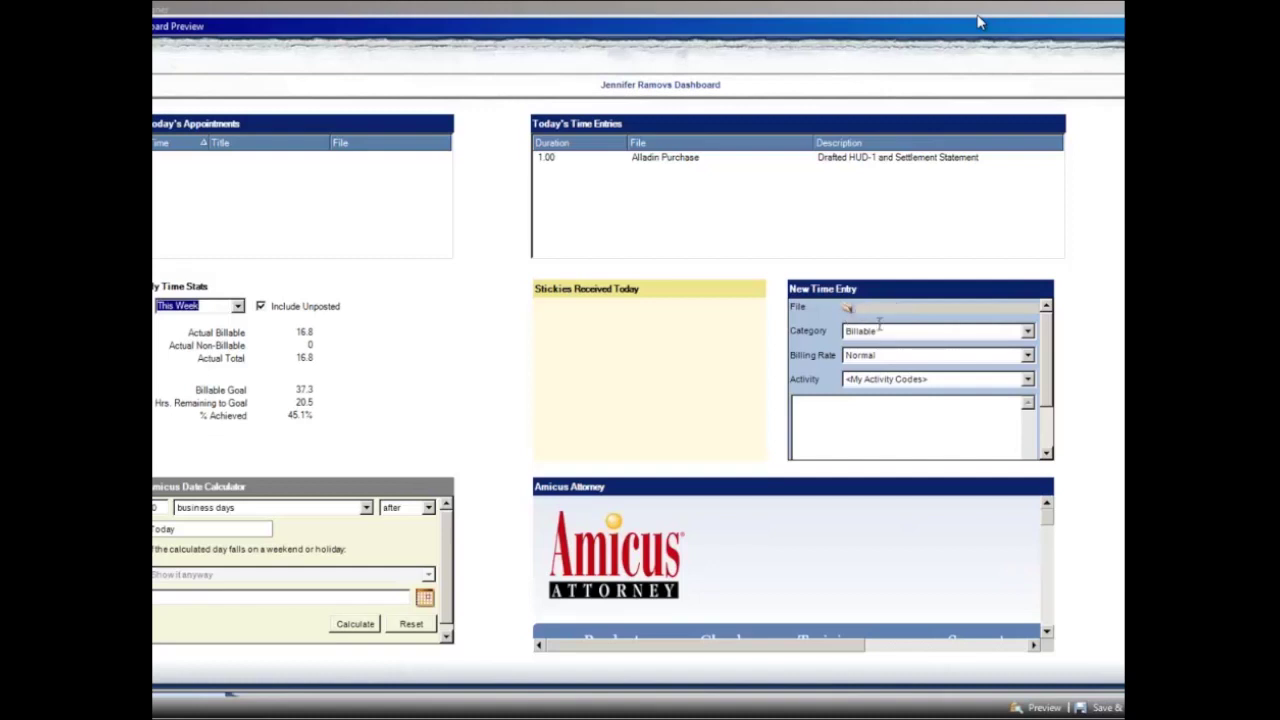
Calculate a date in calendar days with the Date Calculator, giving Wed March 26, 2014
click(837, 412)
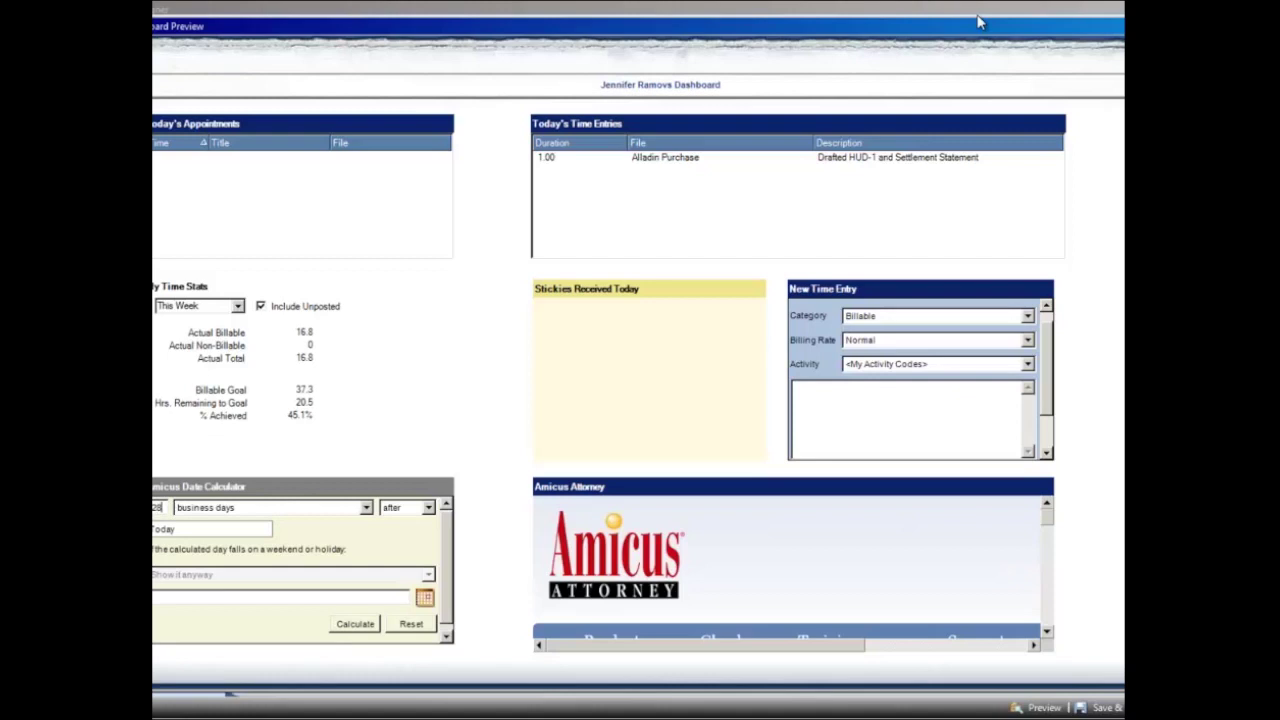
key(Tab)
key(c)
key(Tab)
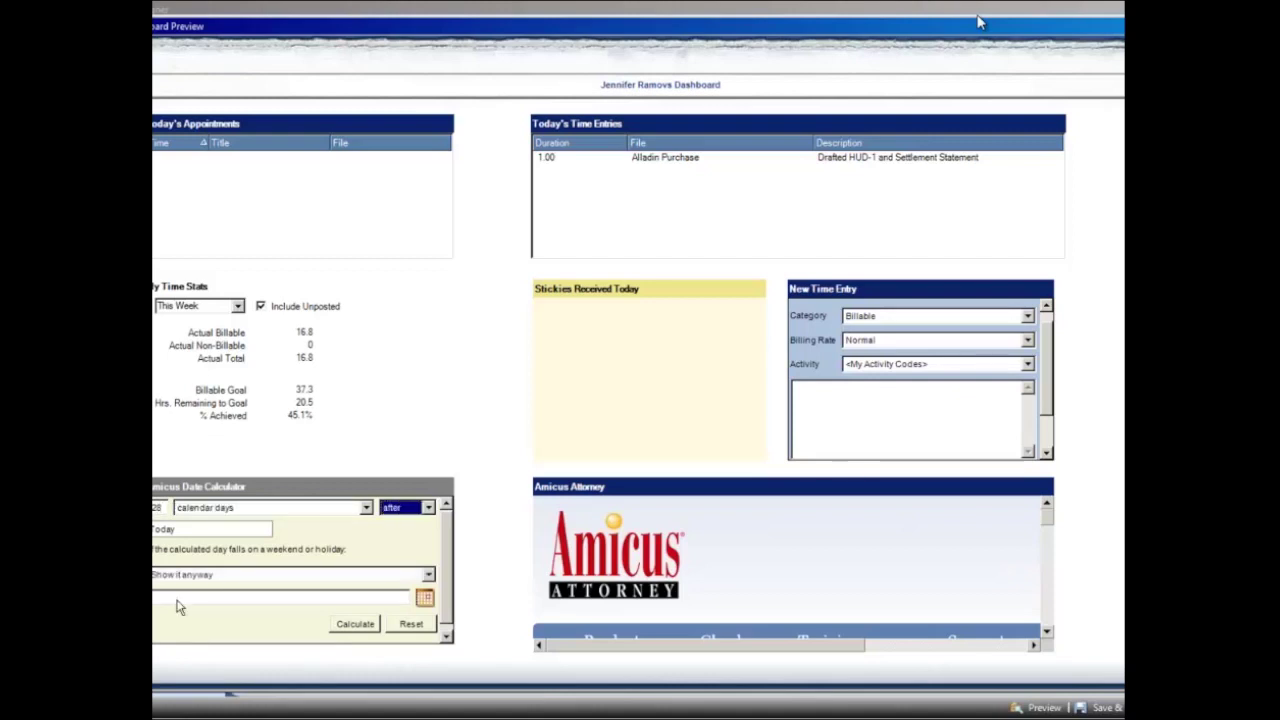
click(354, 628)
click(200, 598)
click(280, 604)
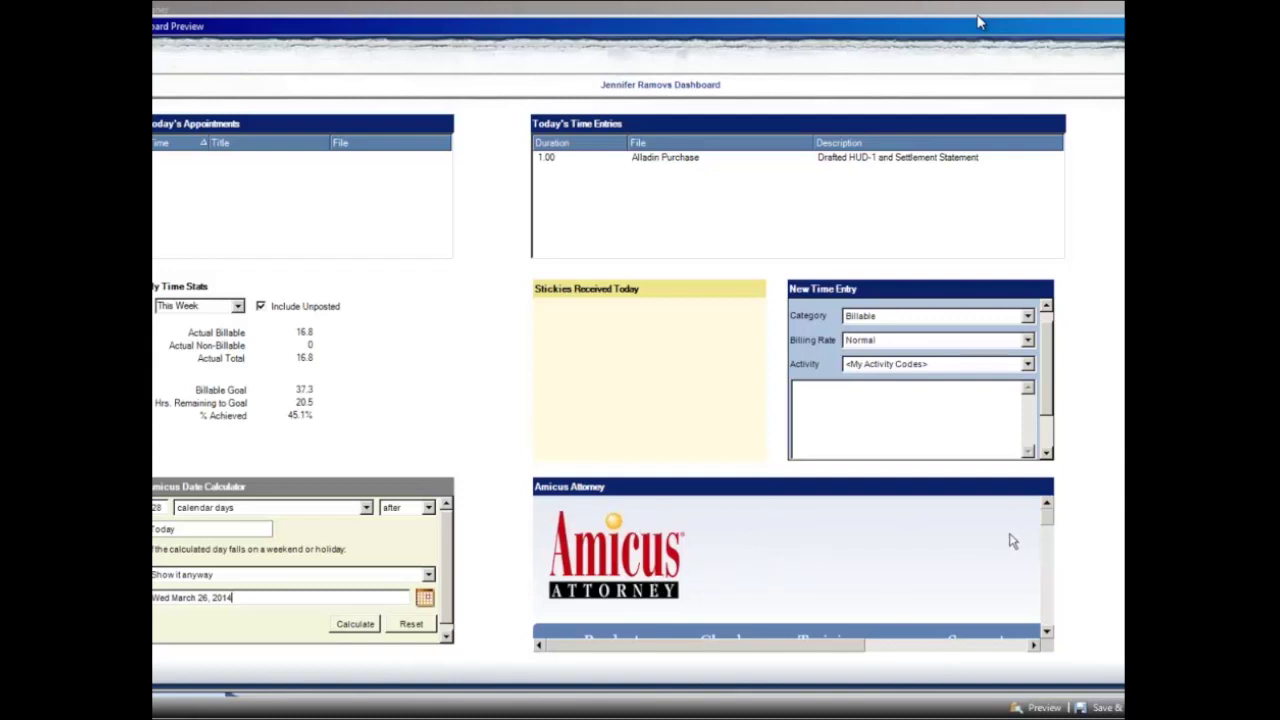
drag(1050, 524, 1048, 605)
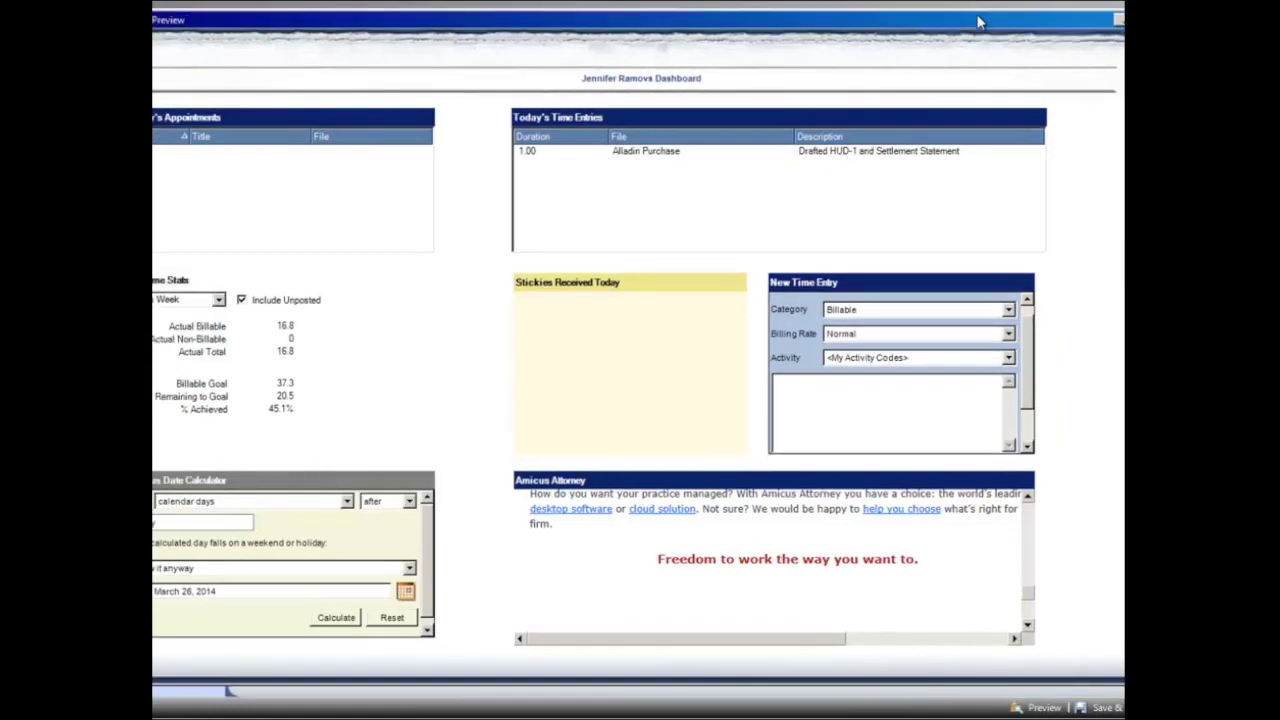
Close the dashboard preview to return to the Dashboard Designer
click(1119, 20)
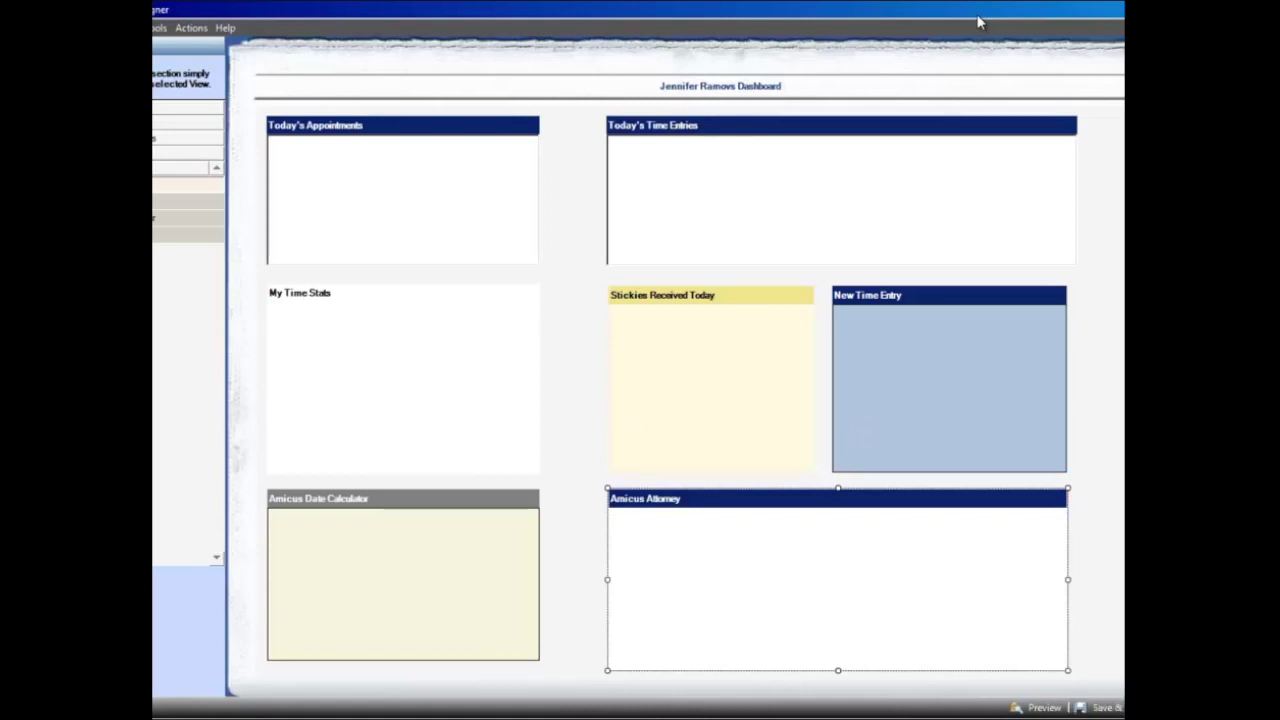
Save the dashboard and confirm it as the default Dailies page in Preferences
click(1090, 706)
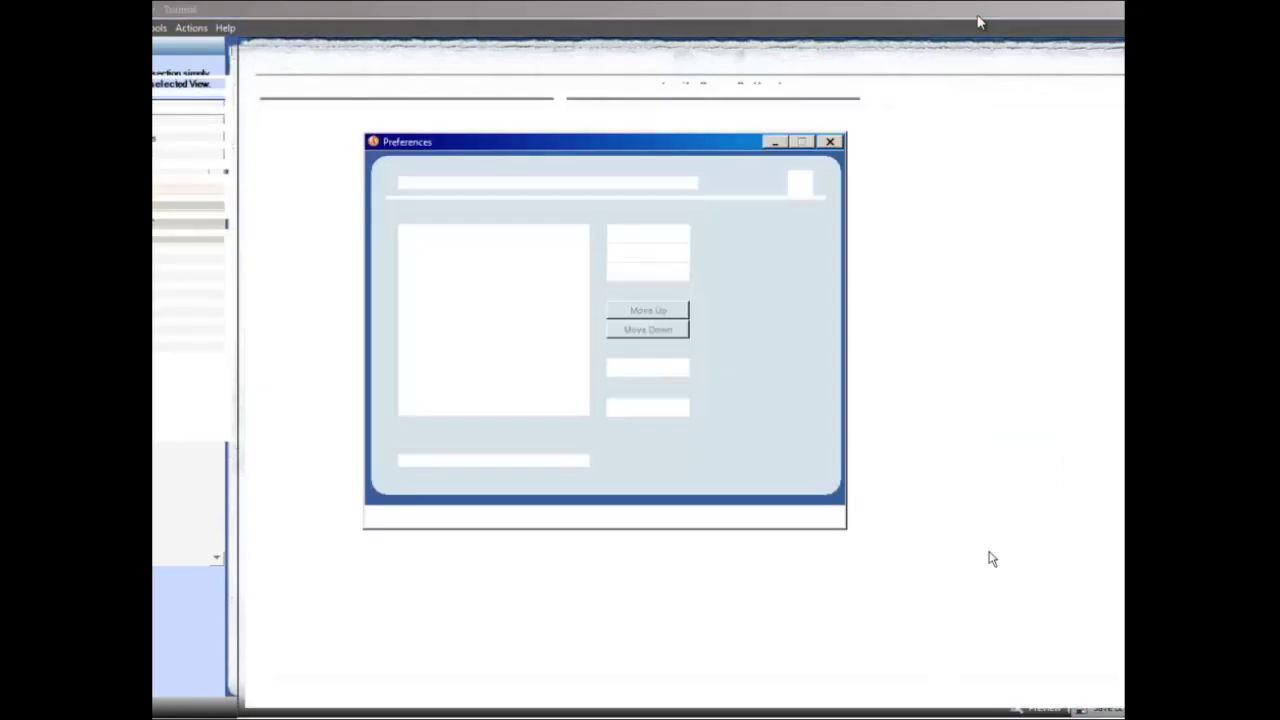
mouse_move(628, 141)
mouse_down()
mouse_move(618, 168)
mouse_move(630, 117)
mouse_move(645, 131)
mouse_up()
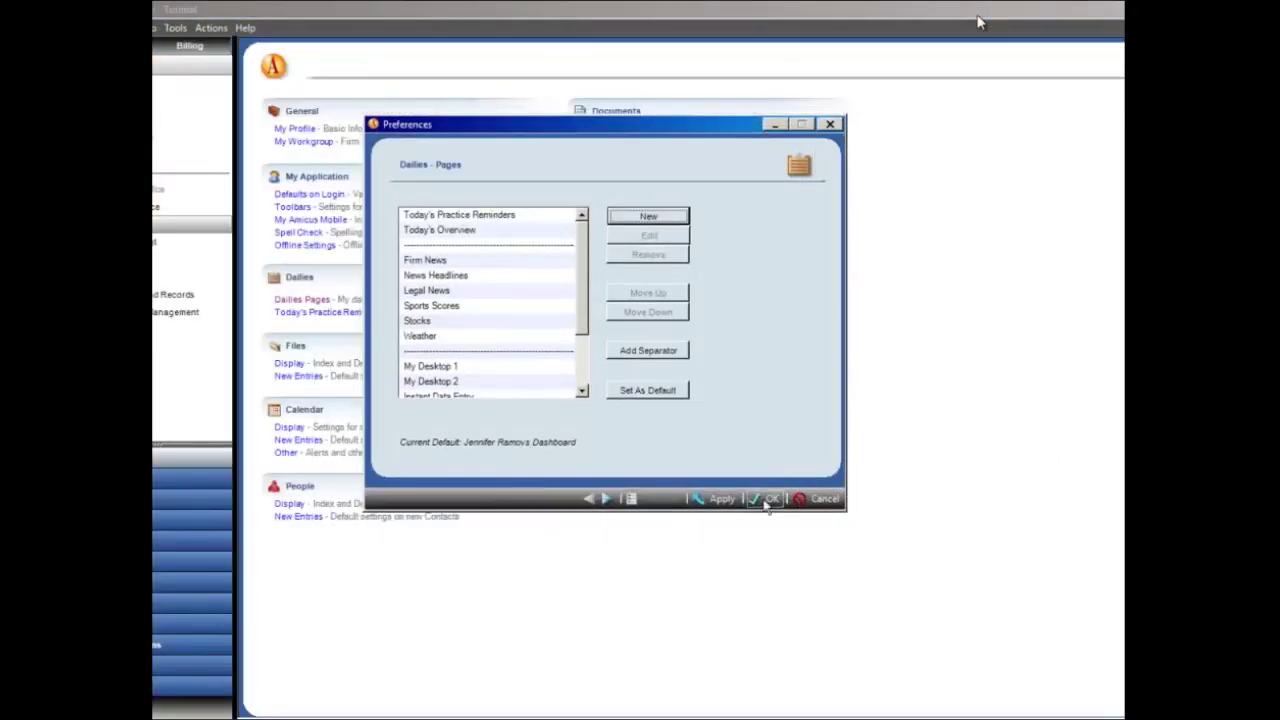
click(765, 499)
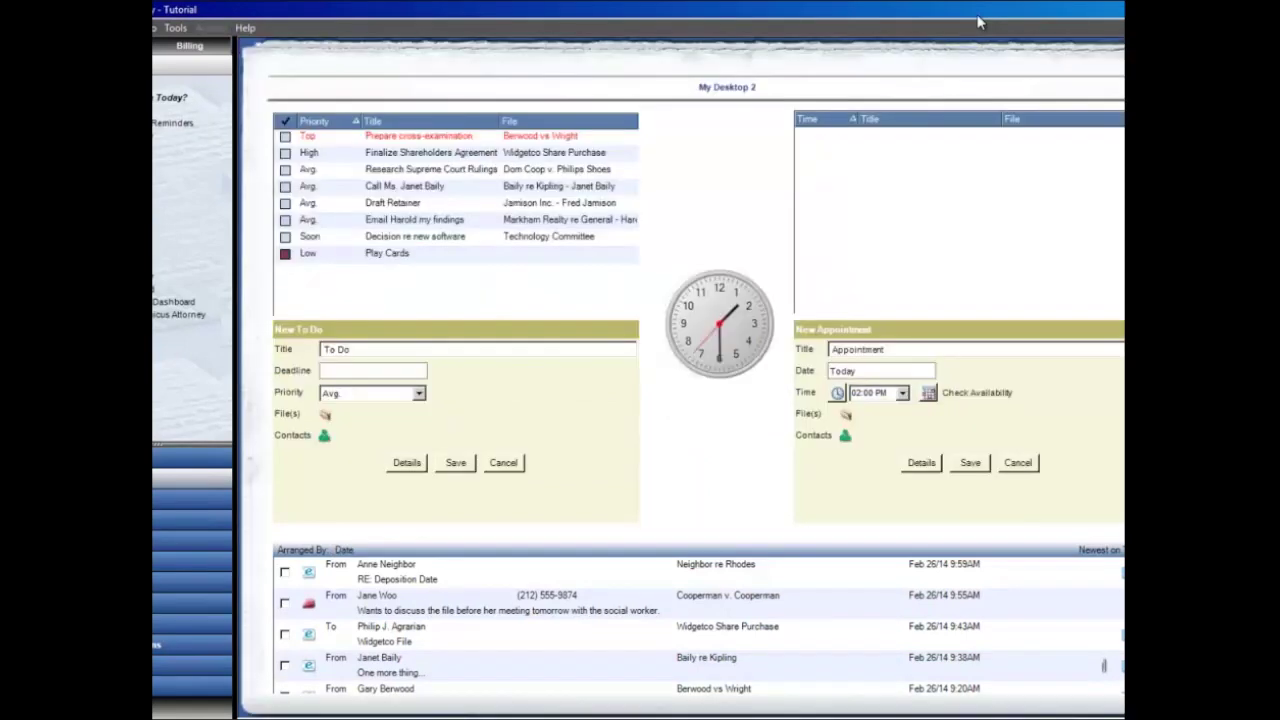
Open the custom dashboard in Dailies, then advance to the Design Considerations slide
click(168, 303)
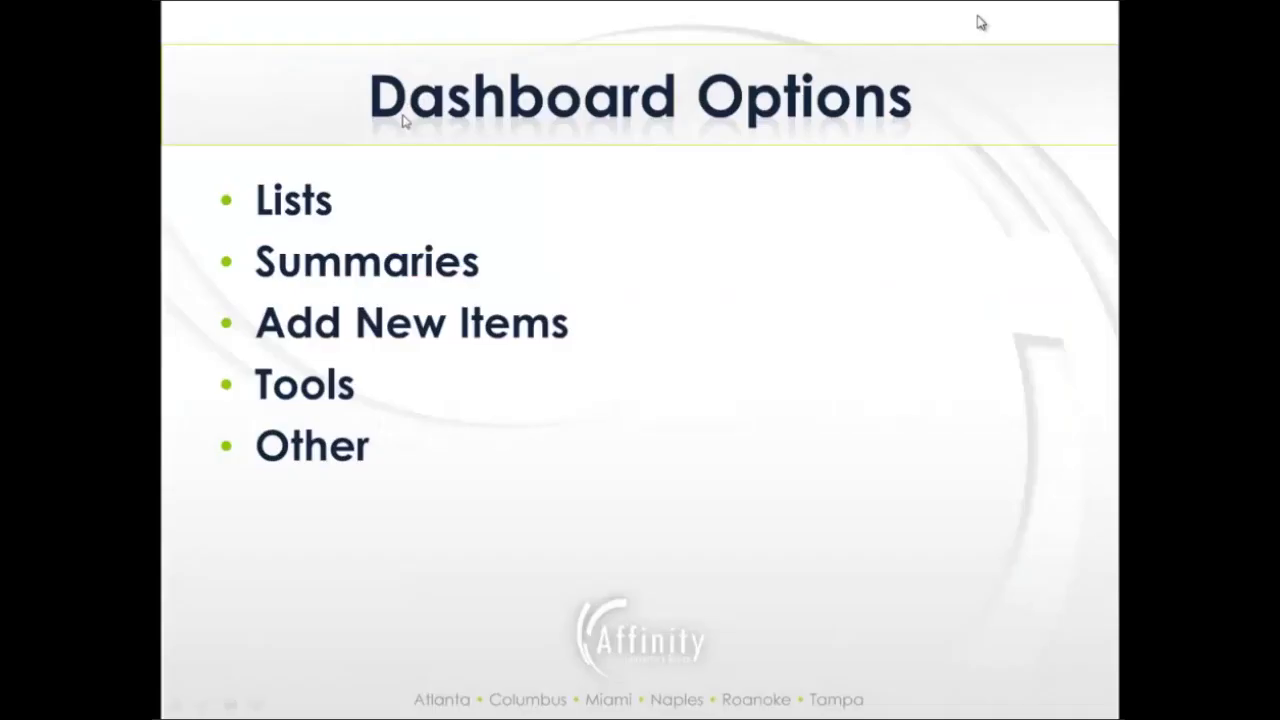
key(Right)
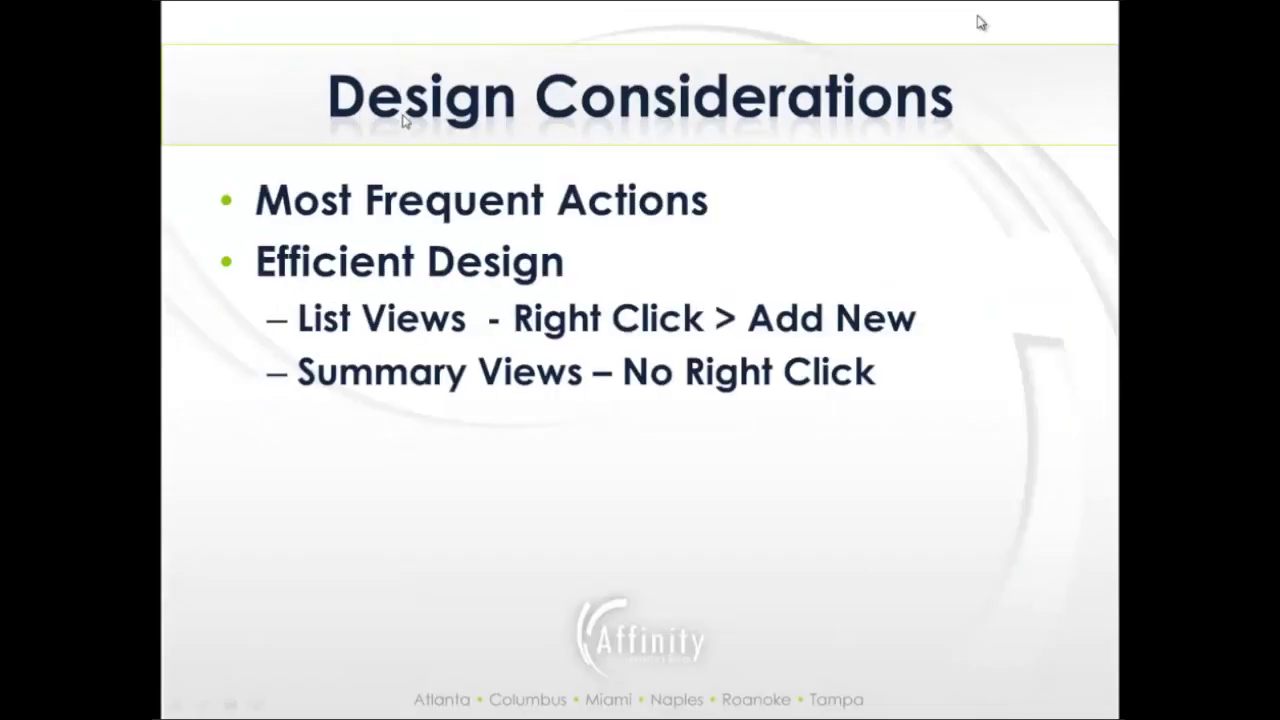
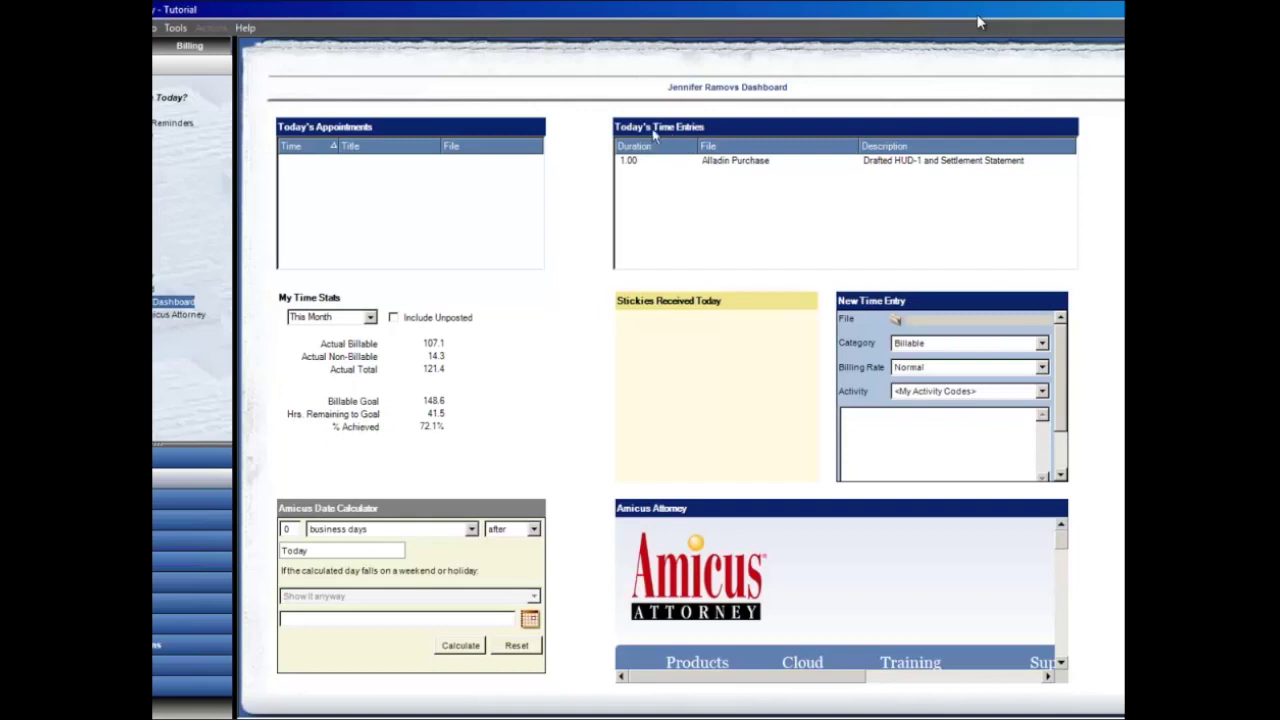
Create a new Alladin Purchase time entry of 2.0 hours with the description 'Here is my time entry'
right_click(722, 198)
click(757, 216)
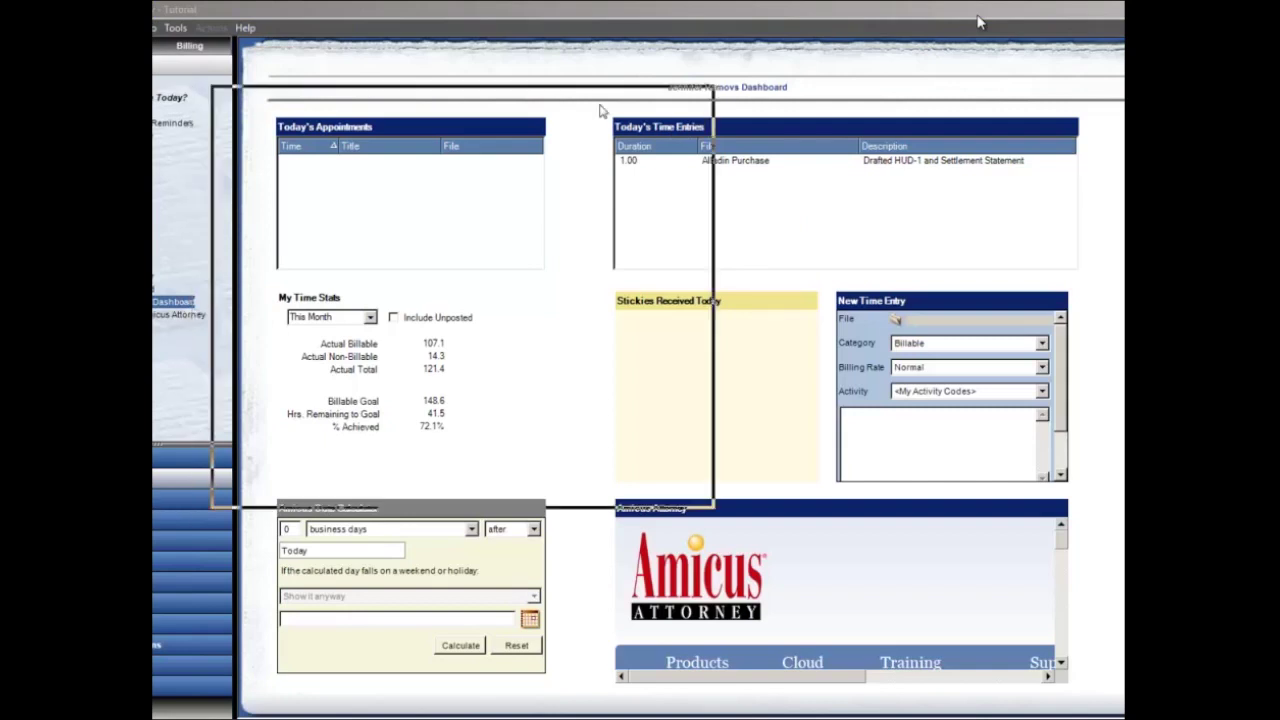
double_click(453, 226)
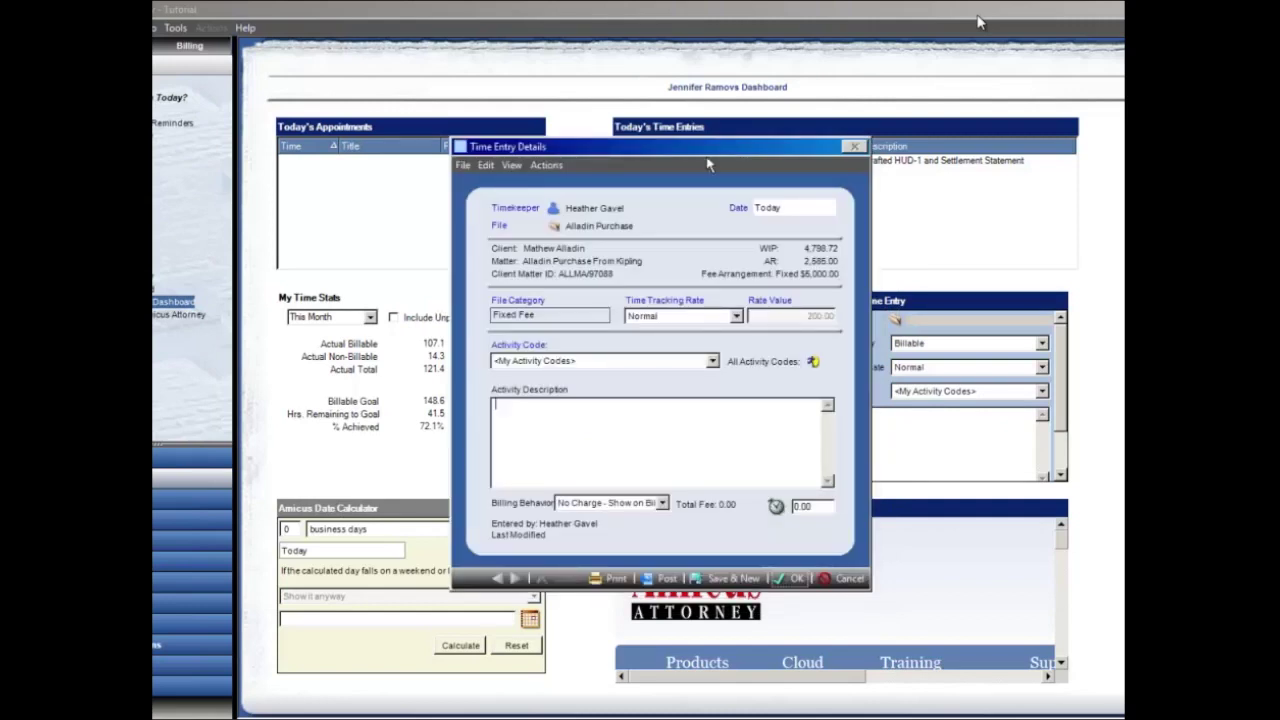
text(Here is my time entry)
key(Tab)
text(2.0)
click(786, 578)
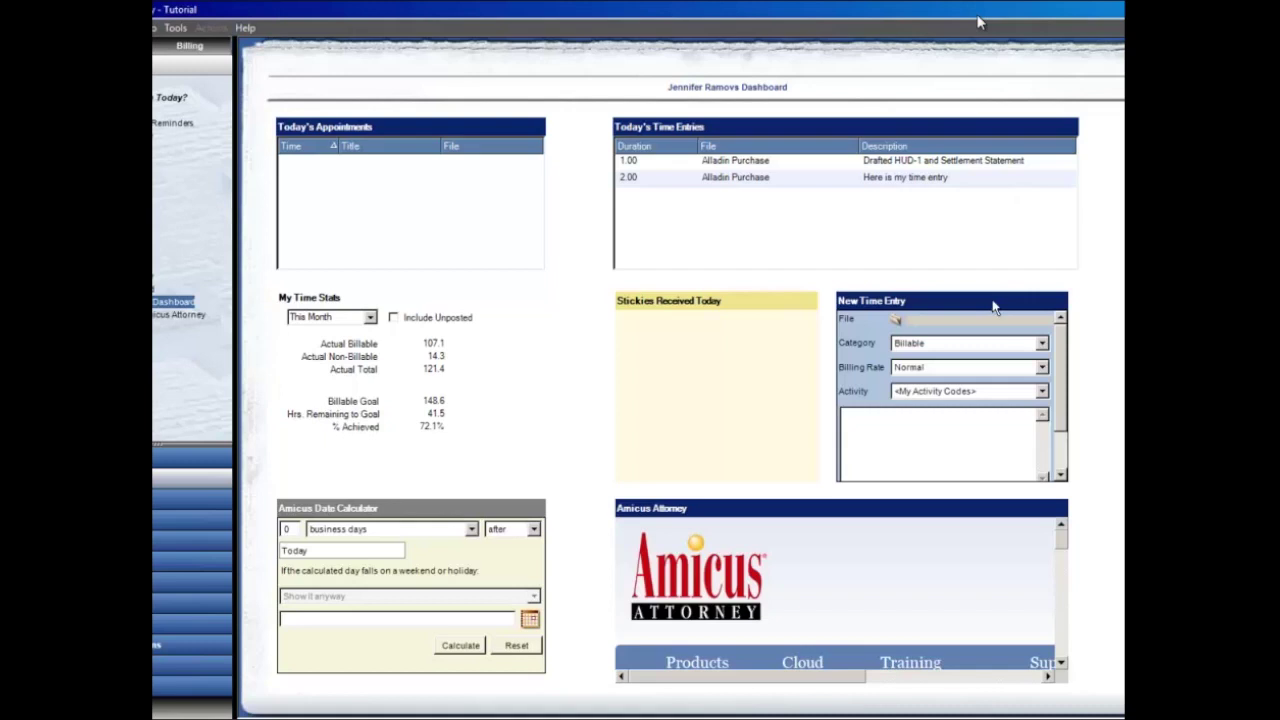
Open the Select Files list from the New Time Entry panel and highlight Baily re Kipling
click(897, 322)
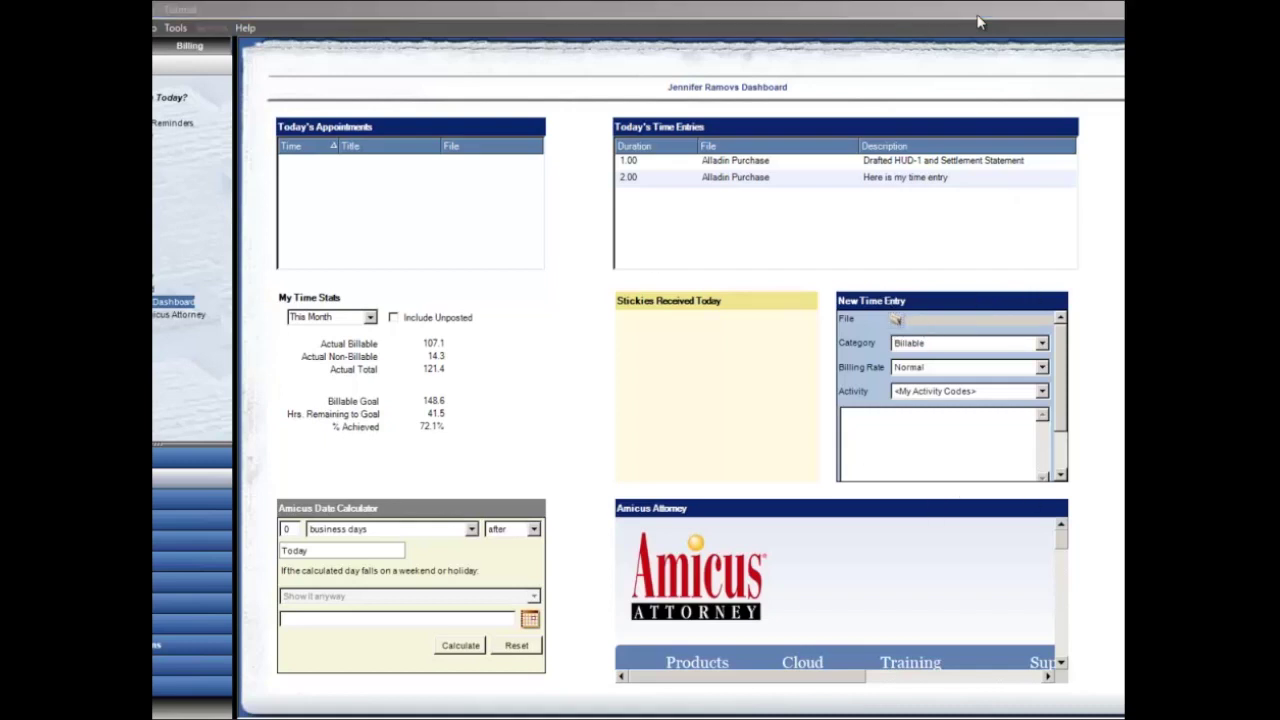
mouse_move(154, 150)
mouse_down()
mouse_move(515, 188)
mouse_move(870, 197)
mouse_move(614, 118)
mouse_up()
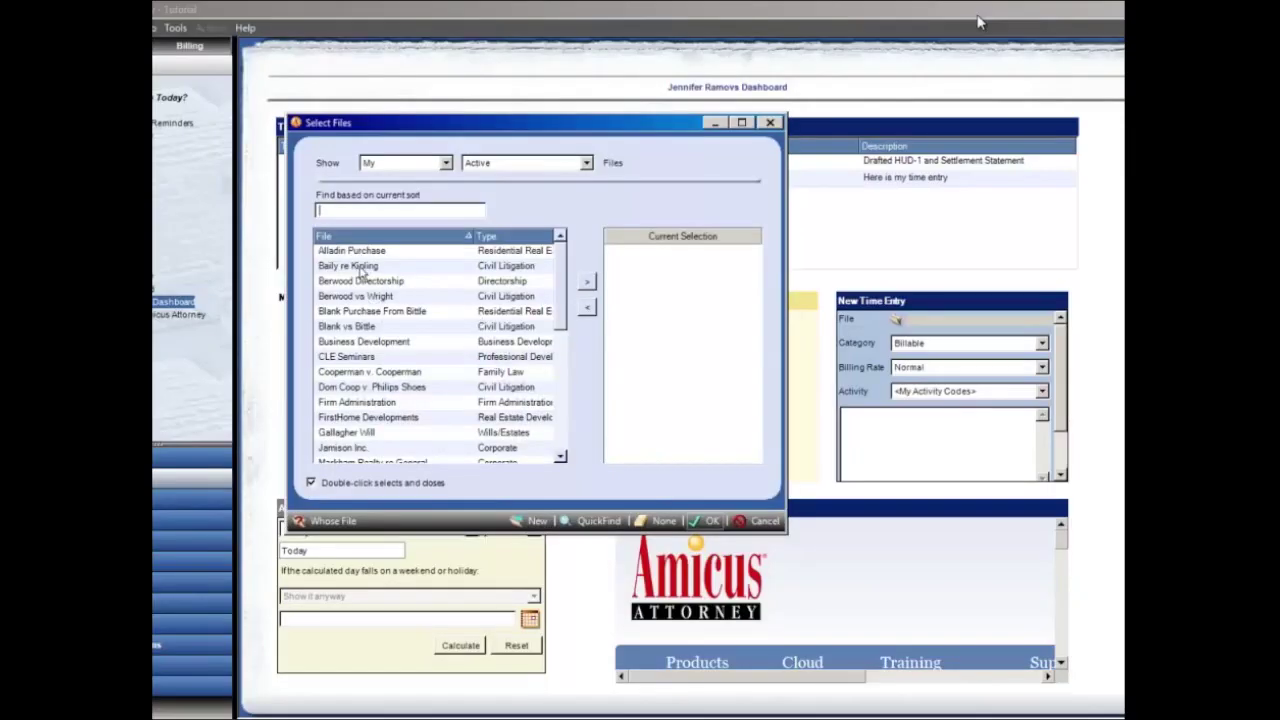
click(362, 268)
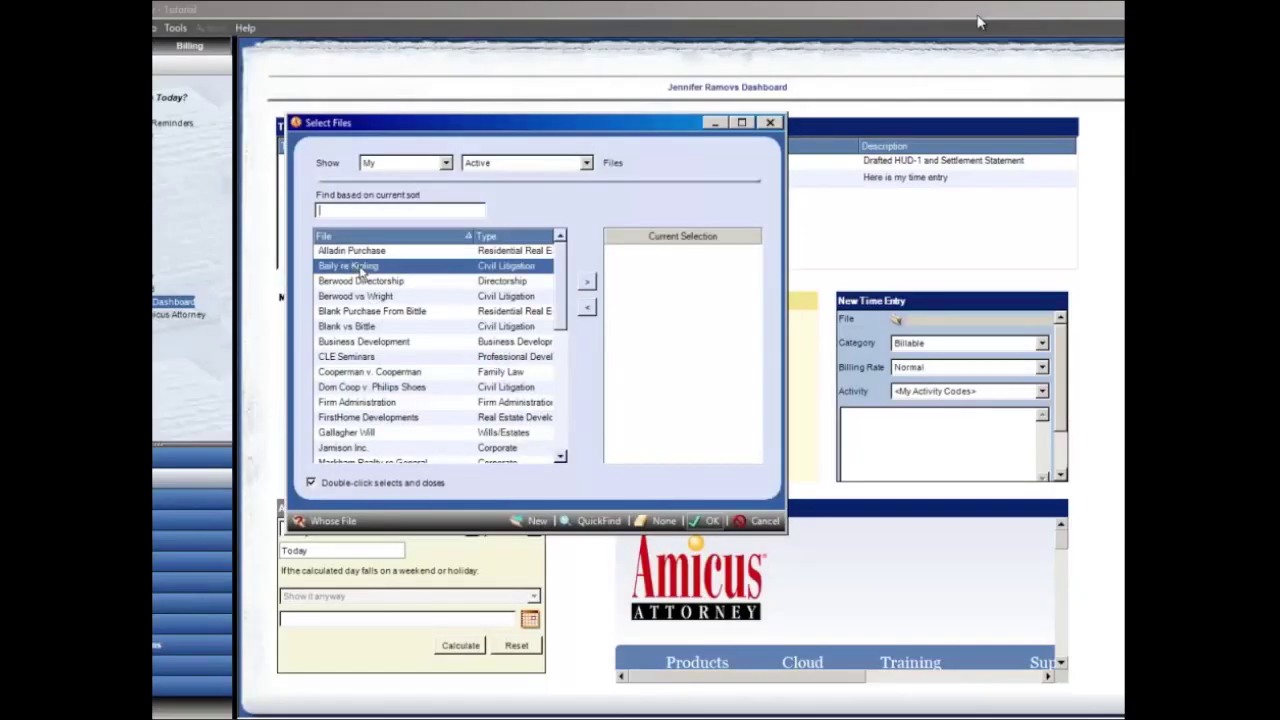
Save a Baily re Kipling quick time entry noted 'HERE IT IS' with duration 50 (0.50 hours)
double_click(362, 268)
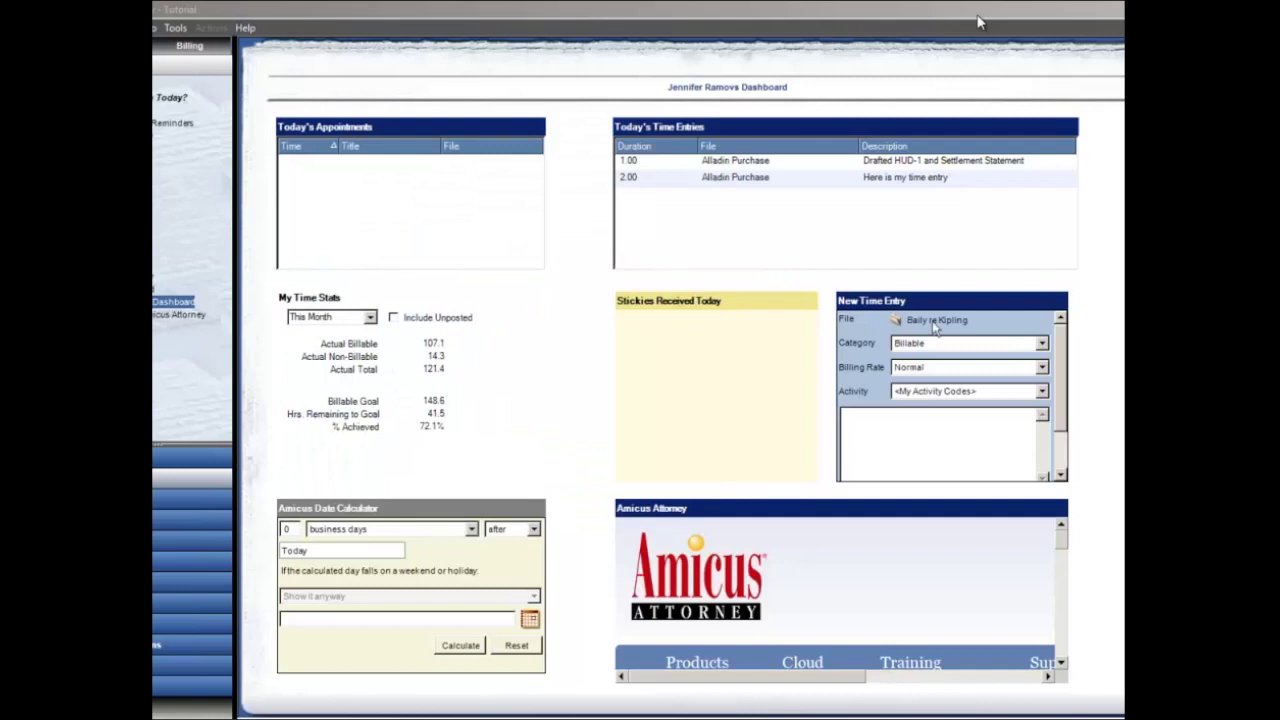
click(851, 416)
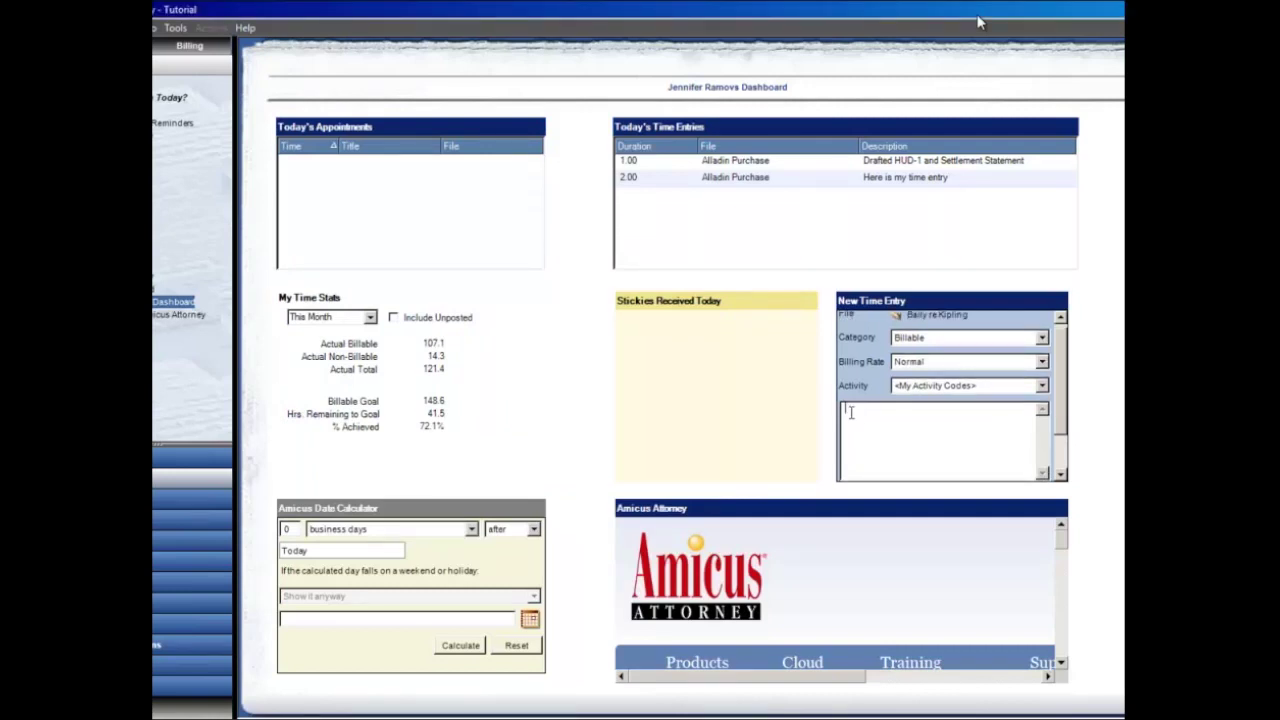
text(HERE IT IS)
drag(1062, 359, 1060, 400)
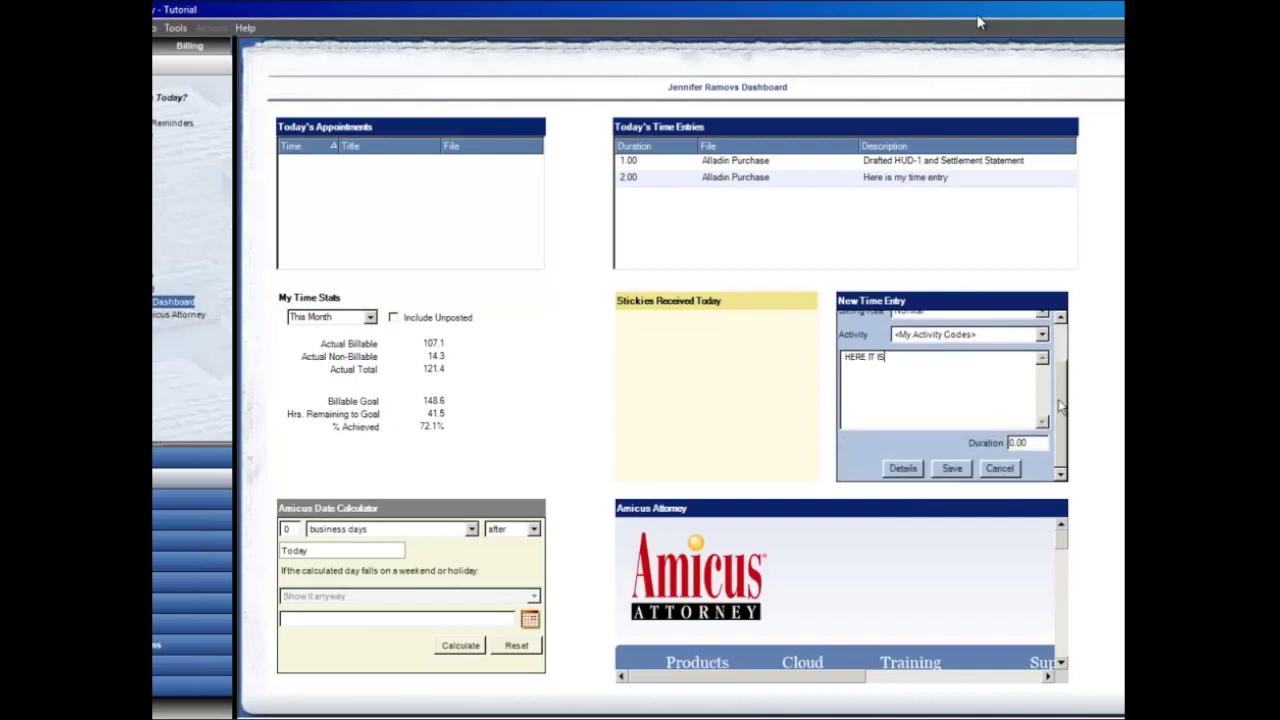
click(1030, 442)
text(50)
click(952, 468)
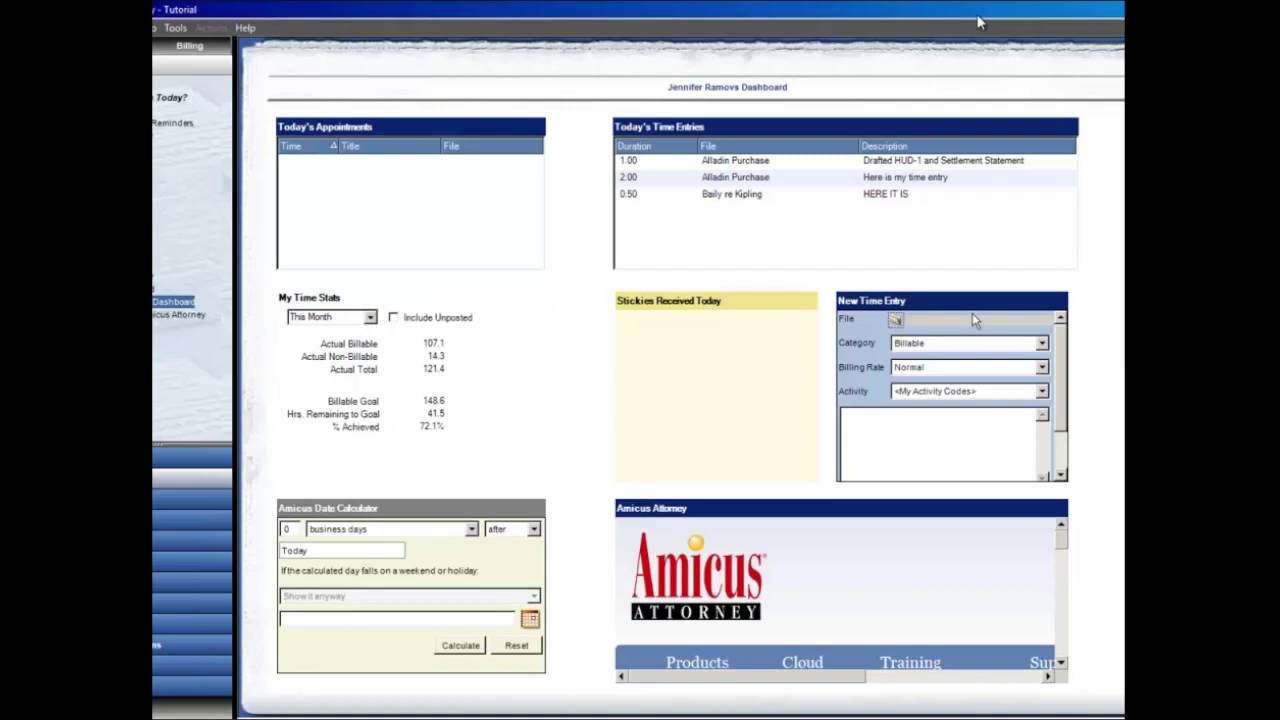
Show the context menu for the 2.00-hour Alladin Purchase row in Today's Time Entries
drag(1063, 341, 1030, 492)
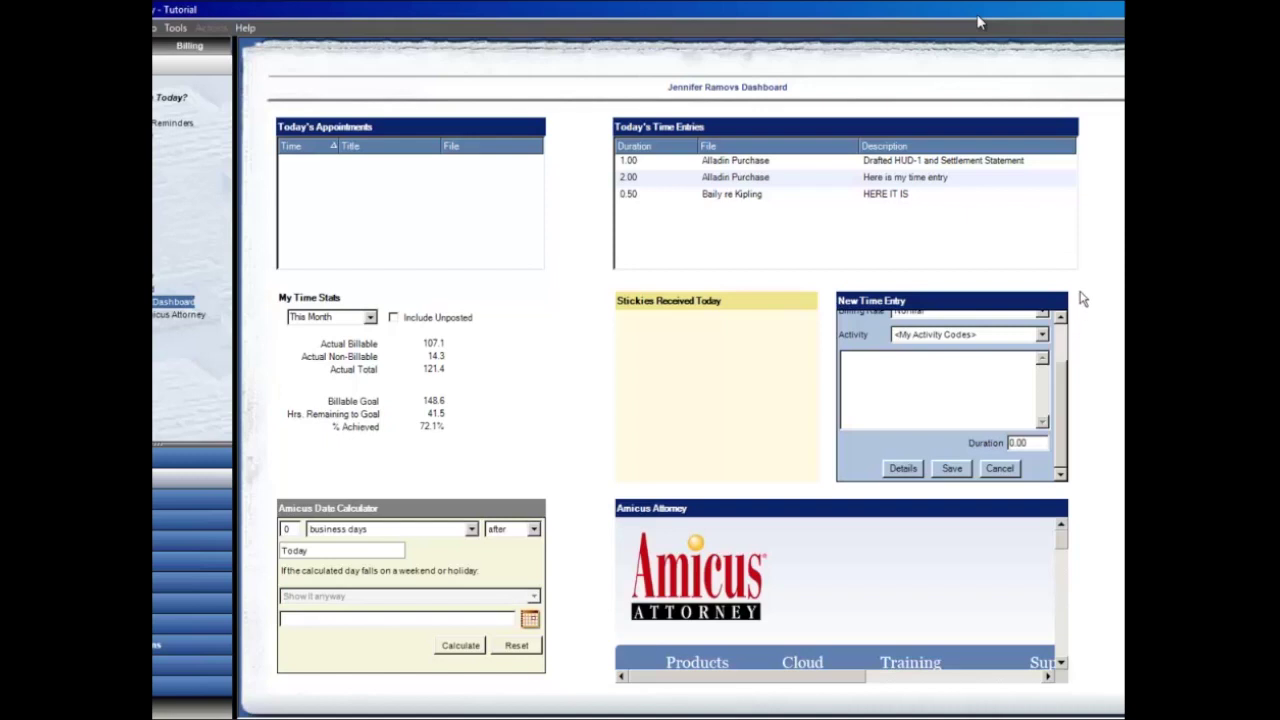
right_click(744, 180)
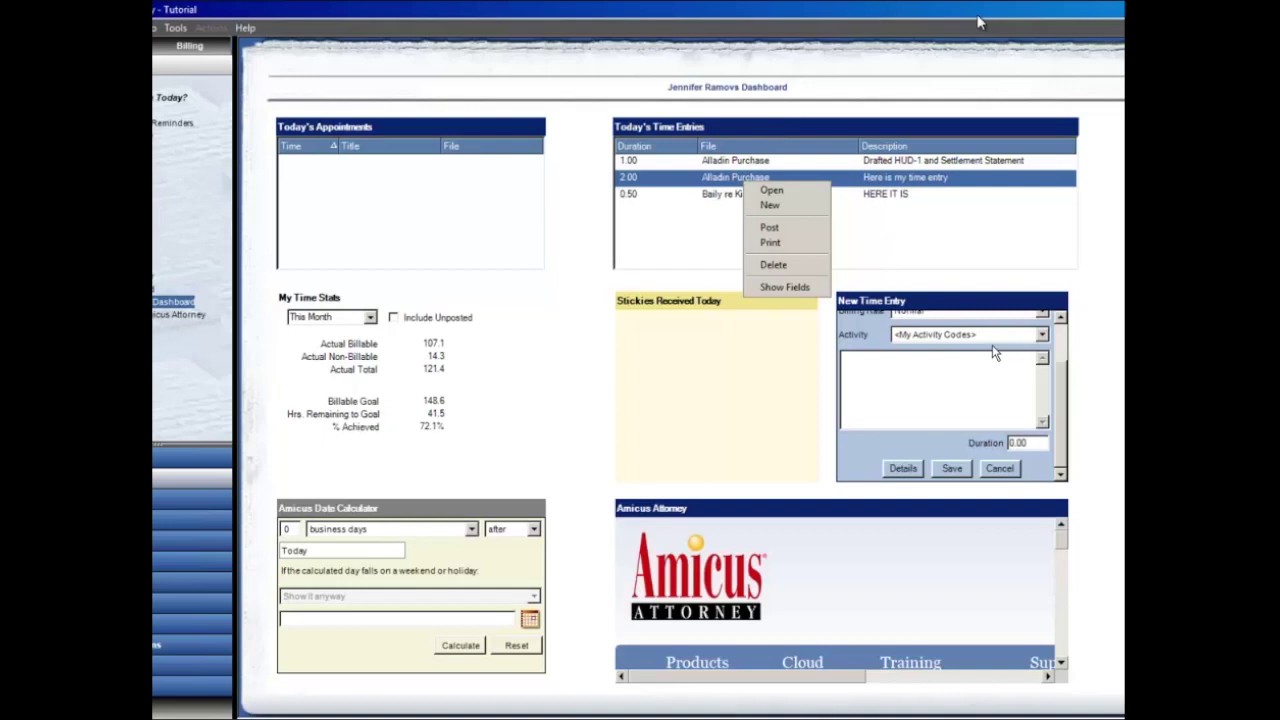
Close the time entry's context menu without choosing an action
click(723, 375)
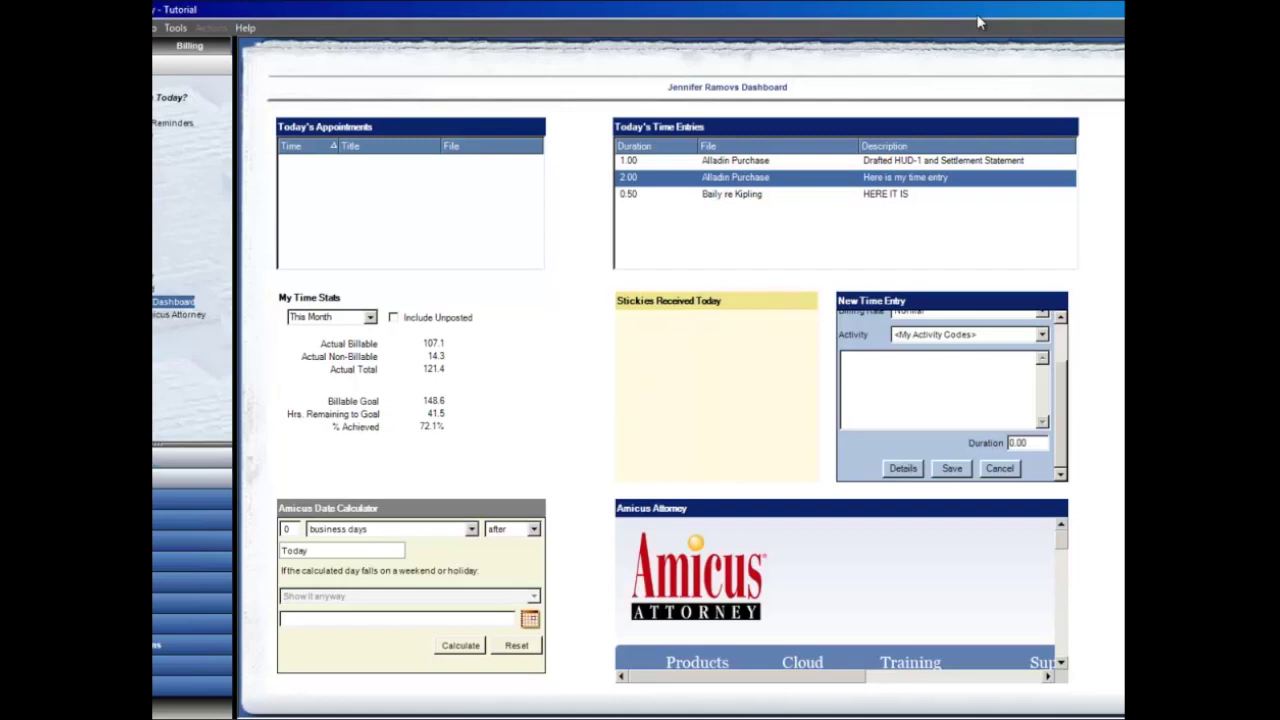
Select the default dashboard under Preferences' Dailies Pages and open it in the designer
click(165, 457)
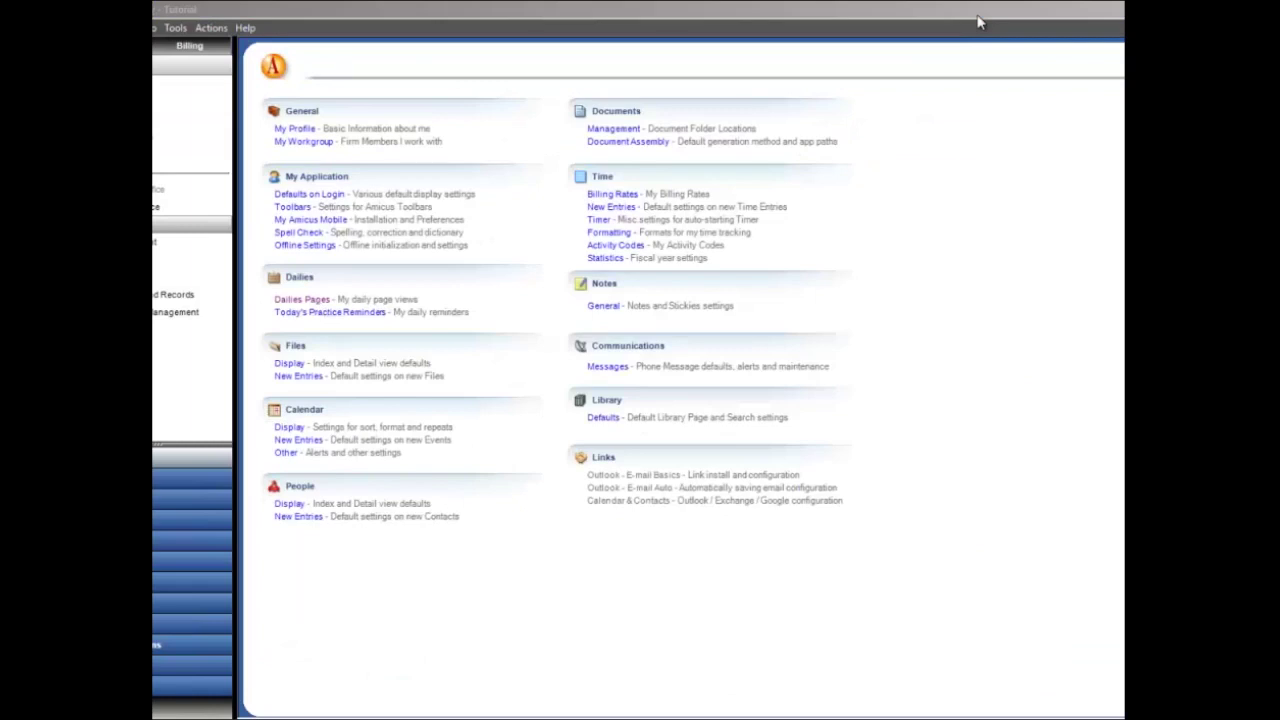
drag(422, 186, 756, 183)
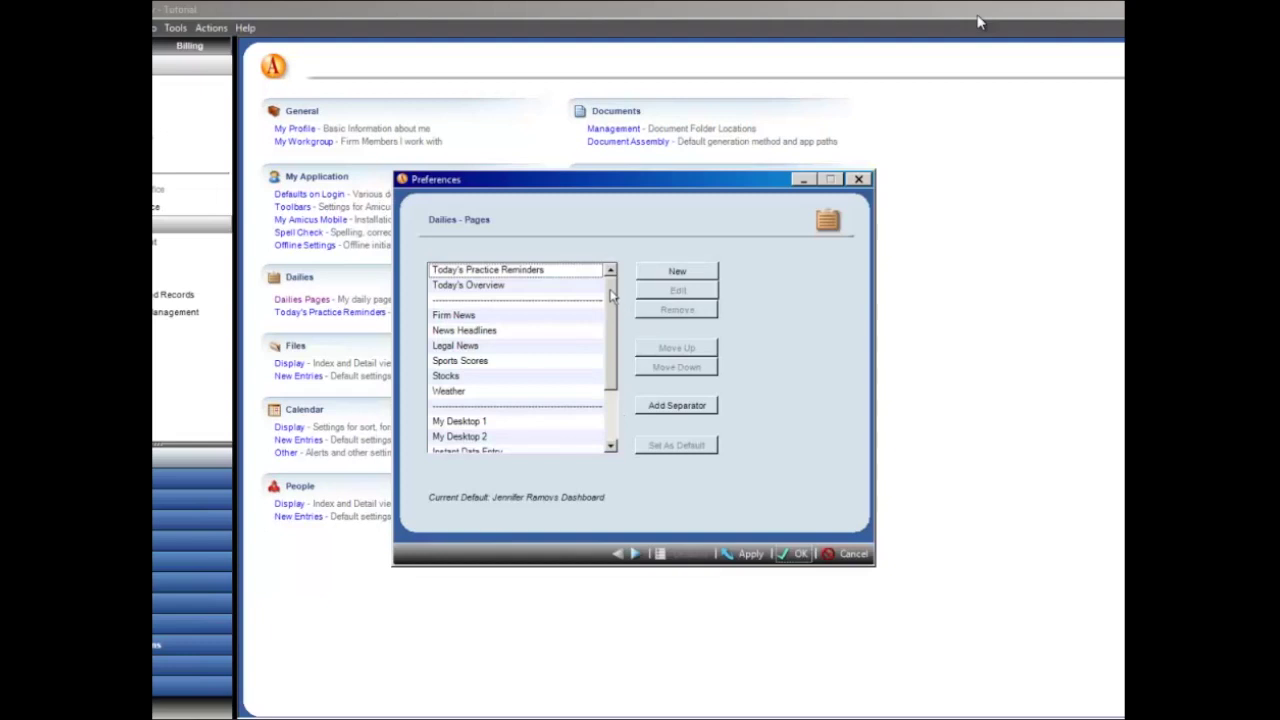
scroll(470, 380, down, 1)
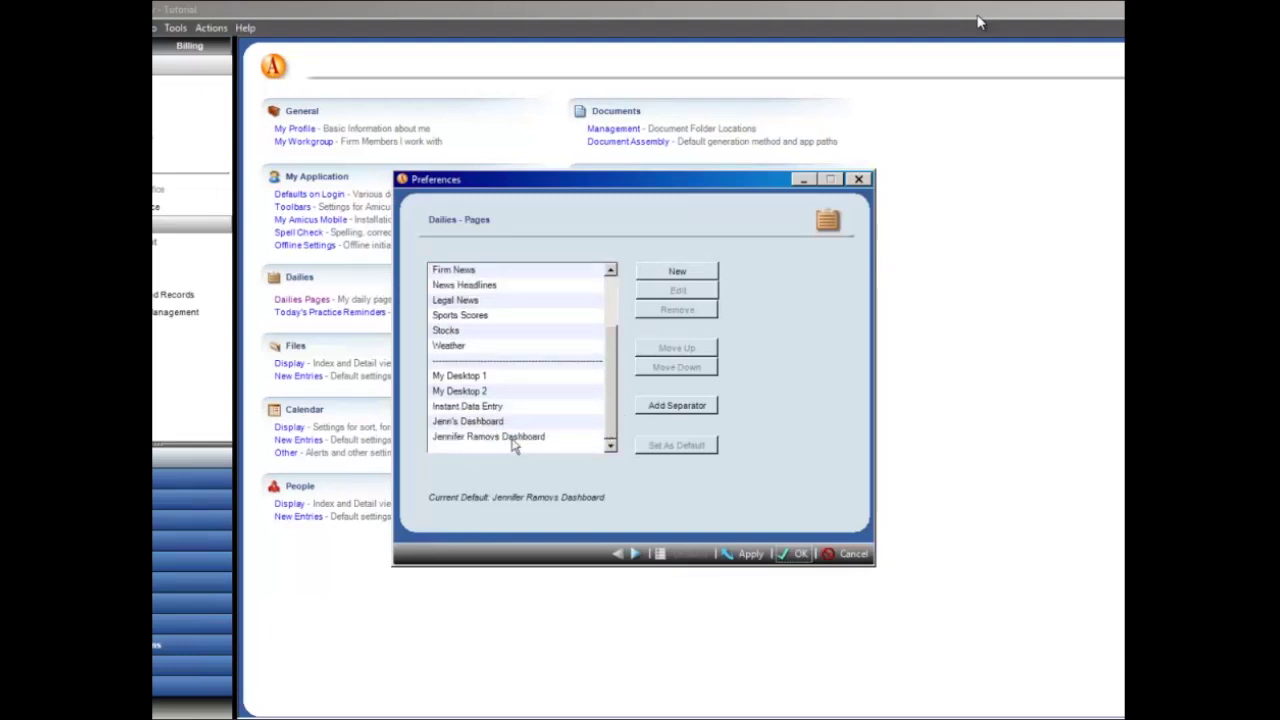
click(512, 445)
click(677, 292)
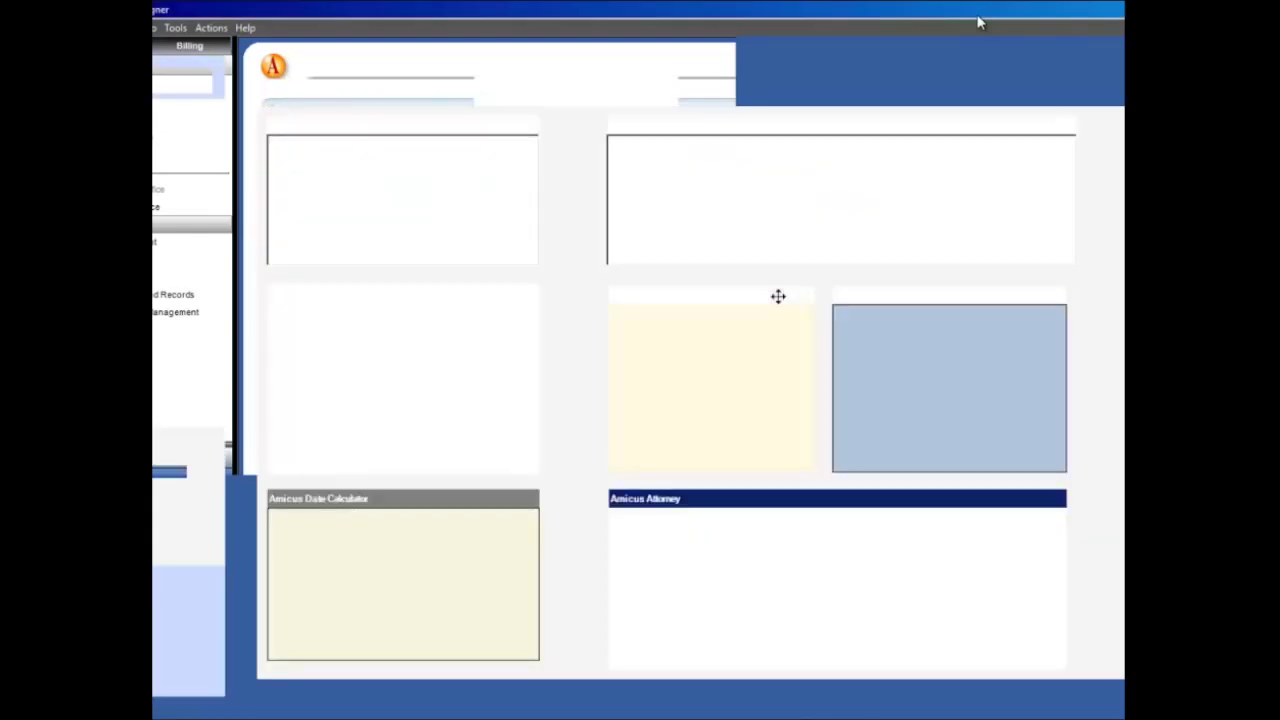
Replace the New Time Entry section with a resized New Note/Sticky section and delete the Amicus Attorney section
click(928, 300)
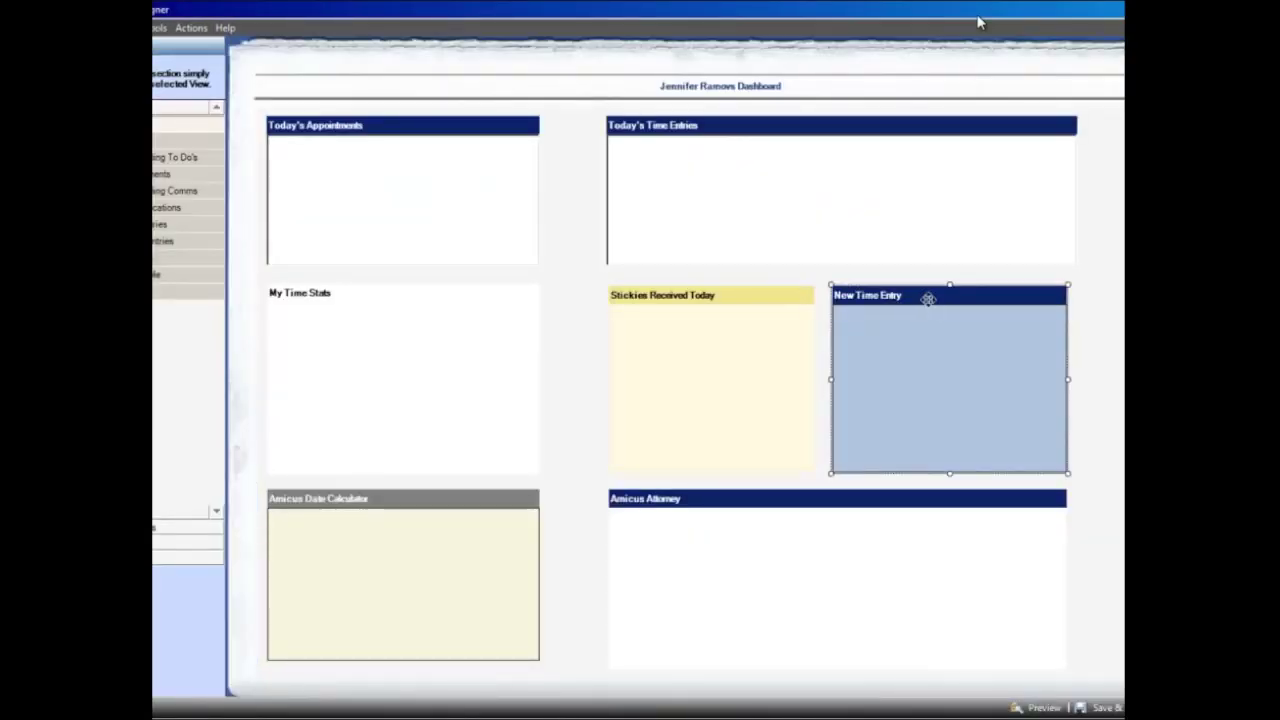
key(Delete)
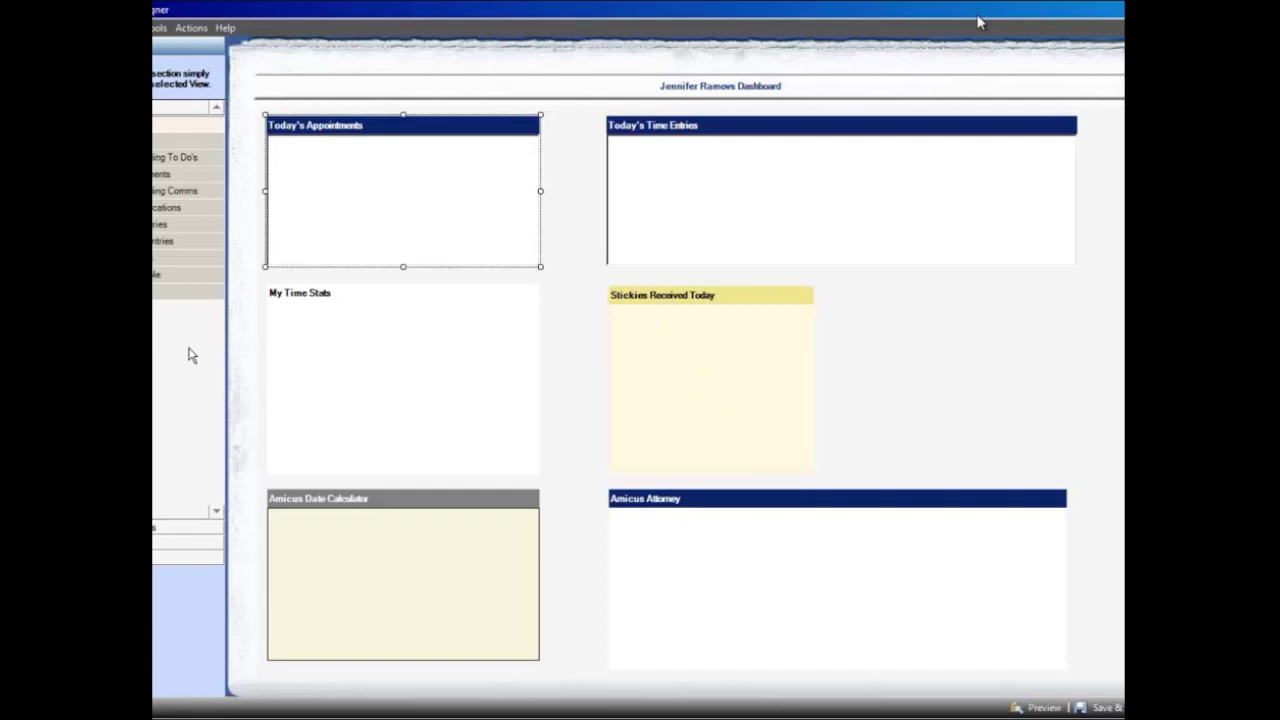
click(172, 542)
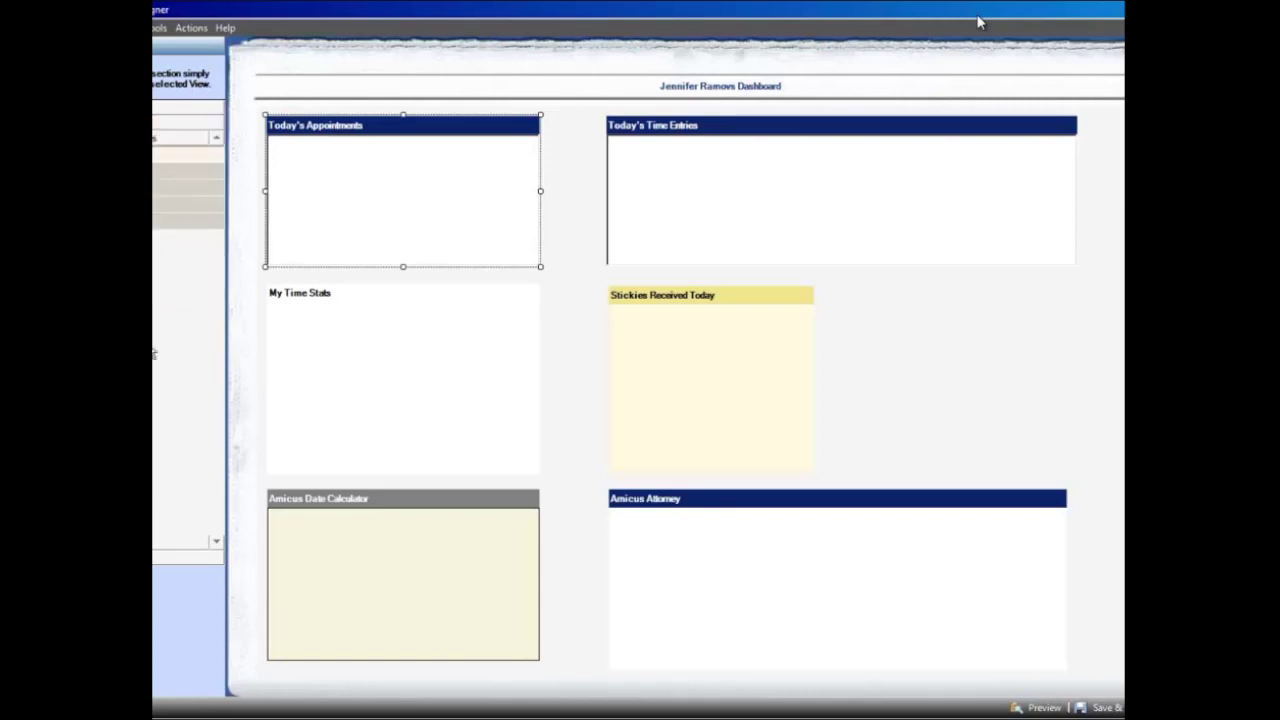
click(160, 221)
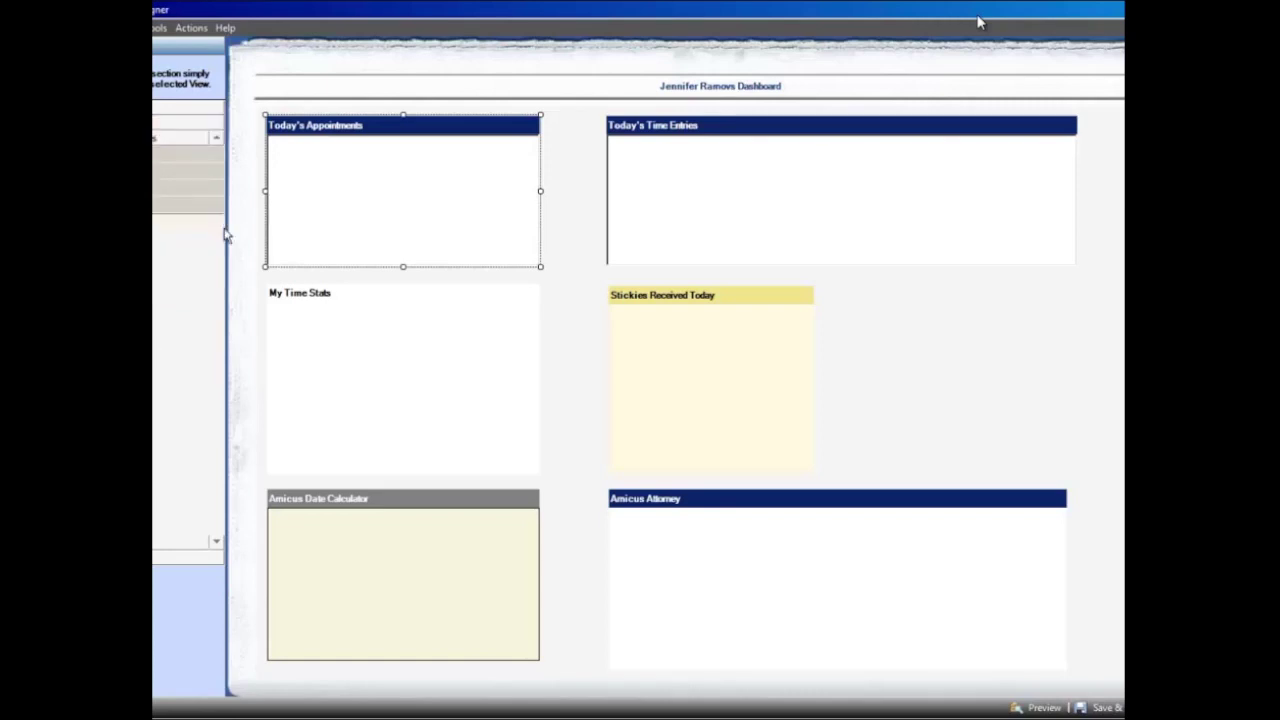
click(848, 295)
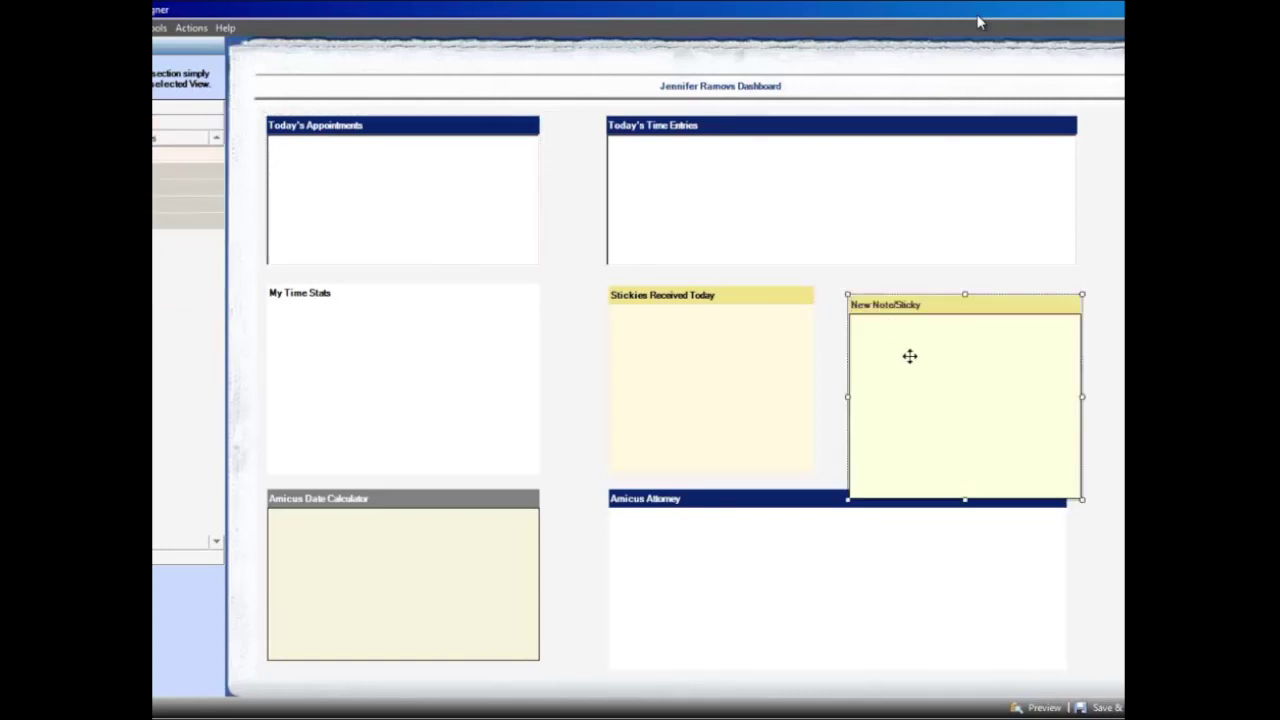
drag(1085, 500, 1052, 473)
drag(951, 294, 951, 285)
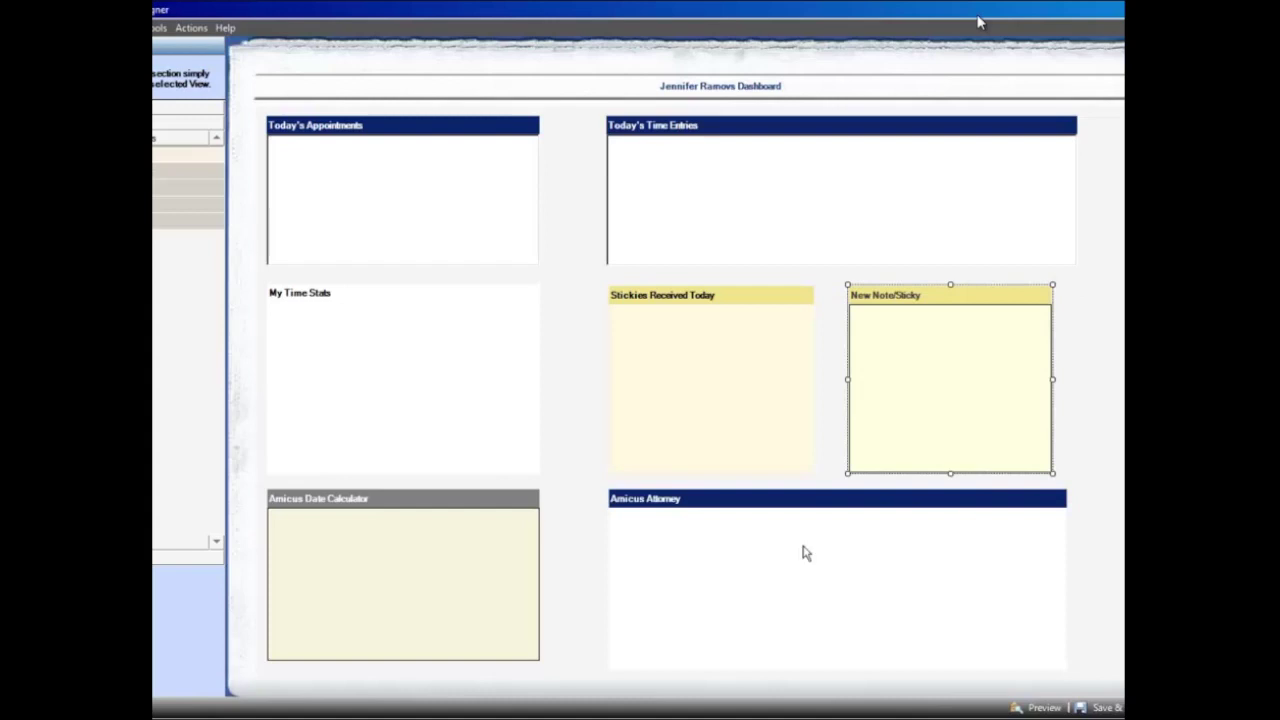
click(809, 498)
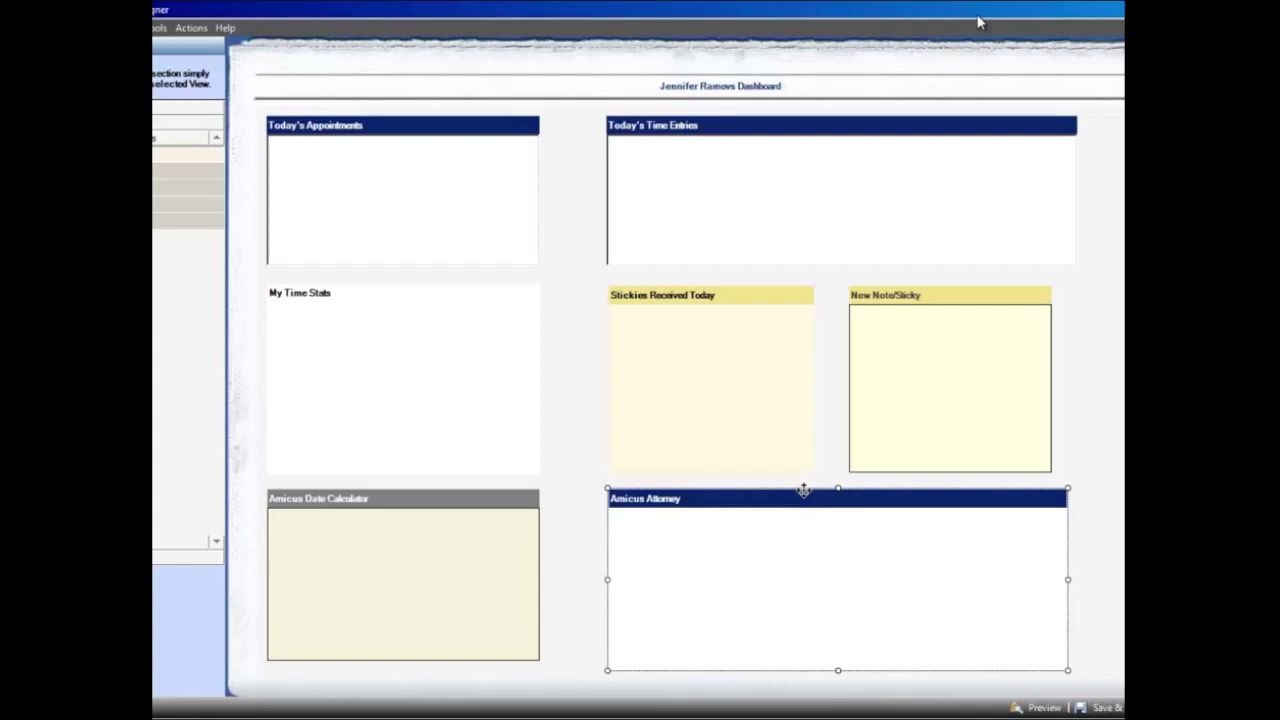
key(Delete)
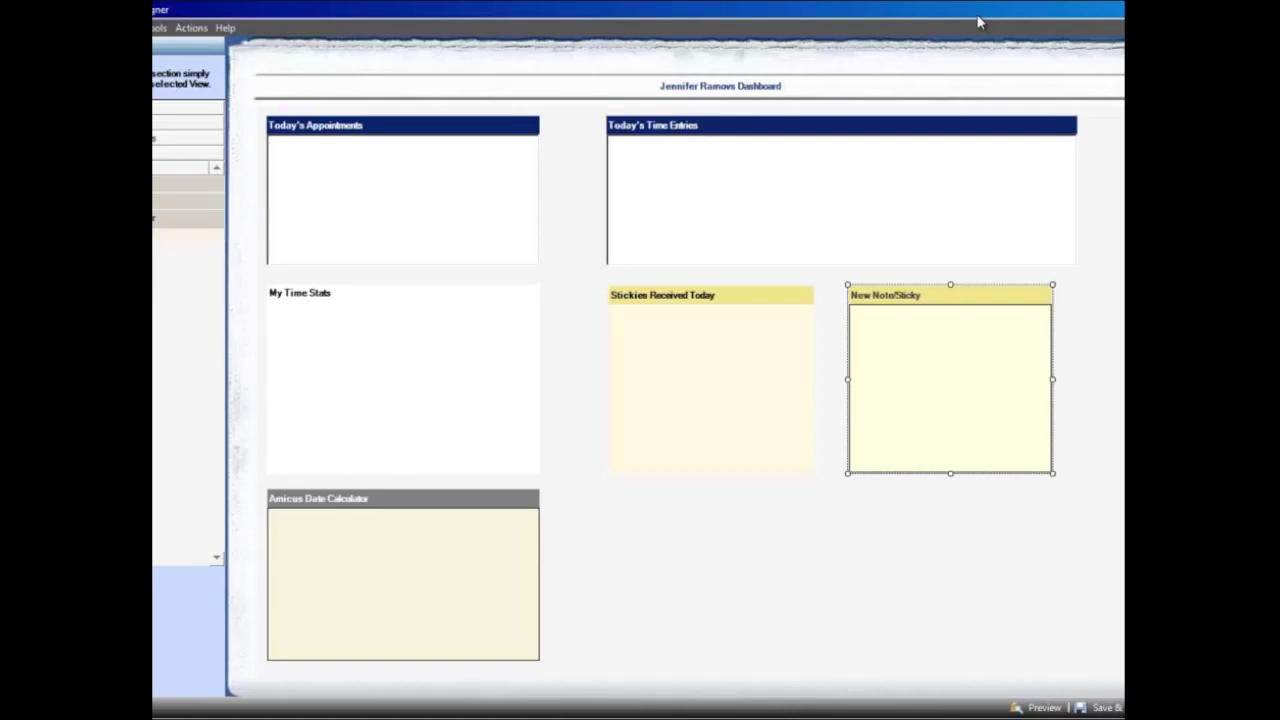
Add a Run Program section titled 'Word' launching winword.exe, resized below the sticky panels
click(618, 497)
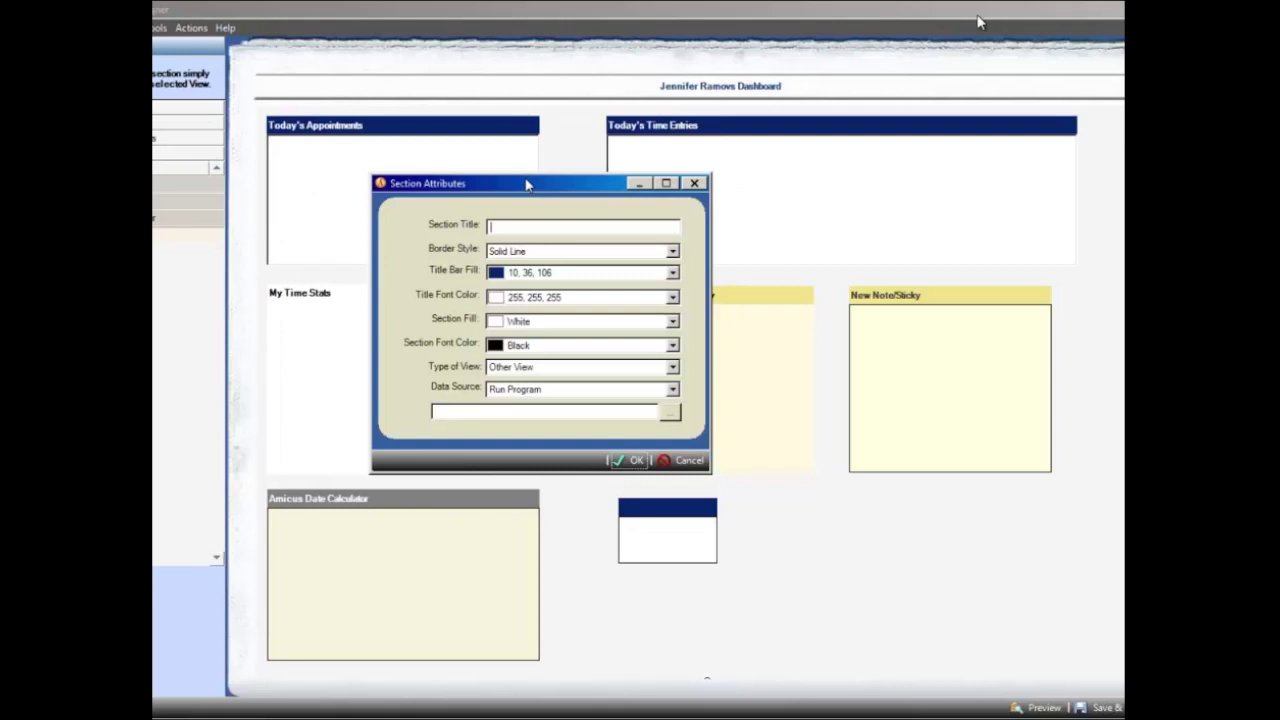
text(wORD)
key(BackSpace)
key(BackSpace)
key(BackSpace)
key(BackSpace)
text(Word)
click(460, 412)
text(winword.exe)
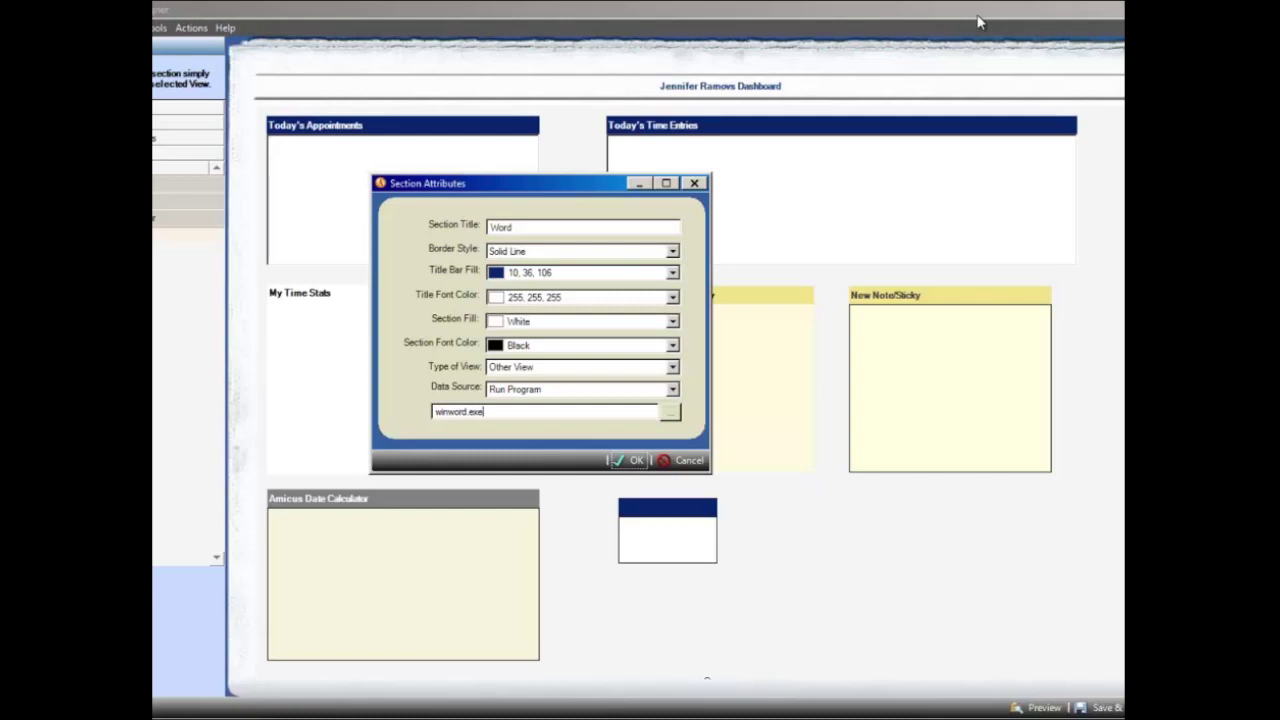
click(634, 460)
drag(709, 560, 727, 572)
click(708, 545)
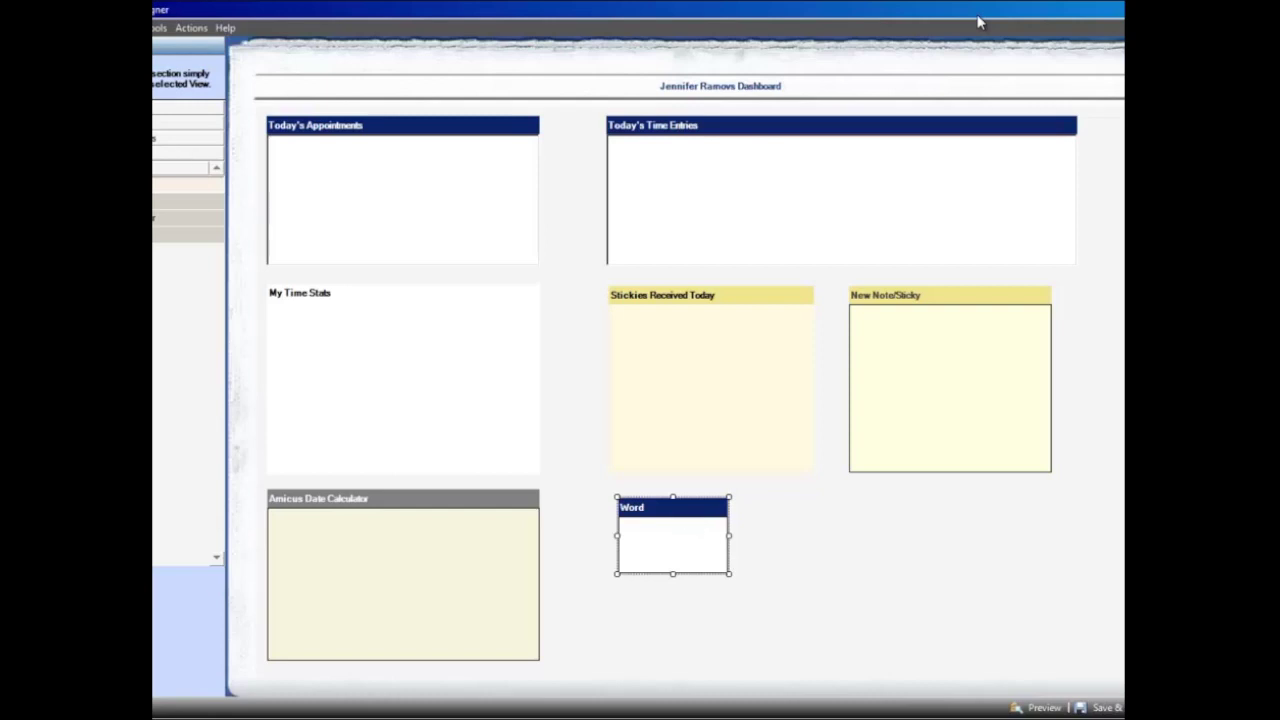
Save and close the dashboard design, close Preferences, and view the live dashboard in Dailies
click(1104, 708)
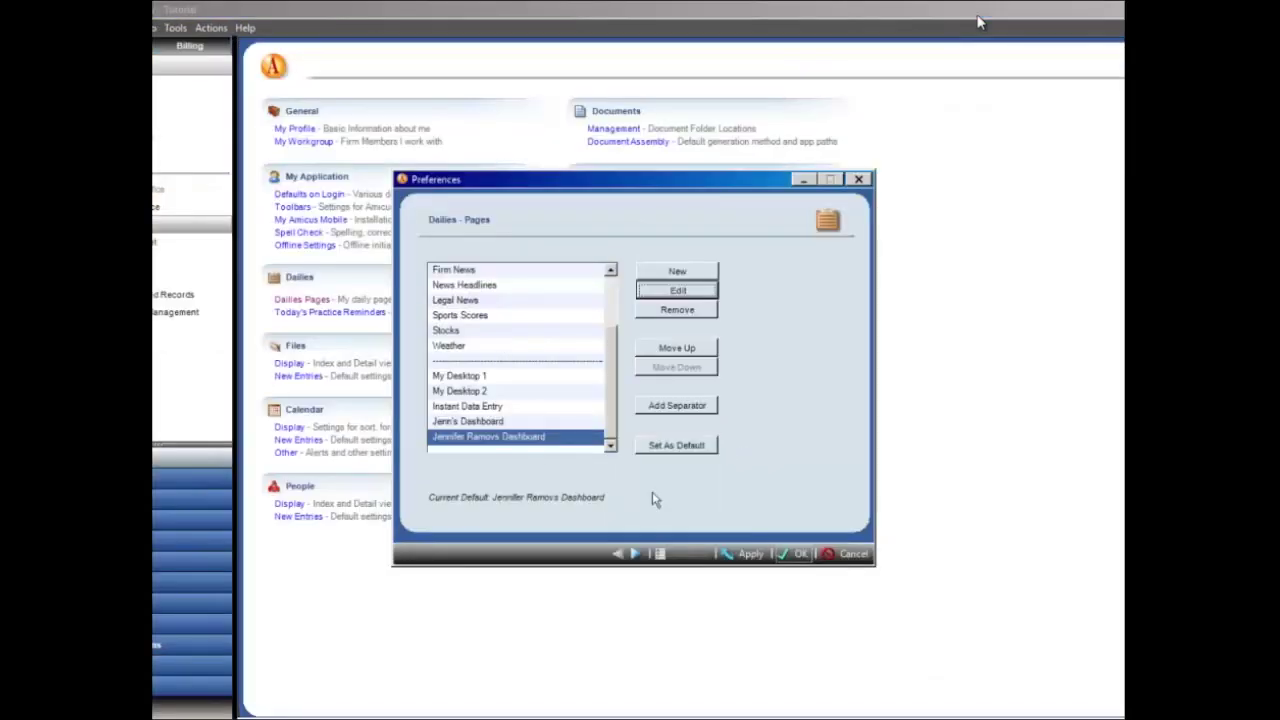
click(797, 554)
click(190, 478)
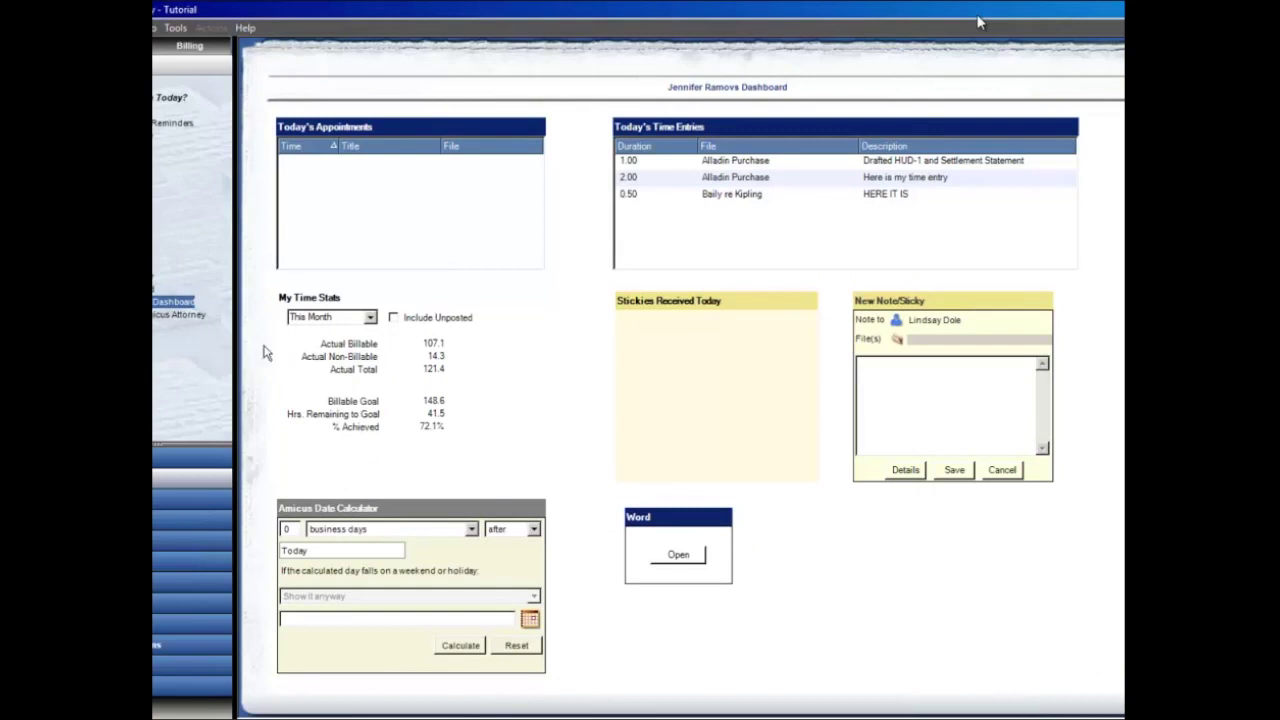
Address a new sticky note to a colleague and attach the Alladin Purchase file
click(896, 322)
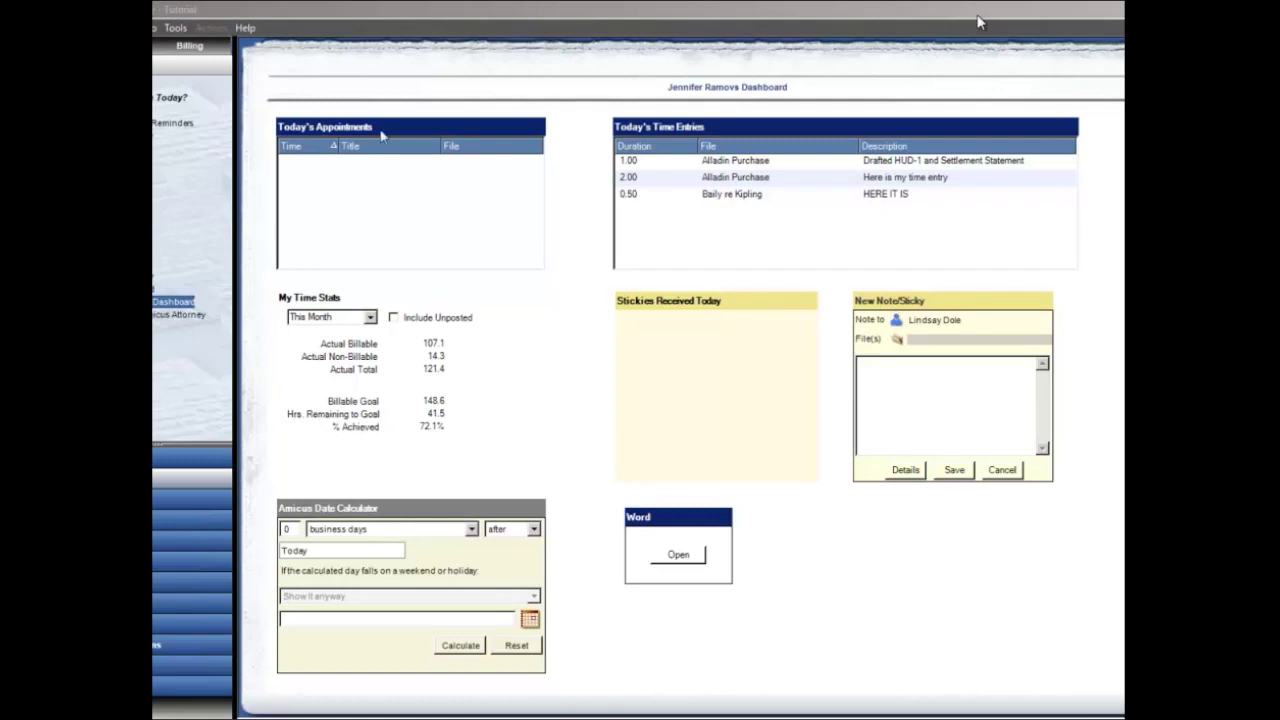
double_click(418, 264)
drag(154, 122, 277, 149)
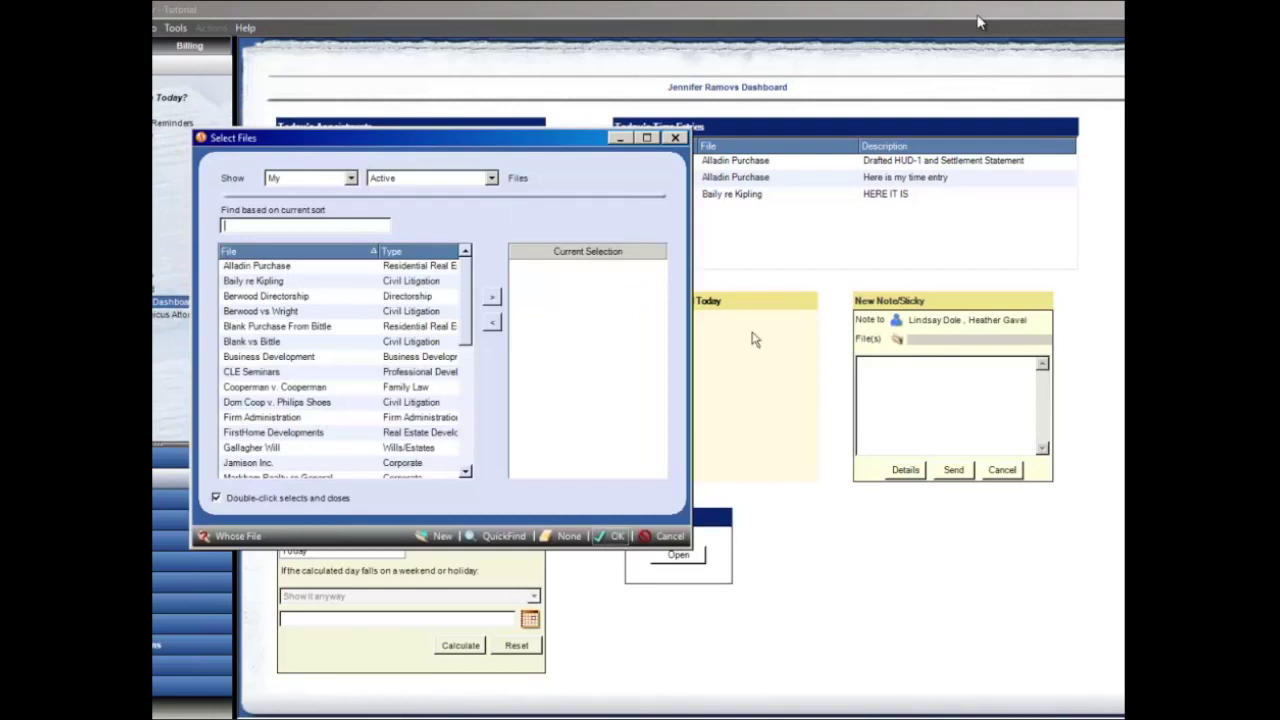
click(267, 268)
double_click(265, 268)
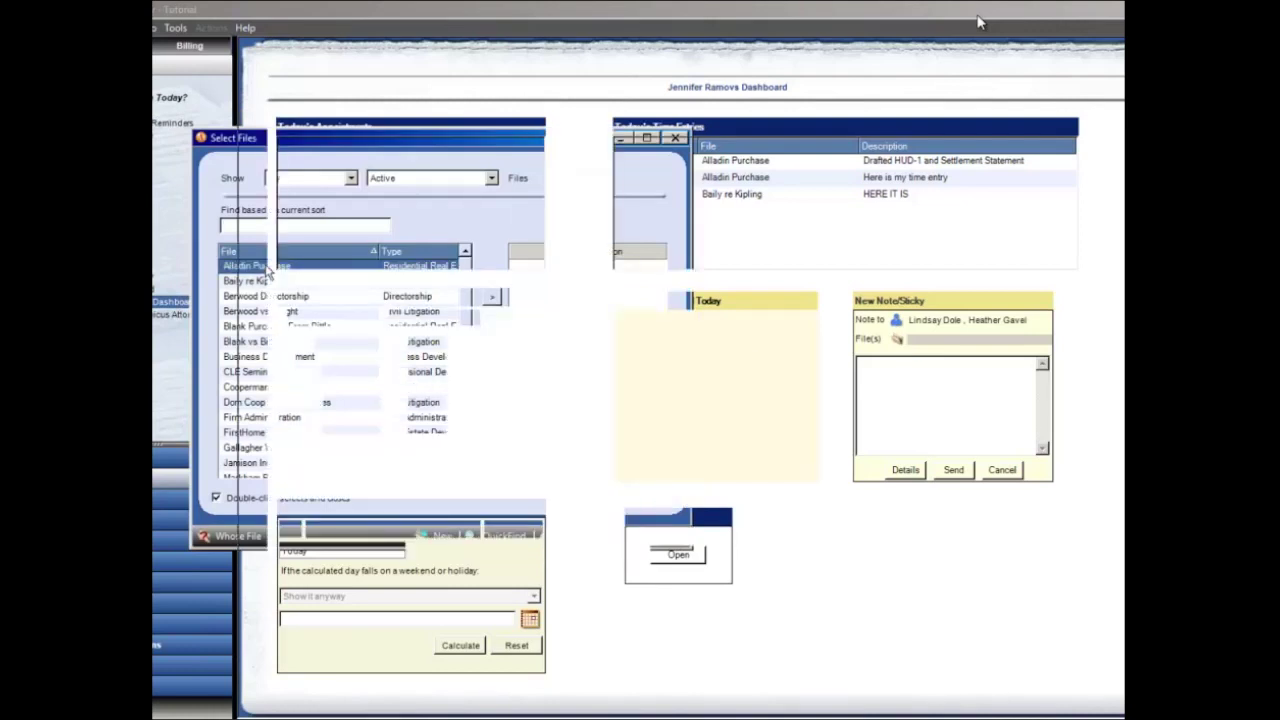
Send the note 'Here is my really important sticky', then close the received sticky
text(Here is)
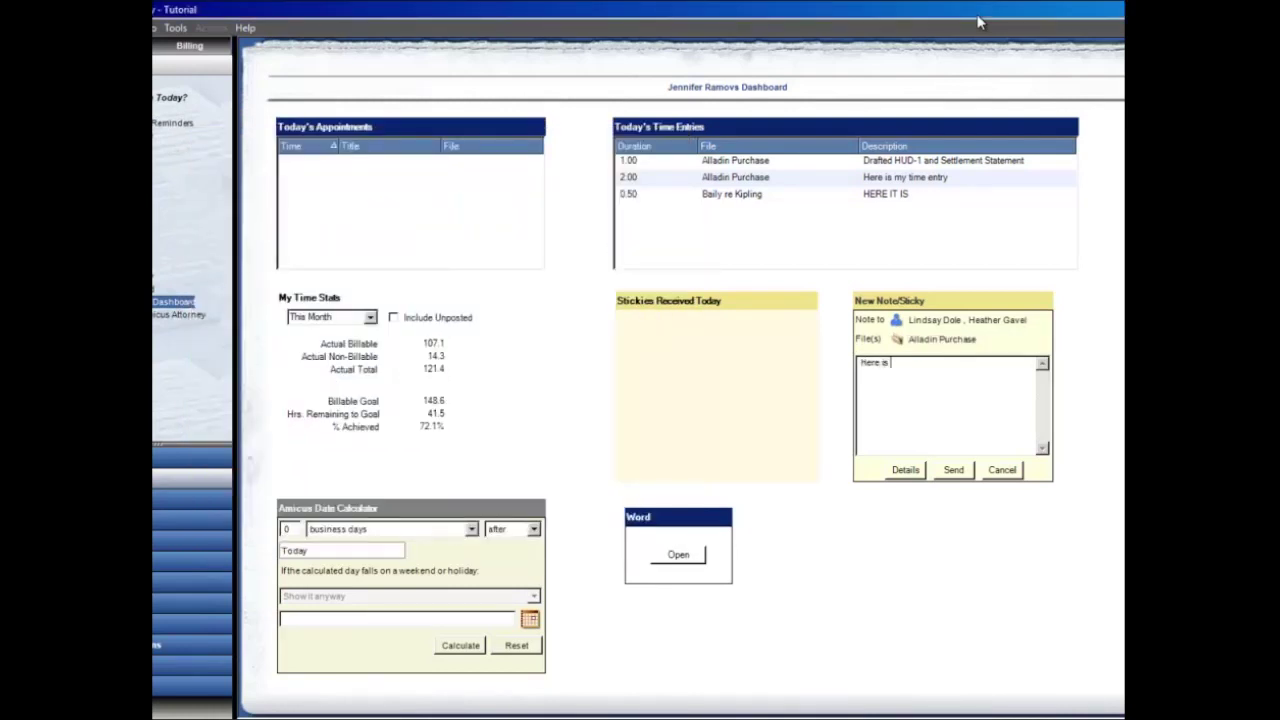
text( my really important sticky)
click(953, 470)
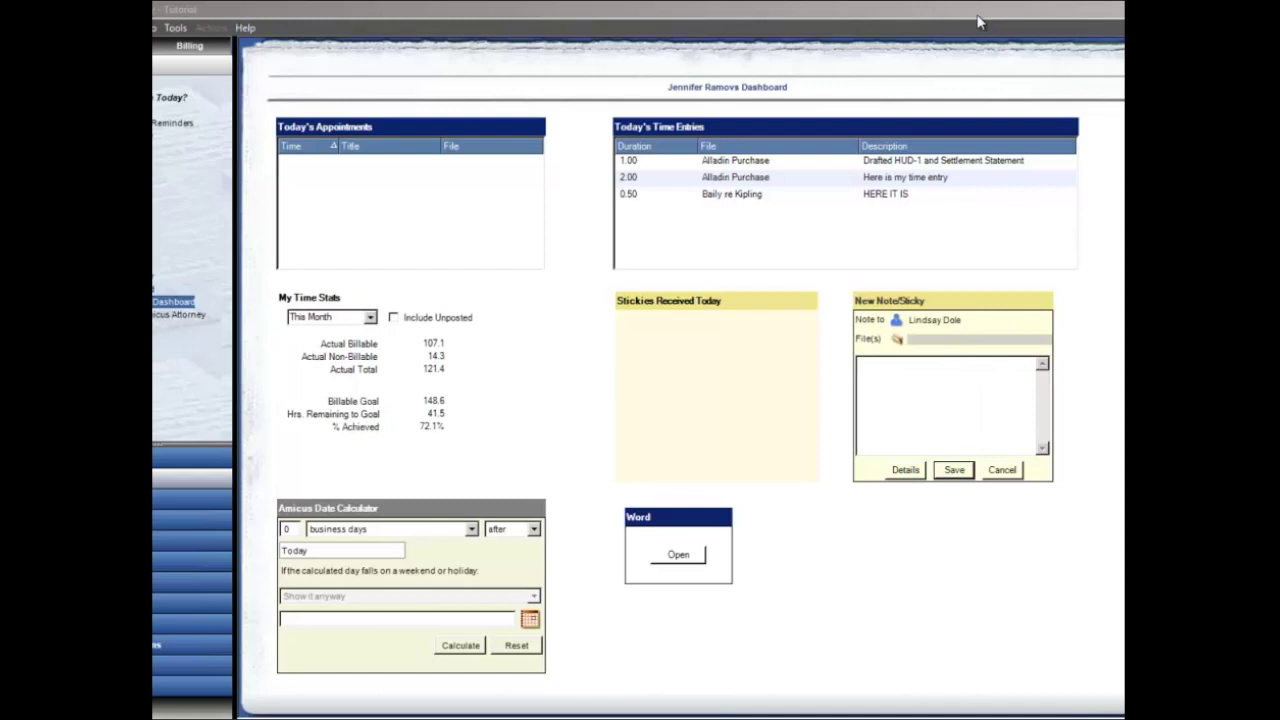
mouse_move(336, 210)
mouse_down()
mouse_move(738, 225)
mouse_move(716, 203)
mouse_up()
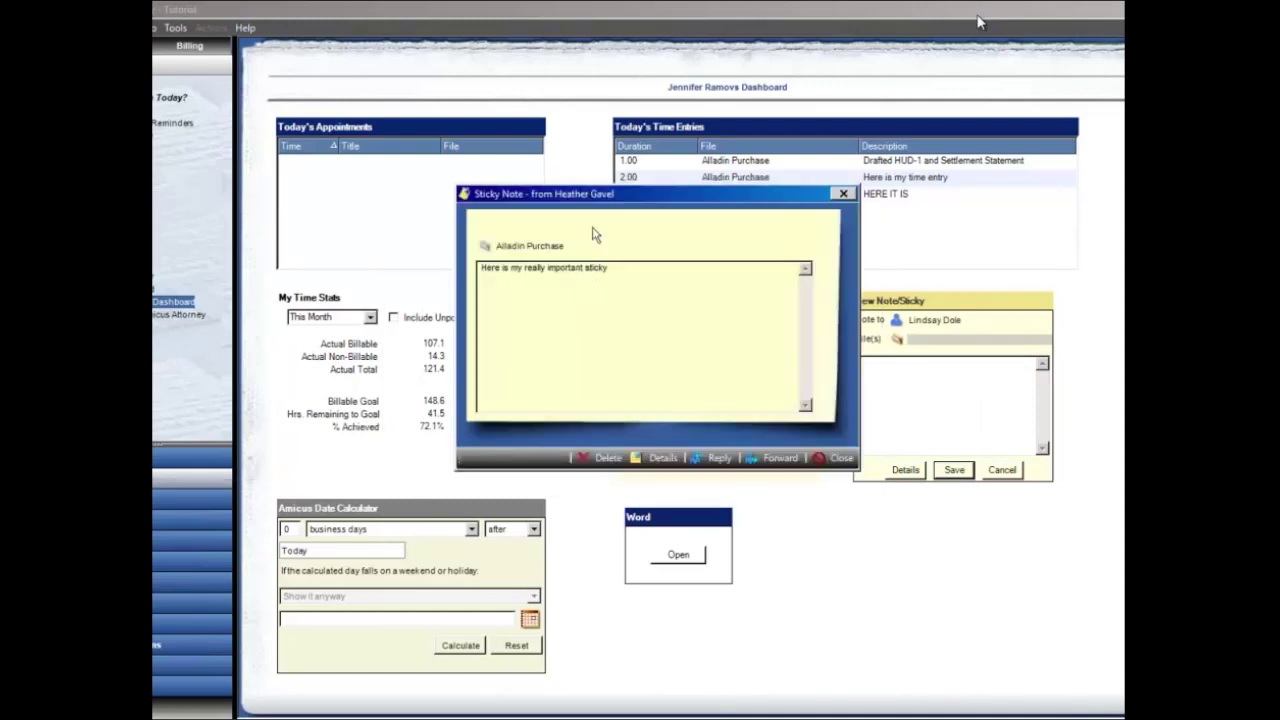
click(838, 459)
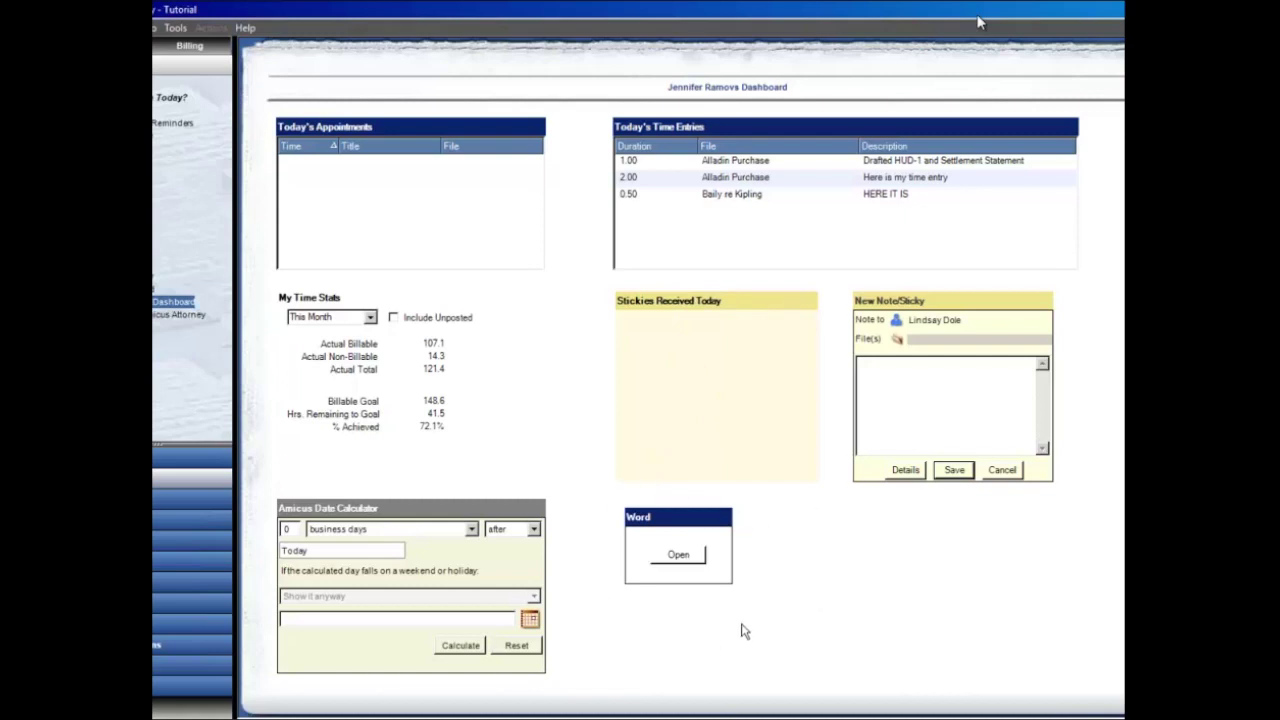
Launch Word from the dashboard's Word section, then minimise it with Alt+Space, N
click(692, 556)
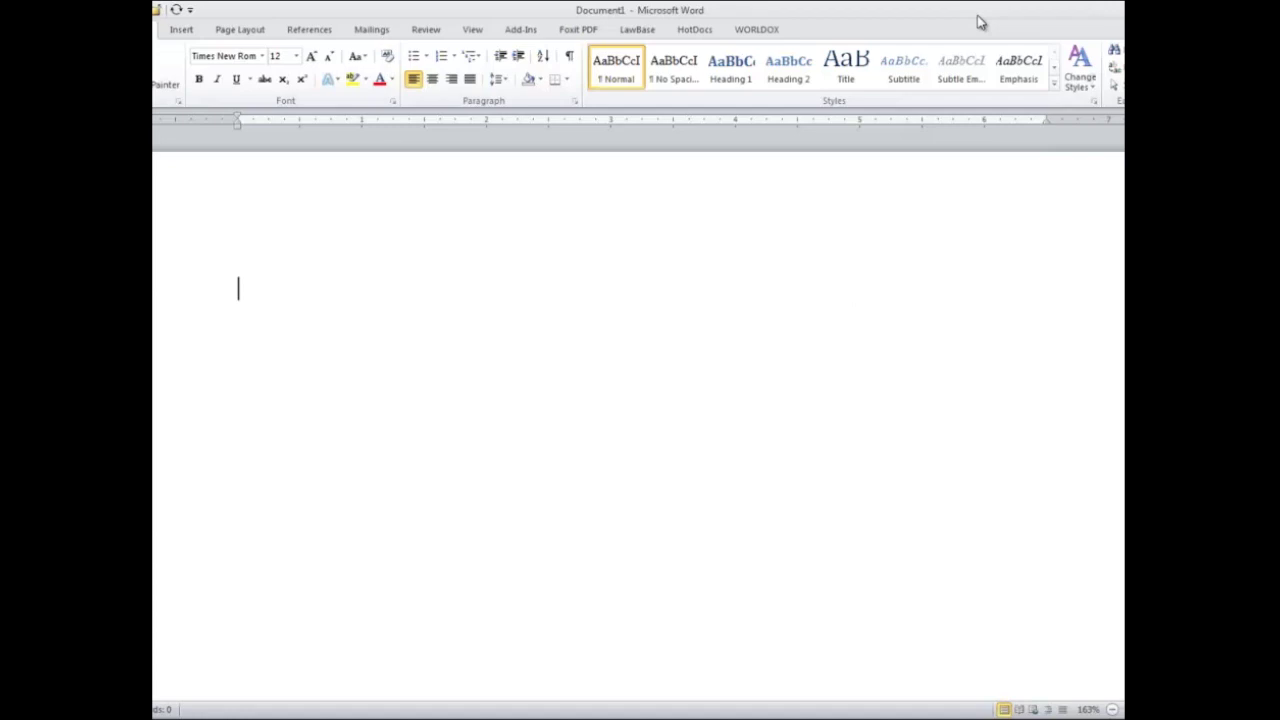
key(alt+space)
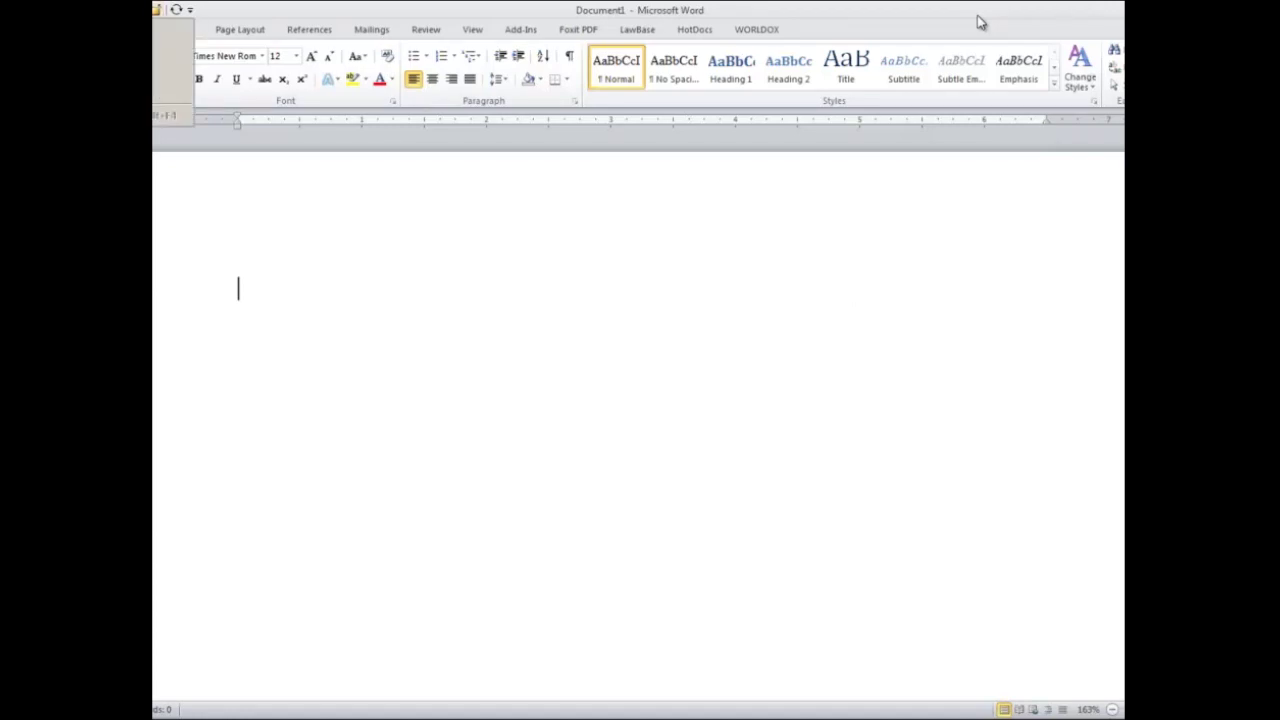
key(n)
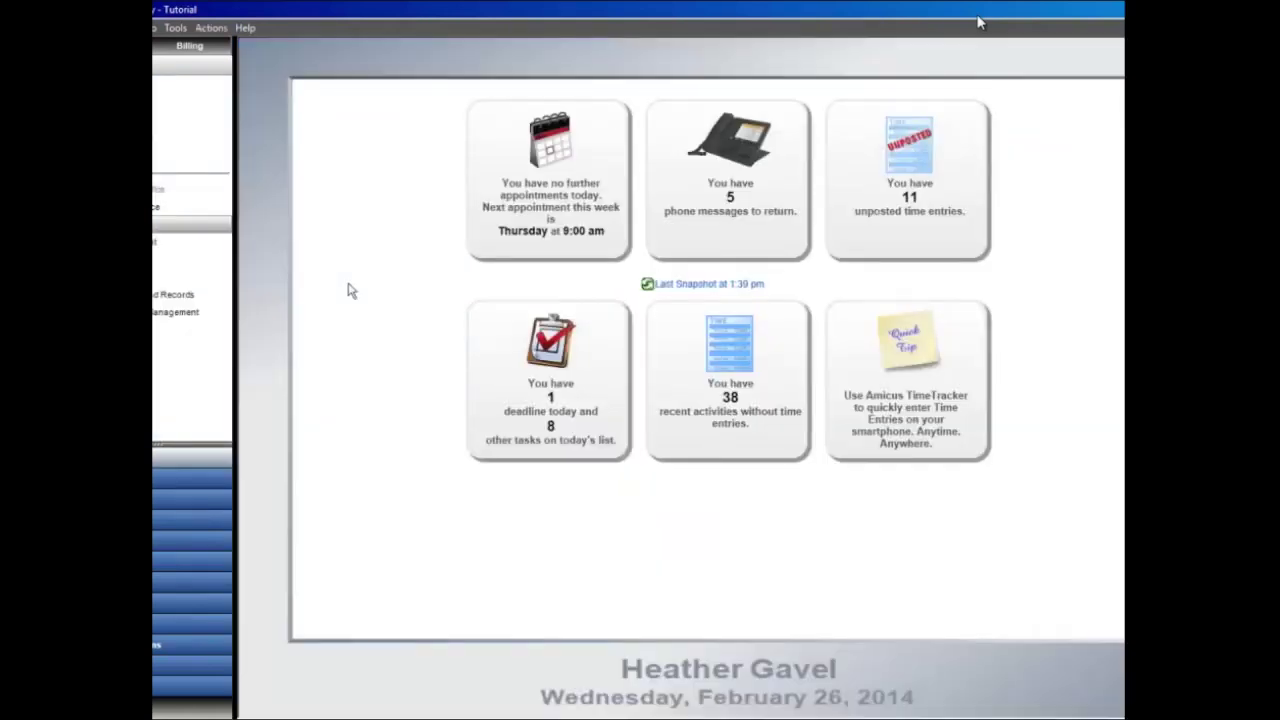
Show the Time statistics with billable hours, goals and percentages for week, month and year
click(172, 602)
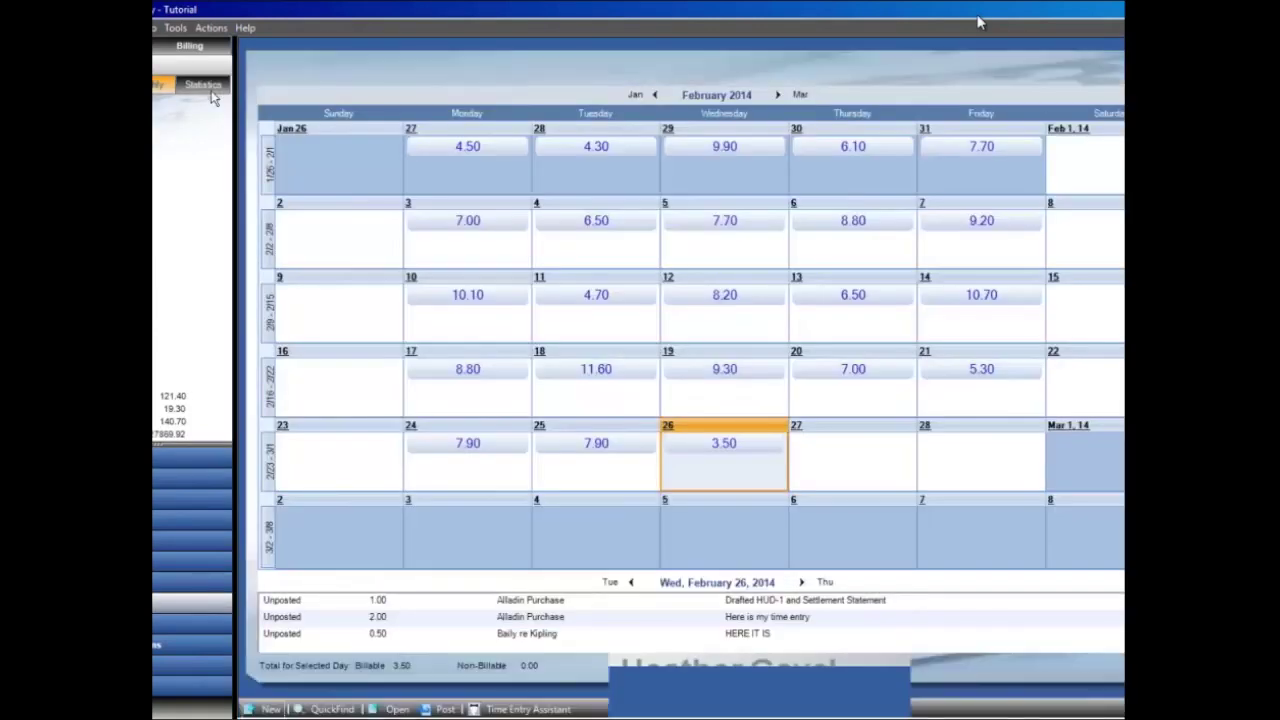
click(208, 88)
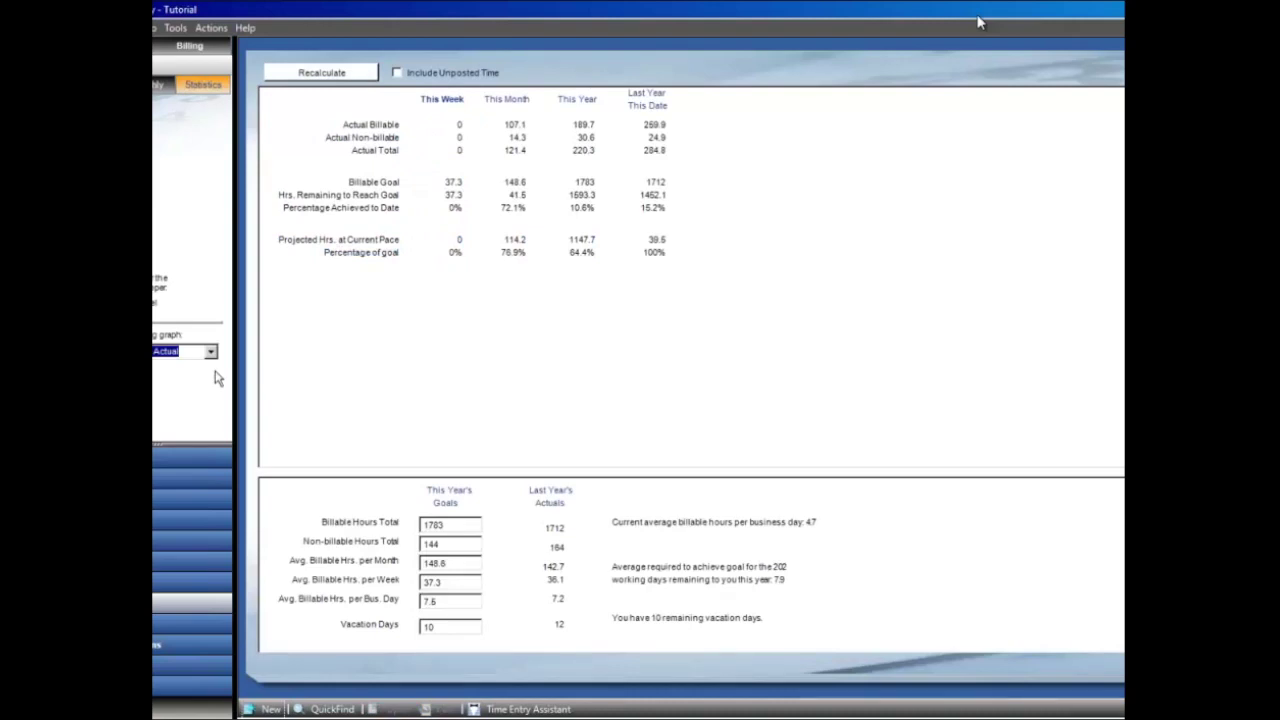
Switch back to the Dailies dashboard, now listing one sticky received today
click(192, 479)
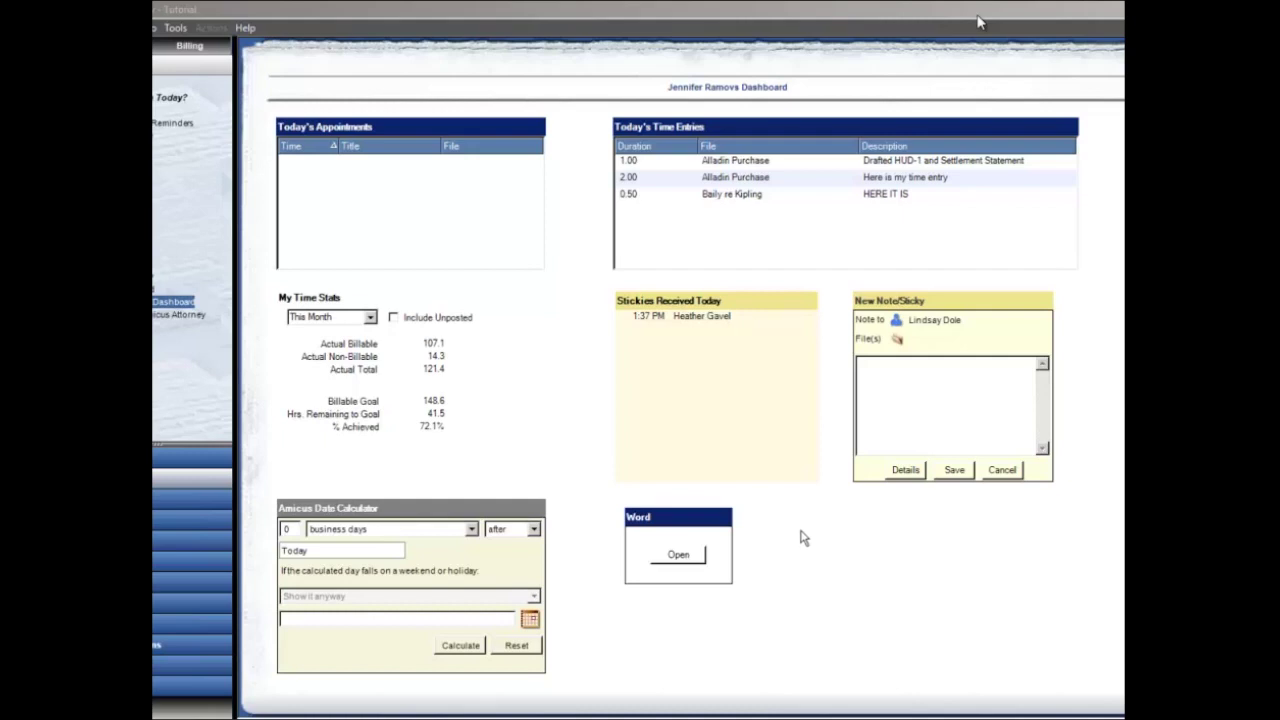
click(154, 262)
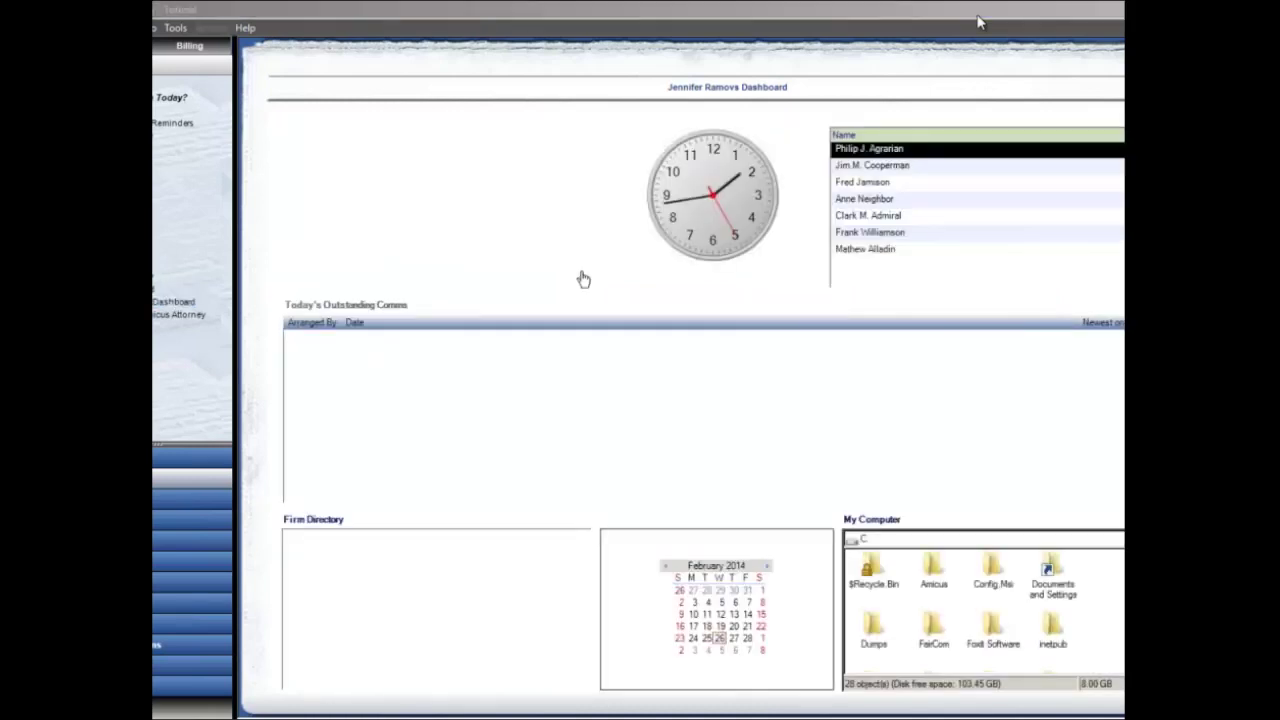
click(338, 582)
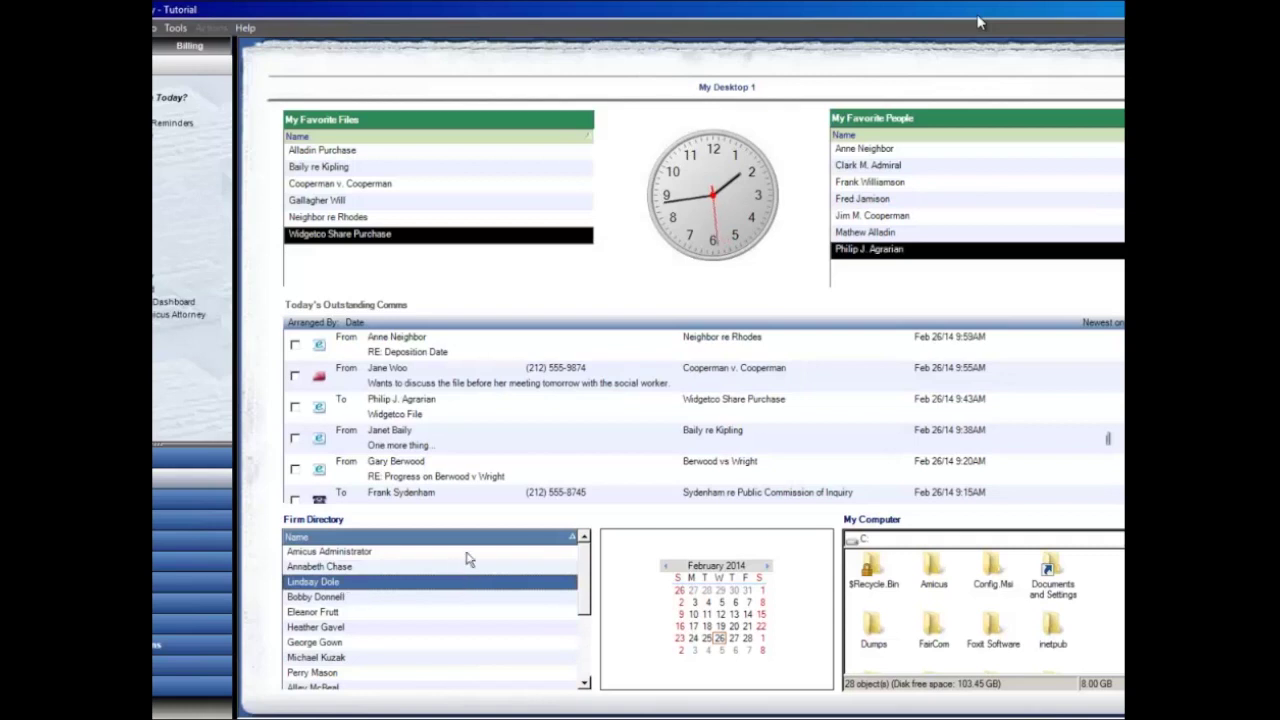
double_click(463, 582)
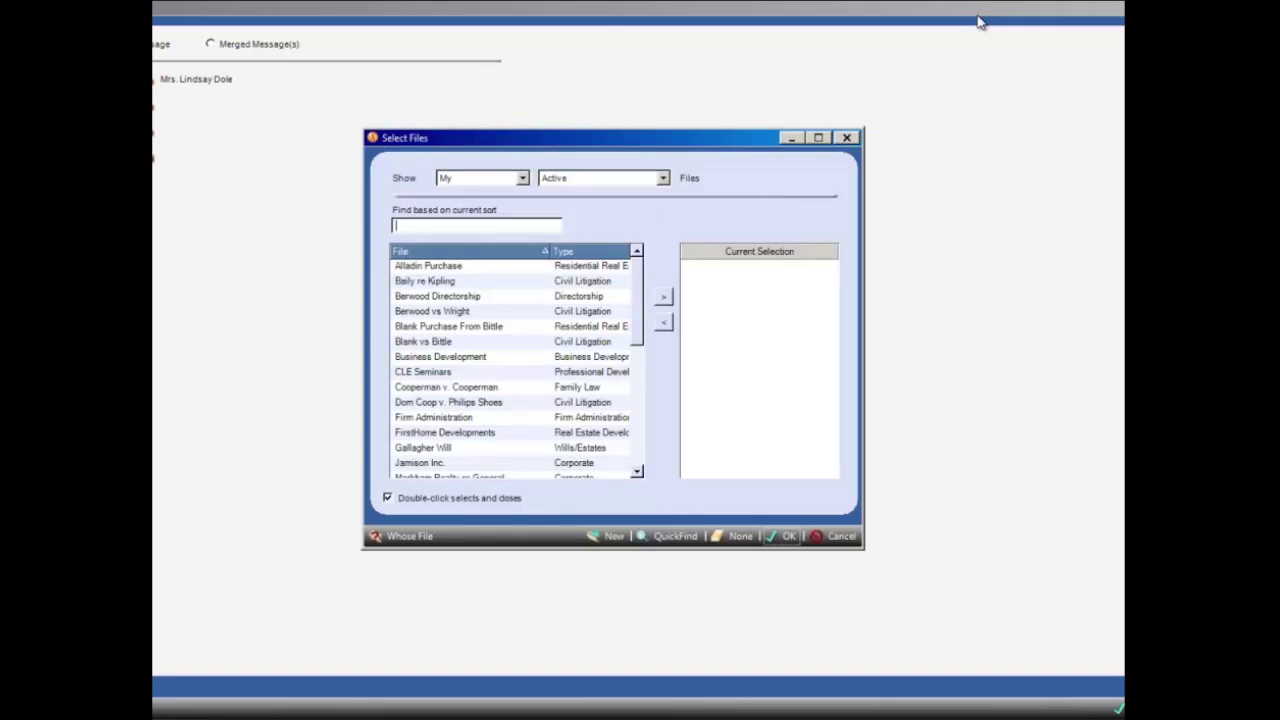
click(840, 536)
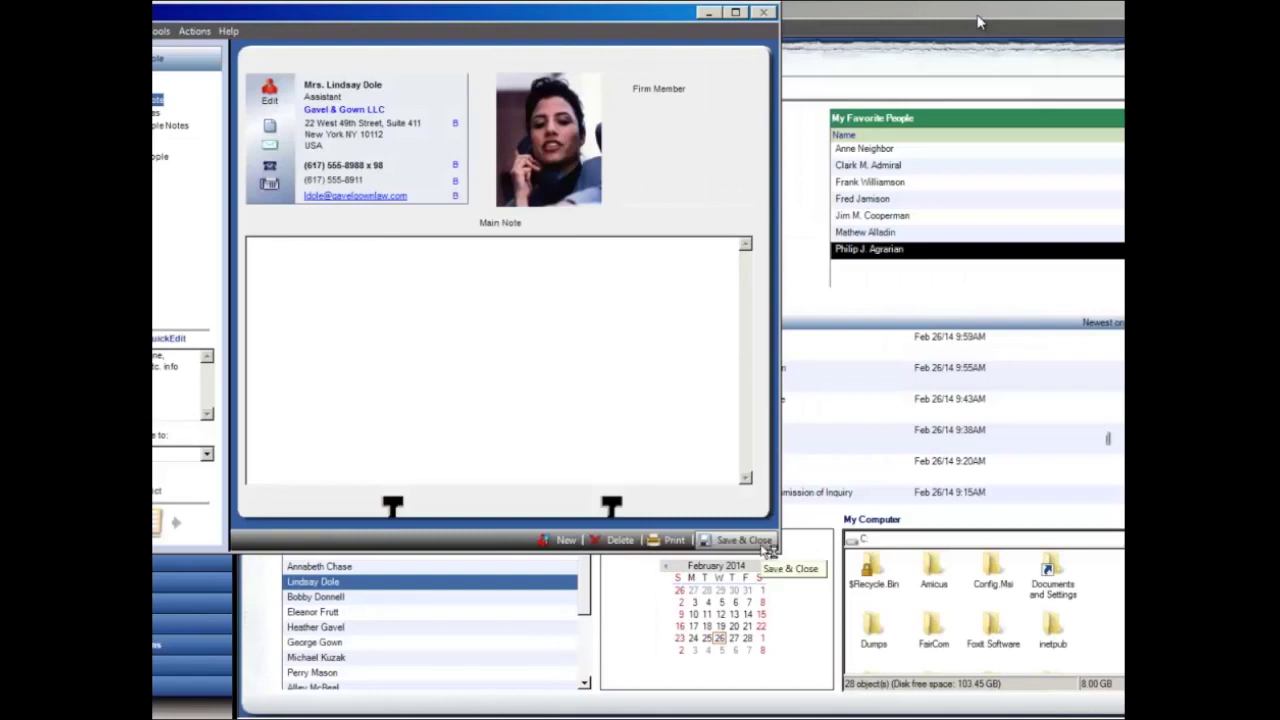
click(744, 540)
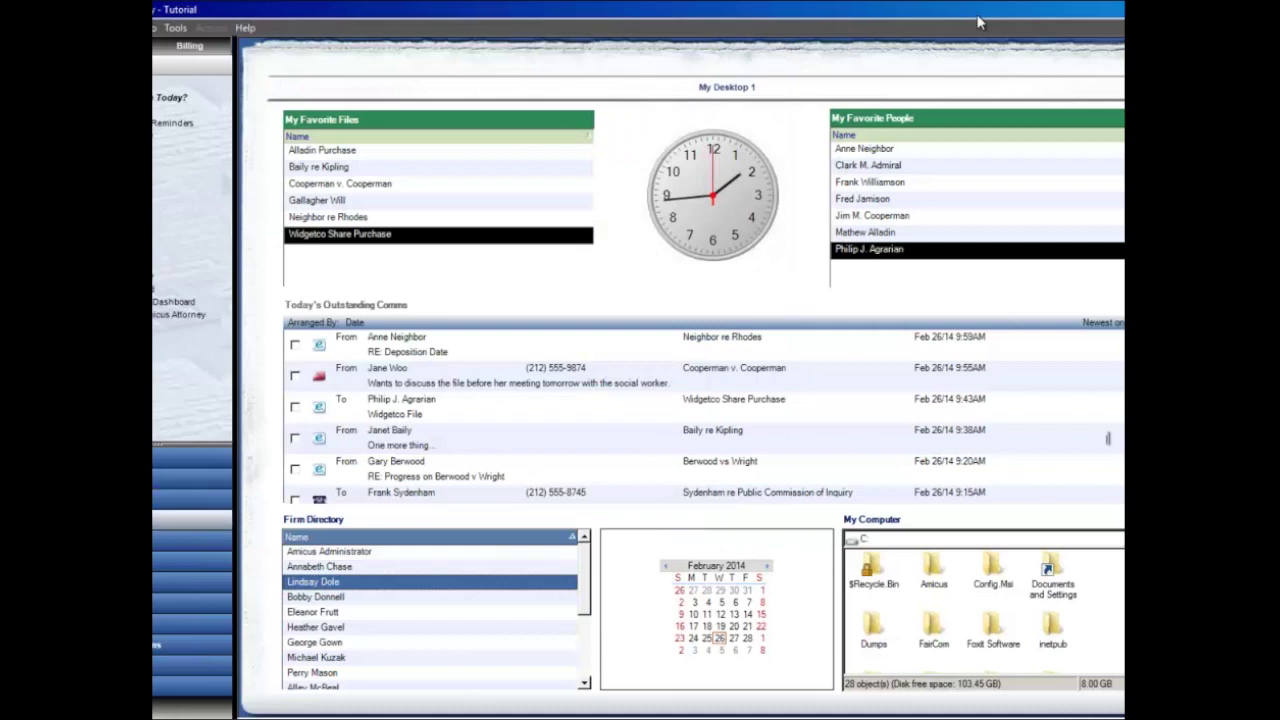
Open the Alladin Purchase file from the files list and show all its notes
click(160, 515)
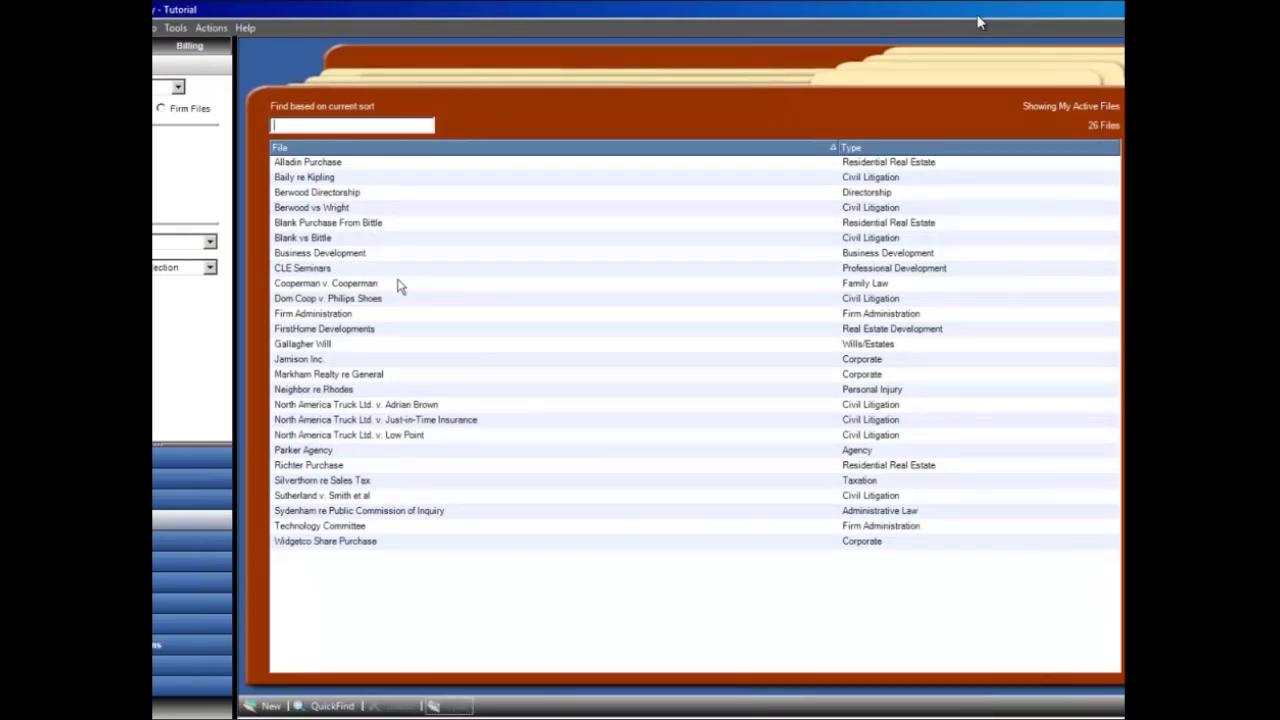
click(340, 163)
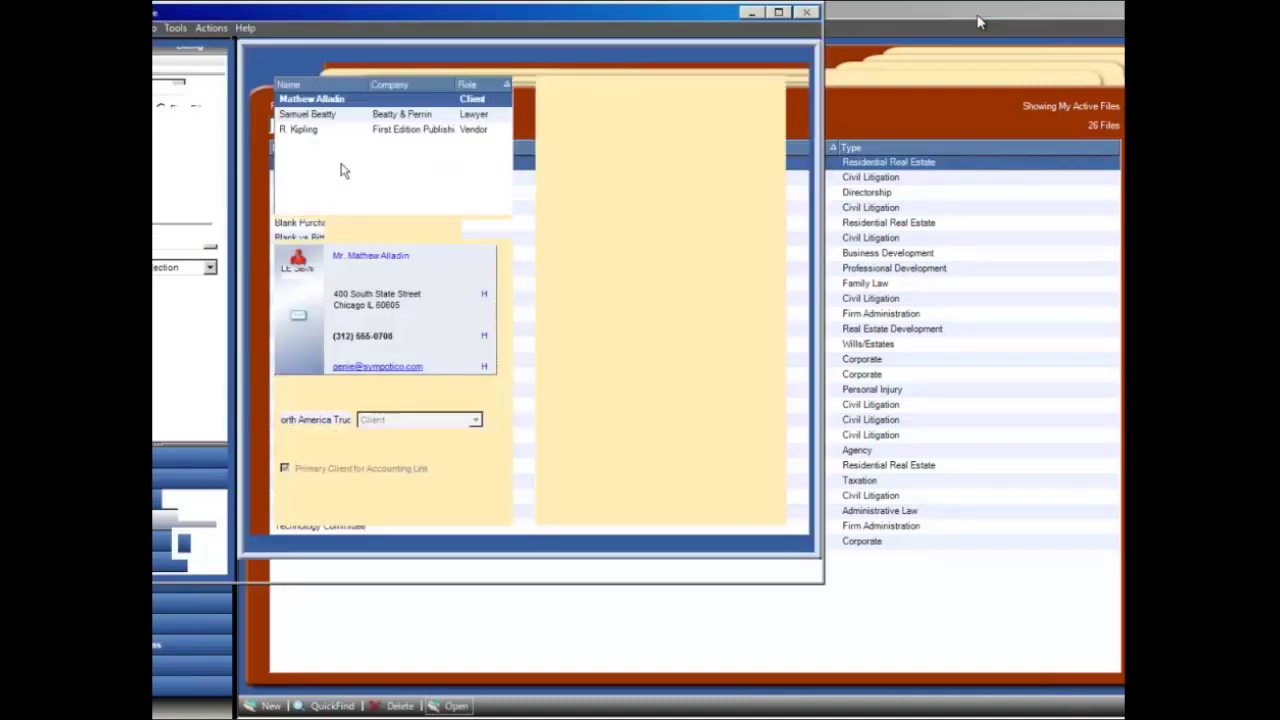
click(672, 93)
mouse_move(712, 133)
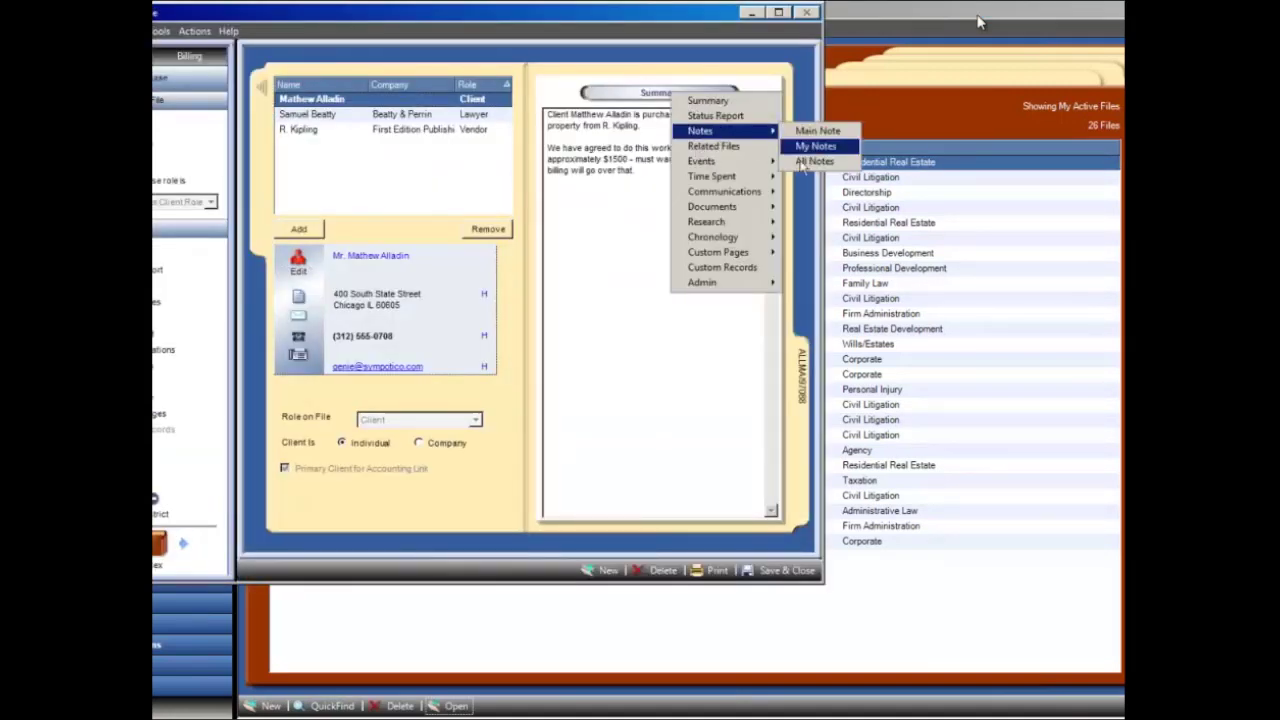
click(815, 162)
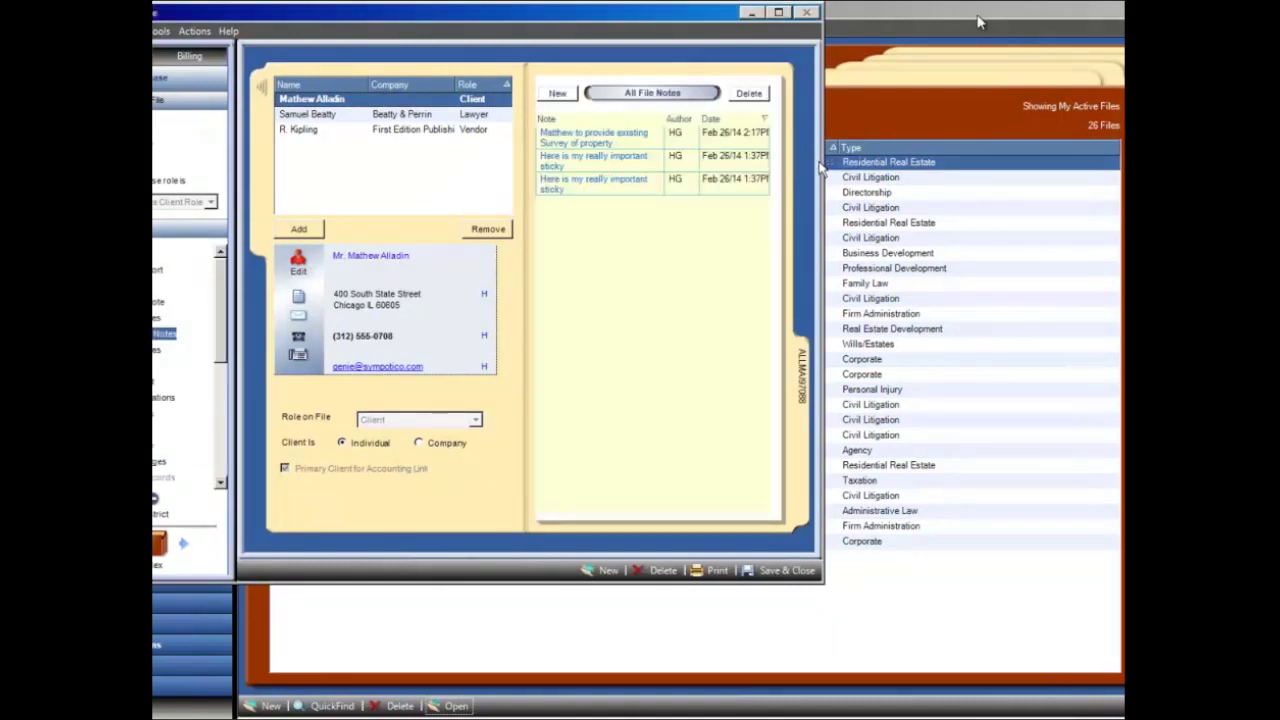
Show all e-mails for the file, shift its window right, then save and close it
click(658, 95)
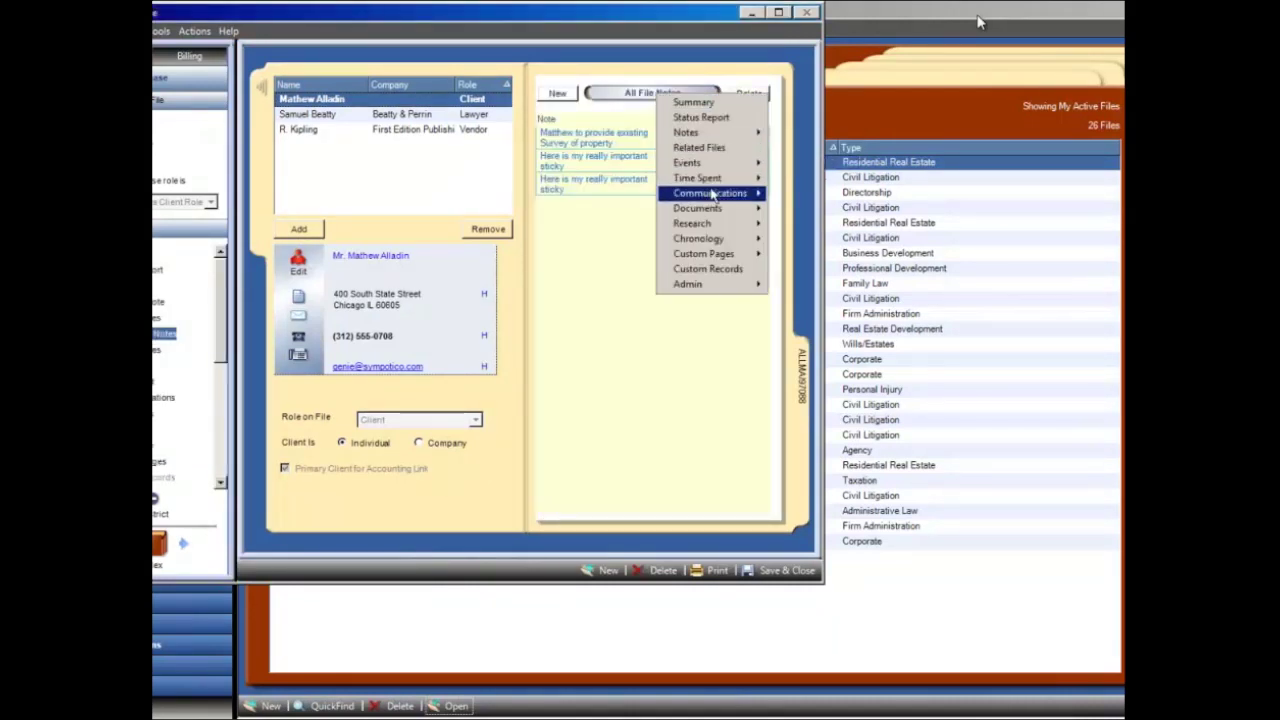
mouse_move(717, 197)
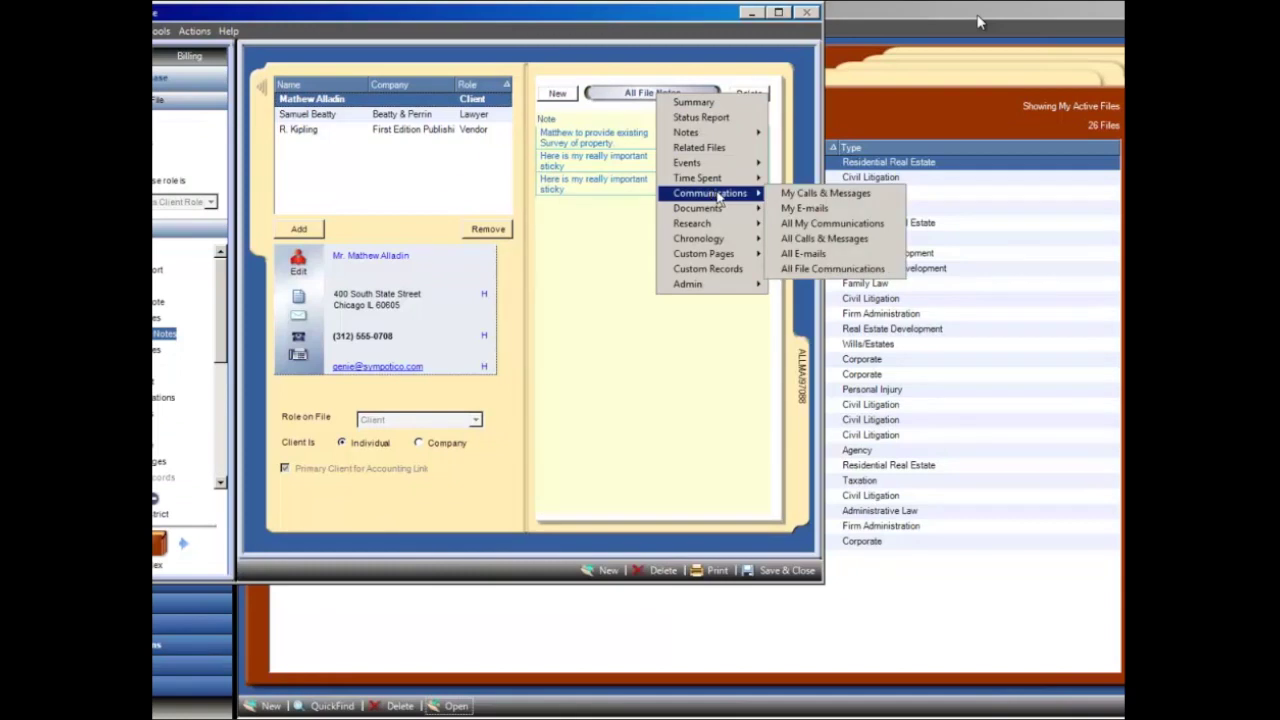
click(805, 254)
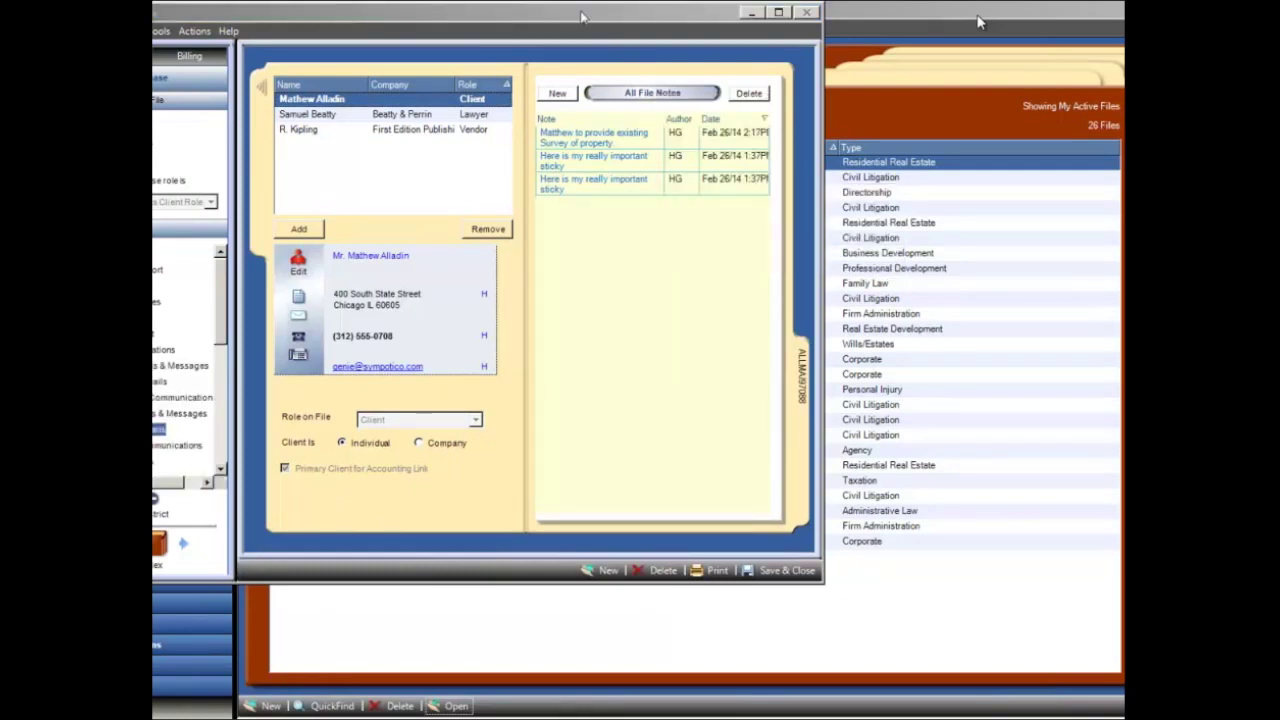
drag(583, 16, 698, 52)
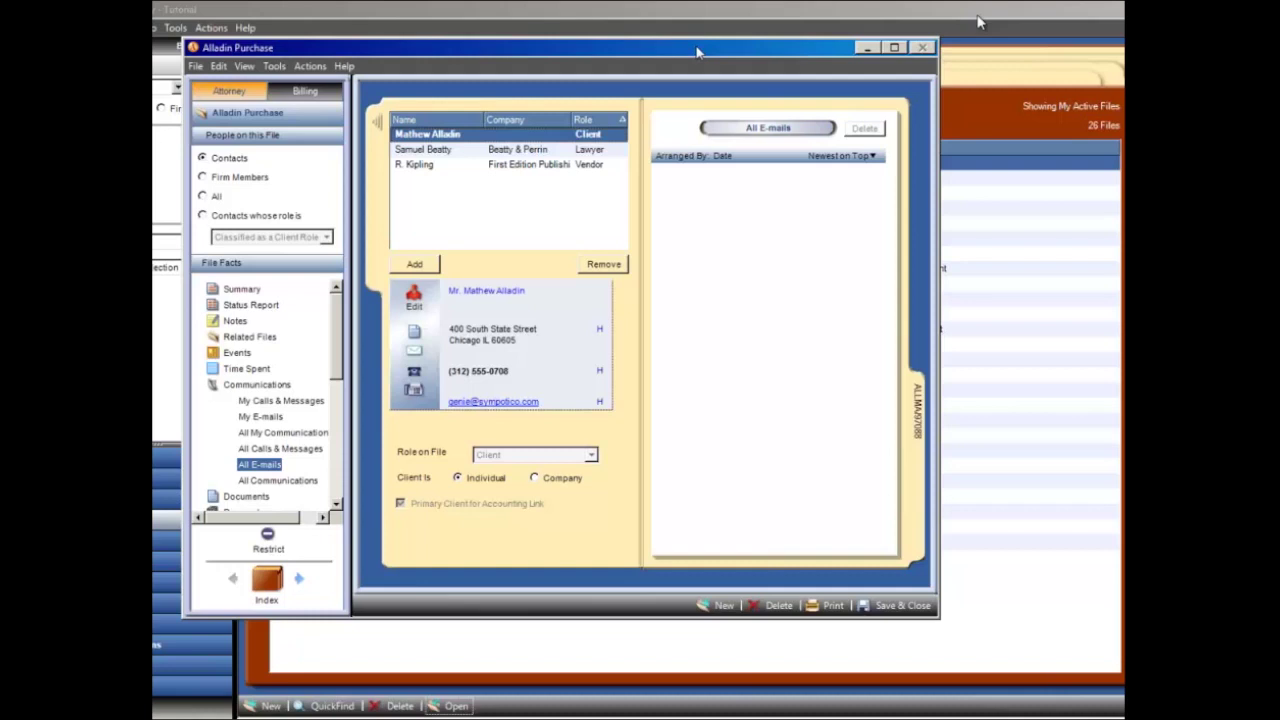
drag(697, 52, 740, 53)
click(927, 608)
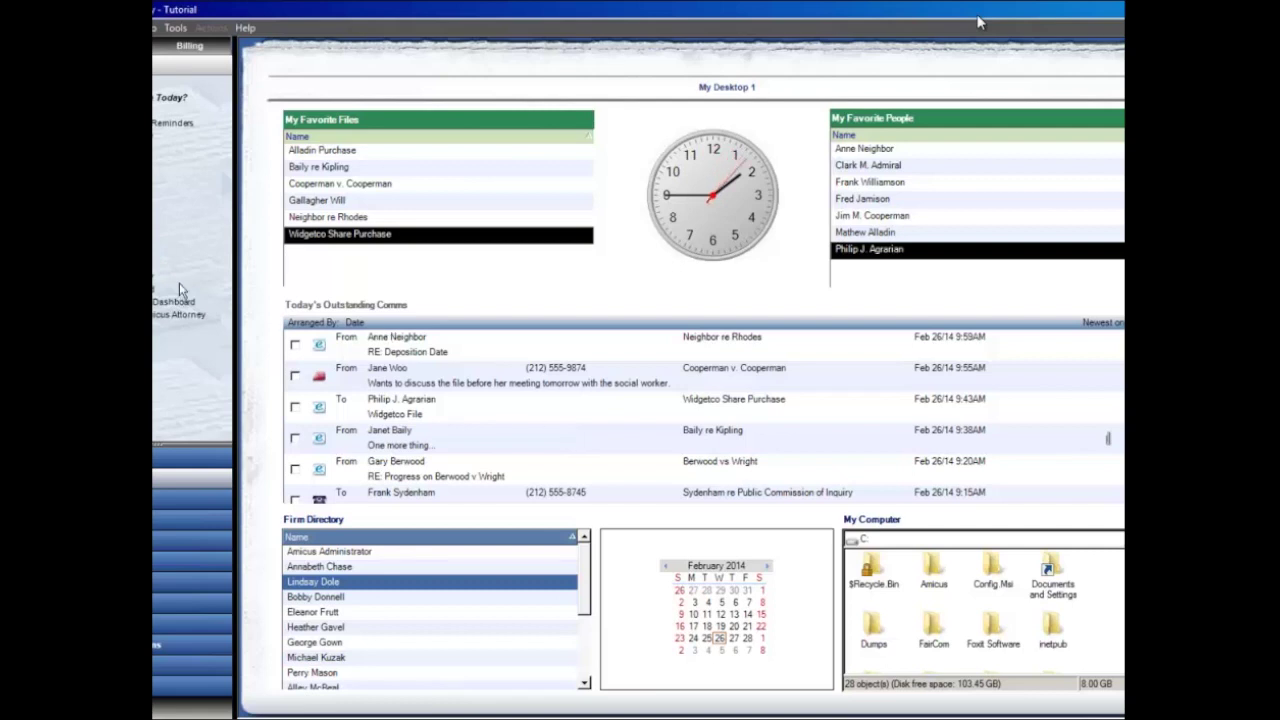
Leave the file list and return to the dashboard
click(226, 303)
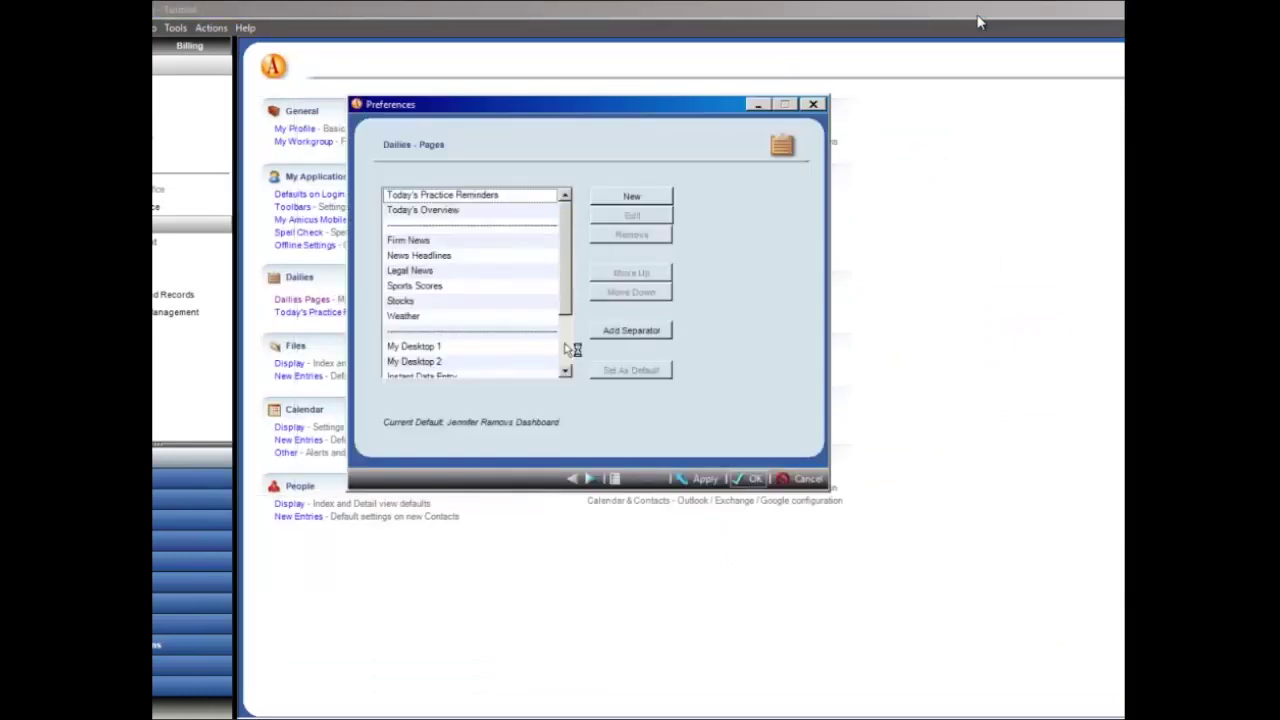
Select the custom dashboard page in Dailies Pages and open it for editing
scroll(446, 356, down, 1)
click(486, 362)
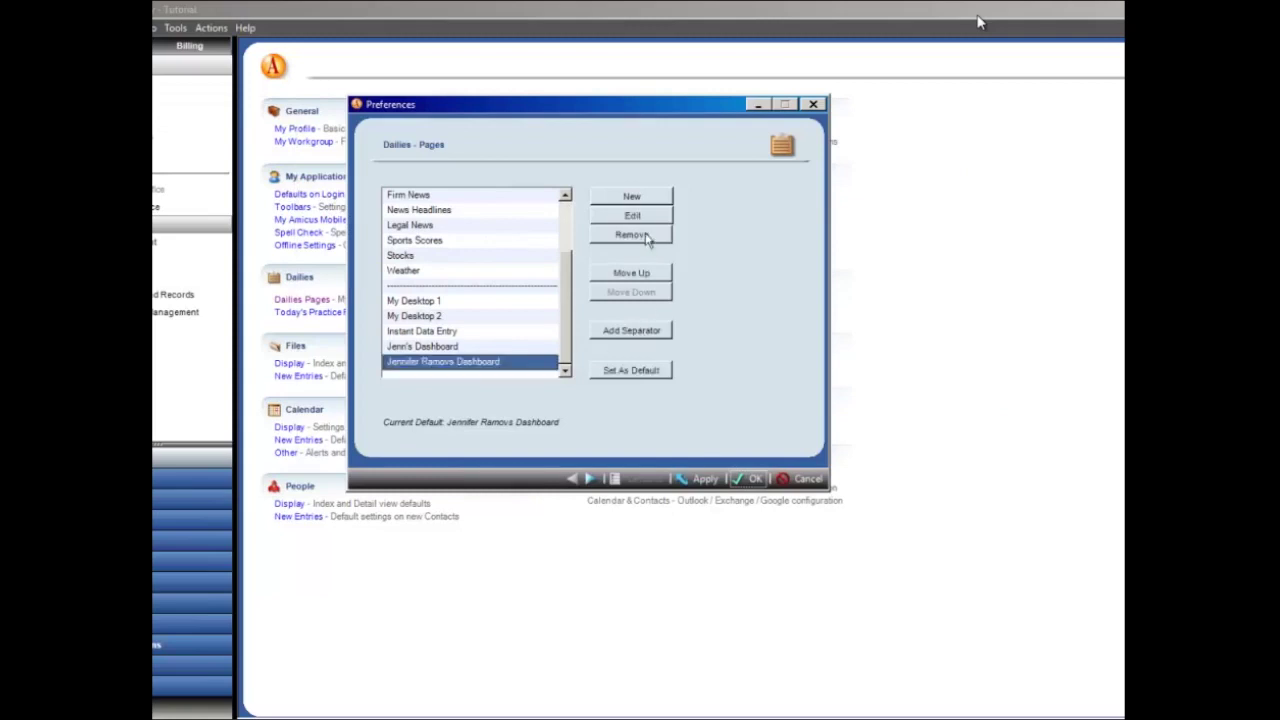
click(640, 217)
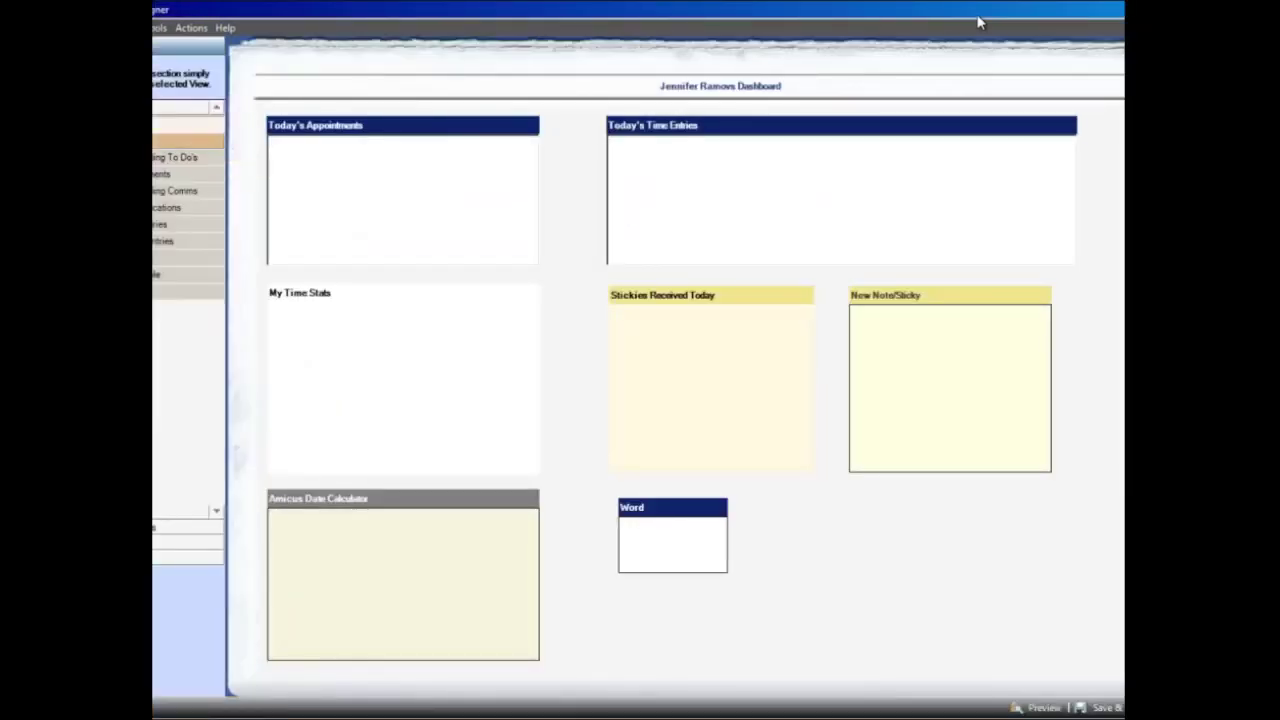
Inspect the Today's Appointments section properties, keeping List as its view type
click(366, 178)
right_click(366, 178)
click(437, 163)
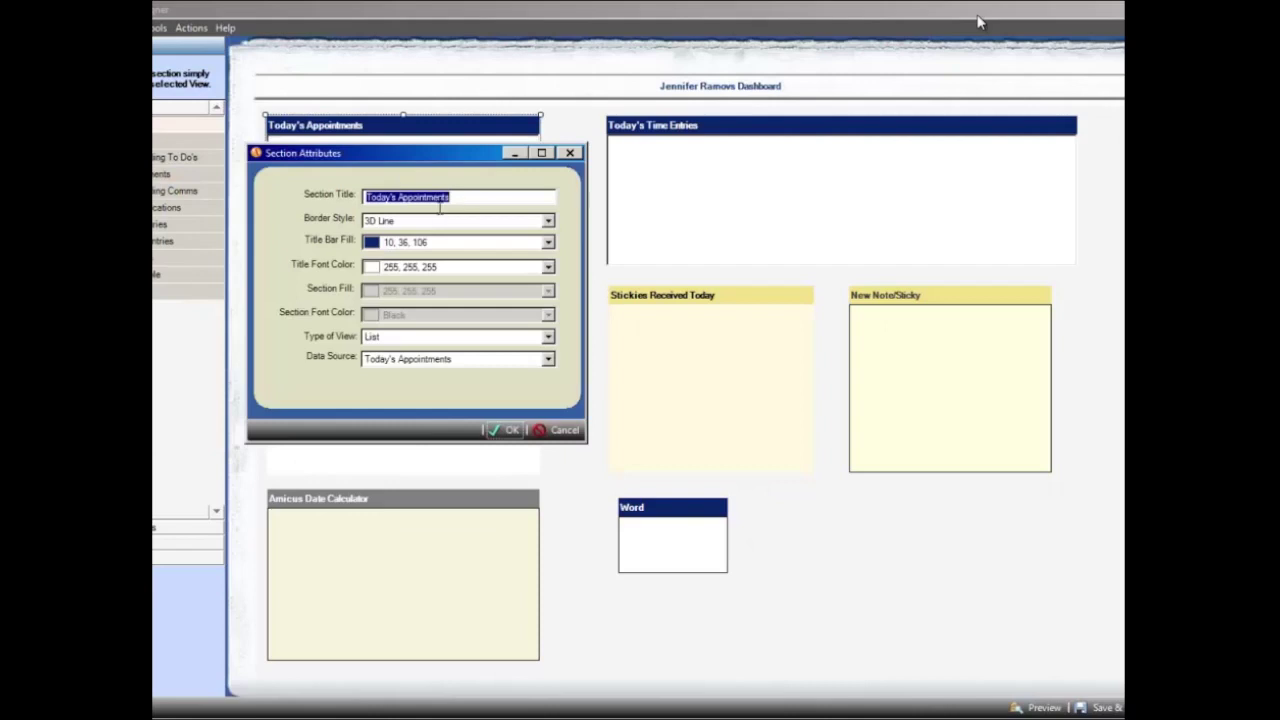
click(548, 336)
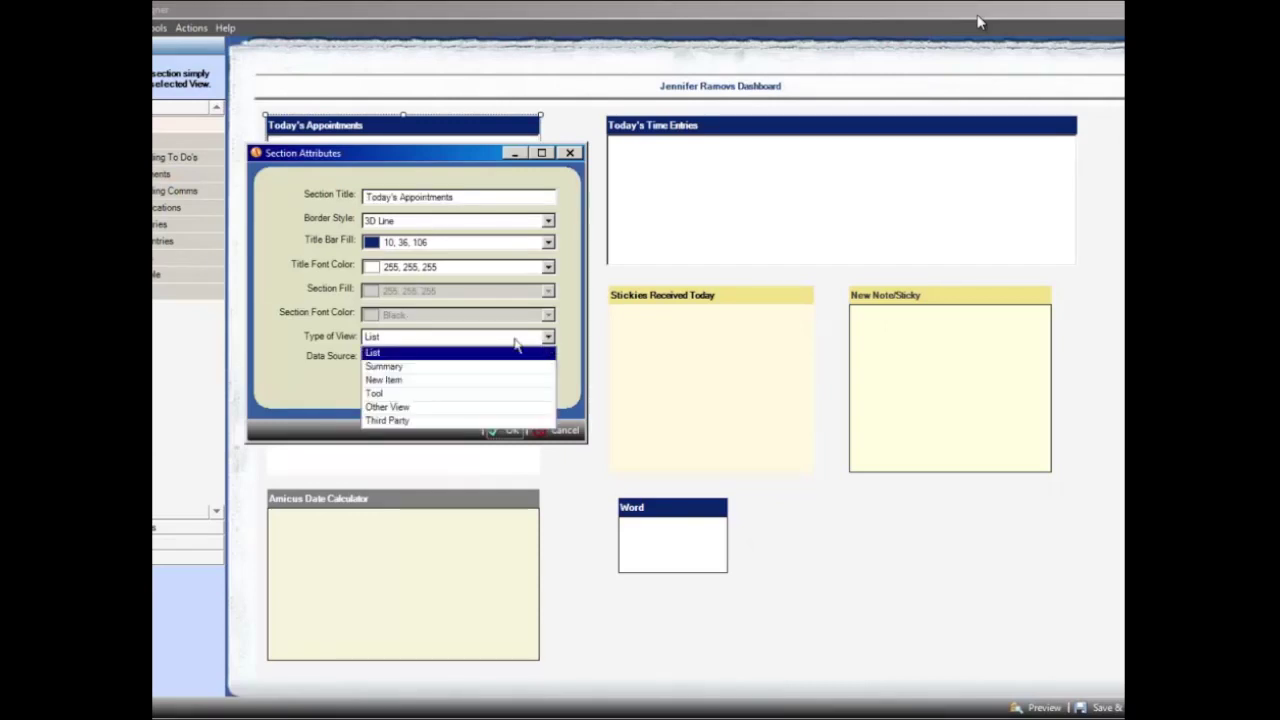
click(393, 352)
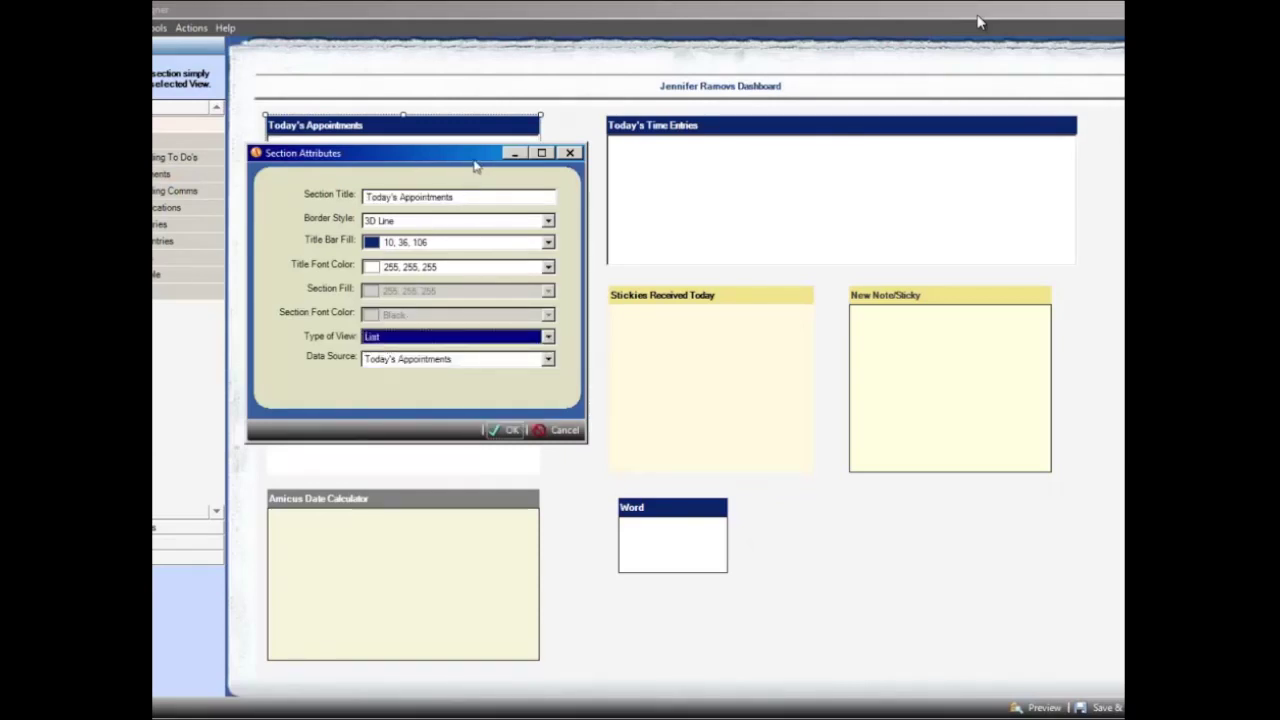
Close the properties unchanged and pick Windows Explorer from the next section group
drag(497, 160, 501, 158)
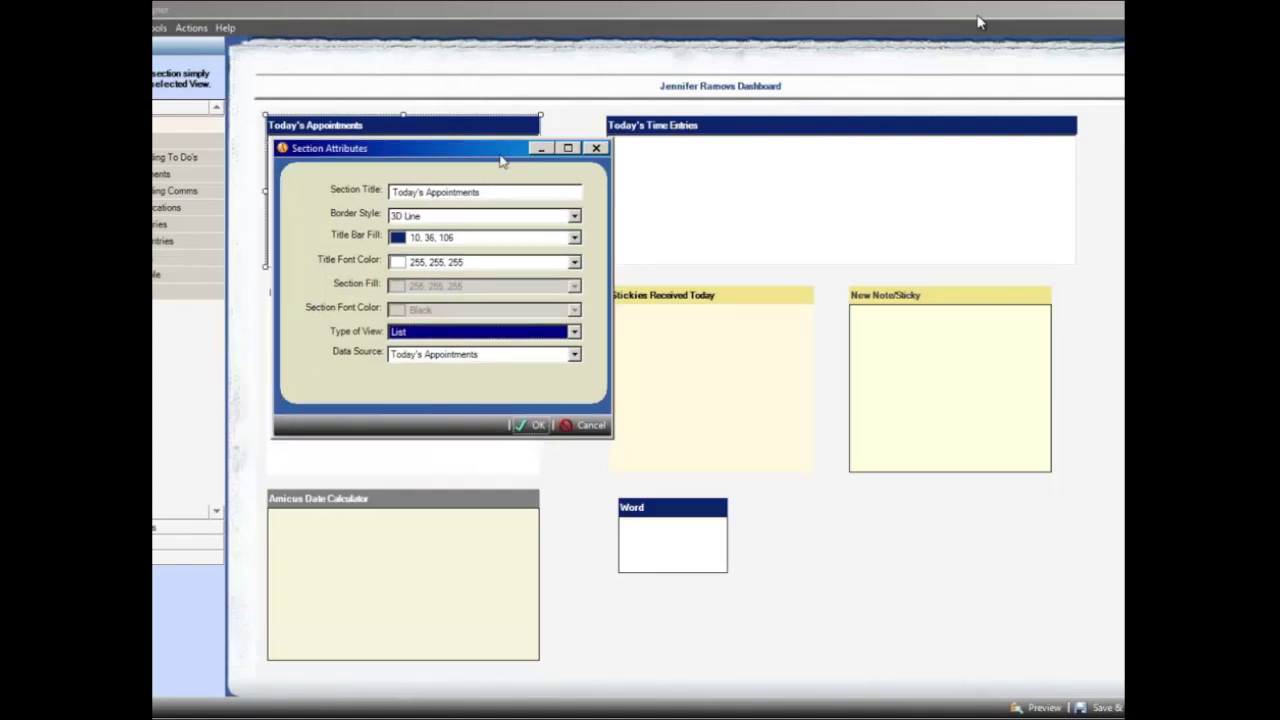
click(598, 427)
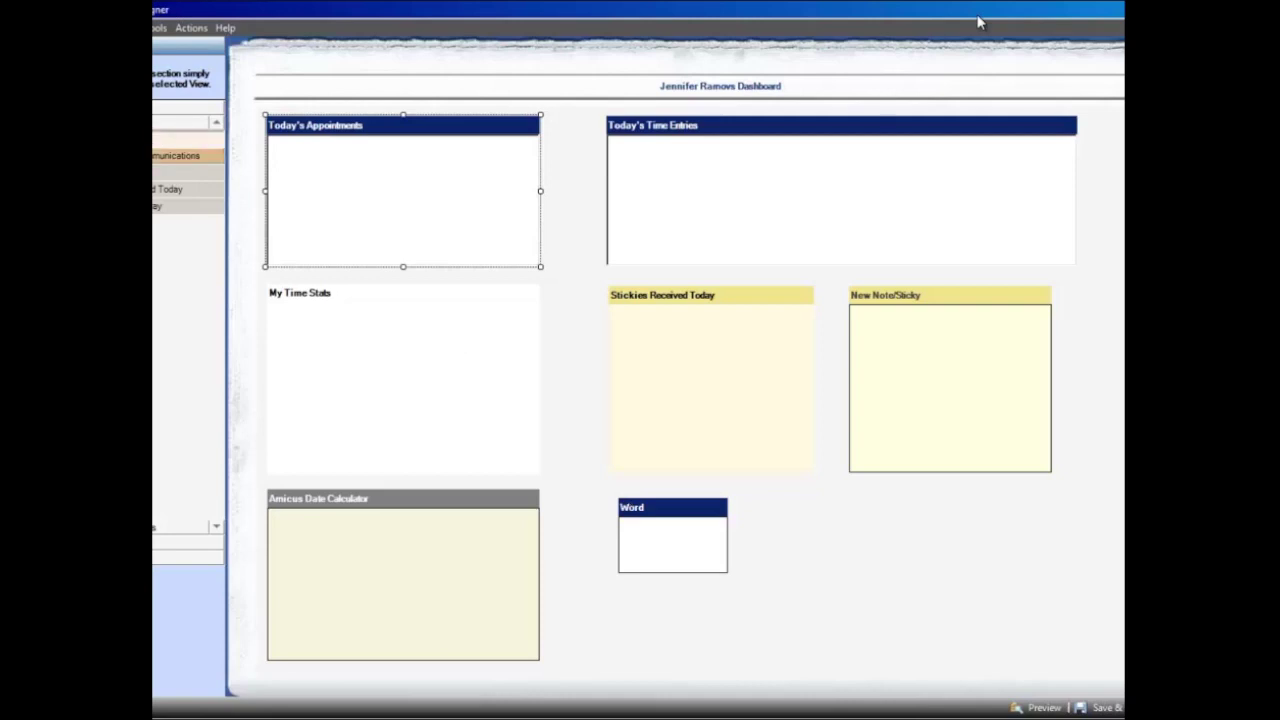
click(158, 542)
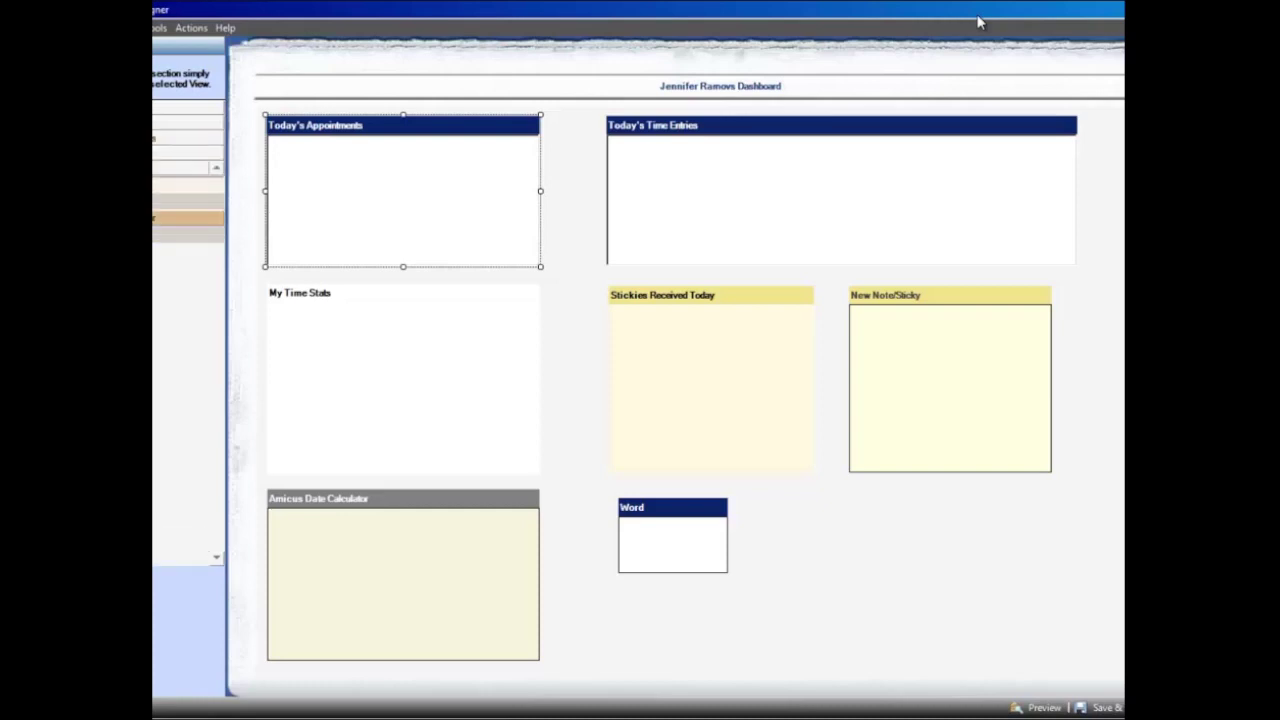
click(156, 218)
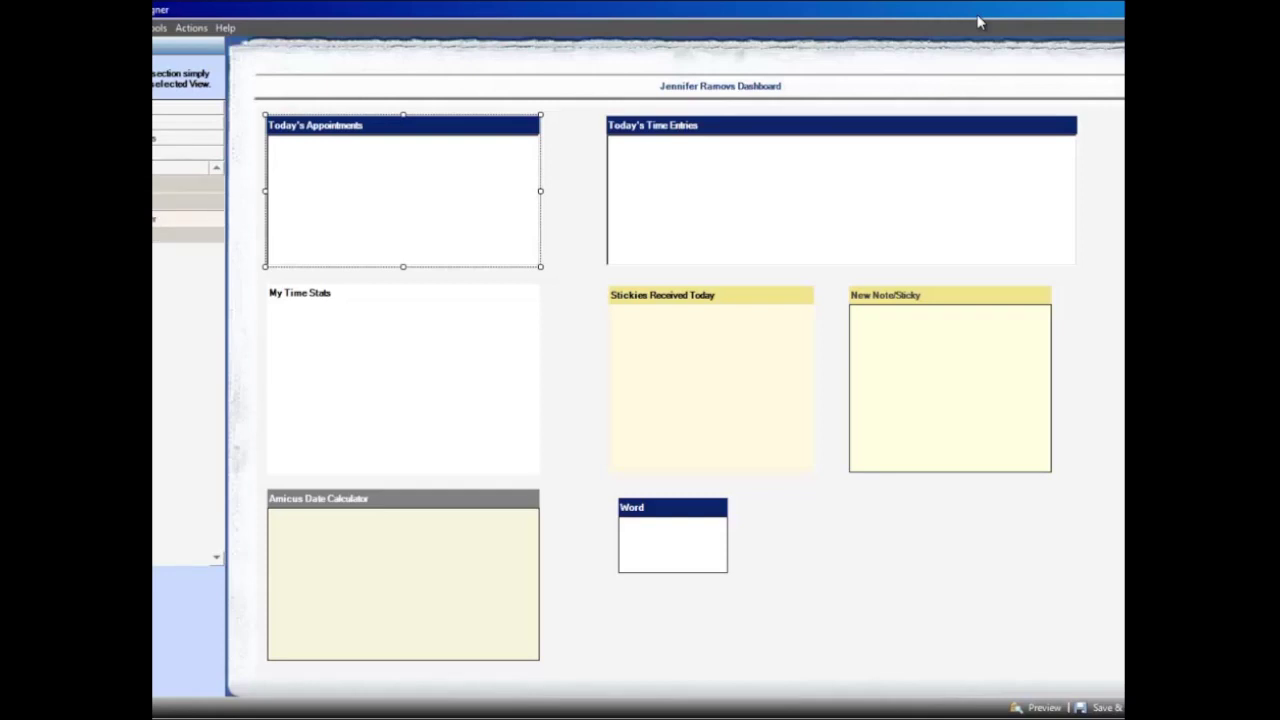
Drop a new section at the lower right and try the Desktop folder, which can't be used
click(831, 528)
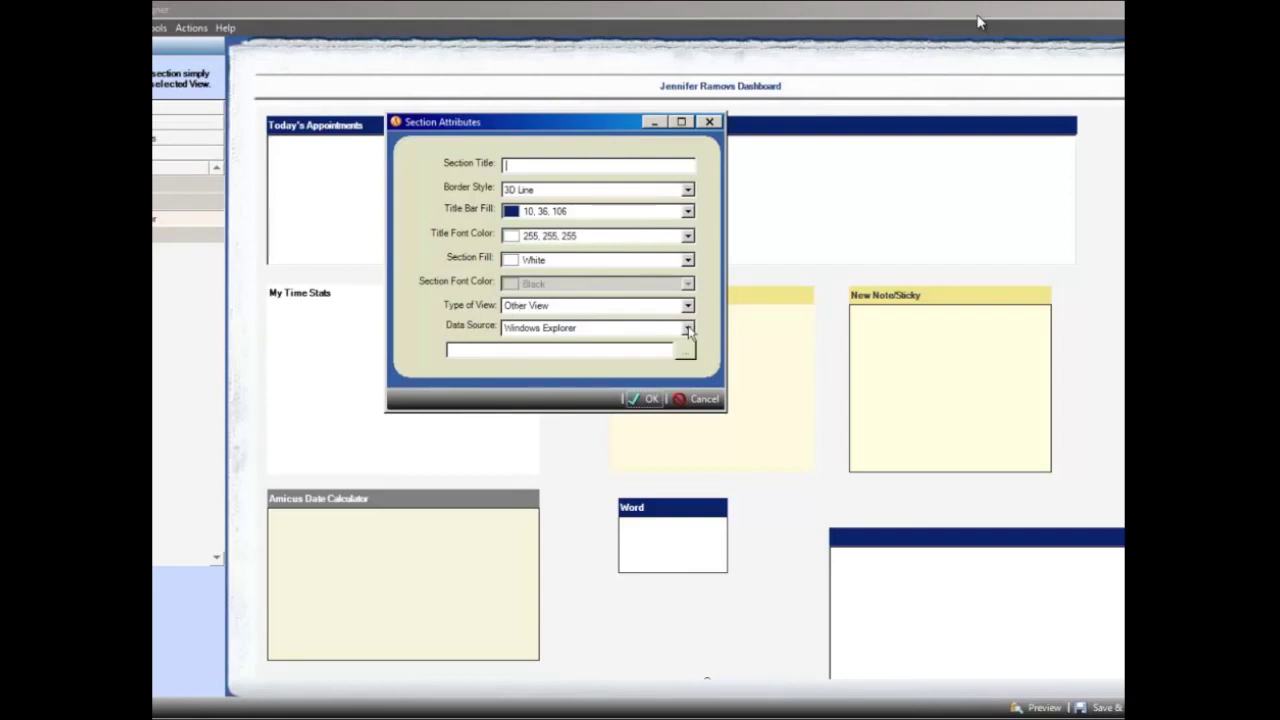
click(686, 349)
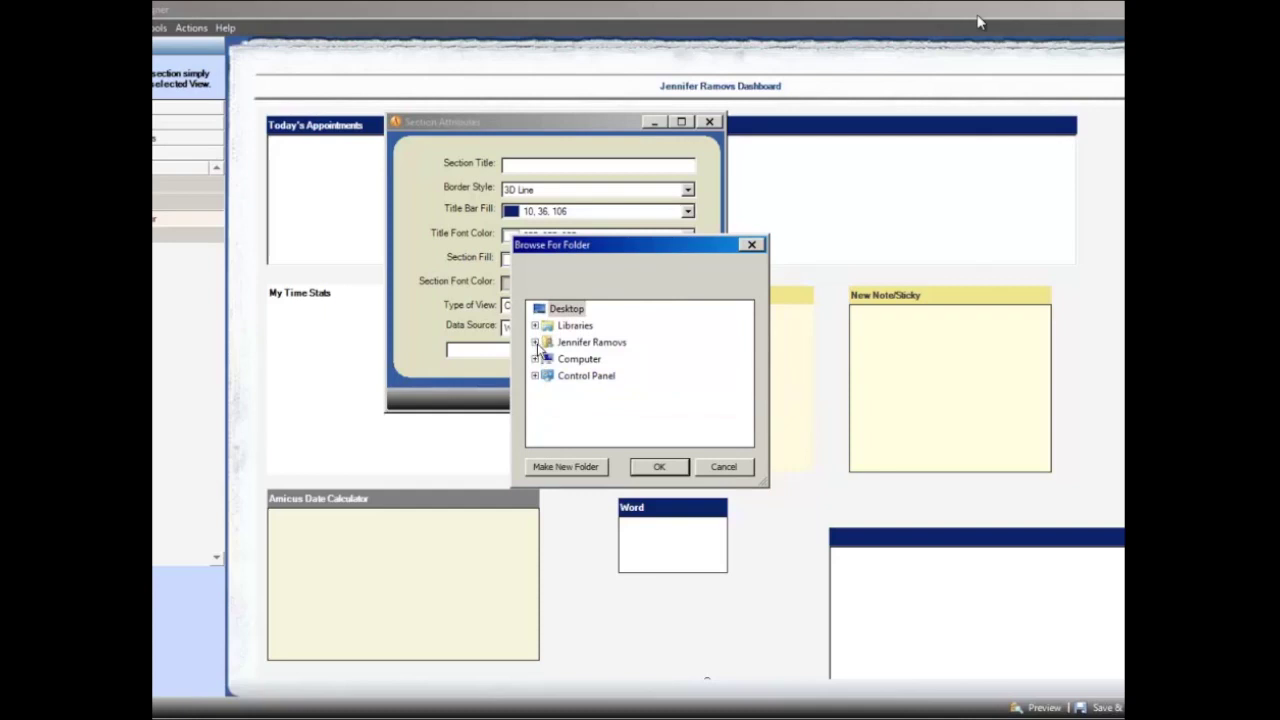
click(594, 342)
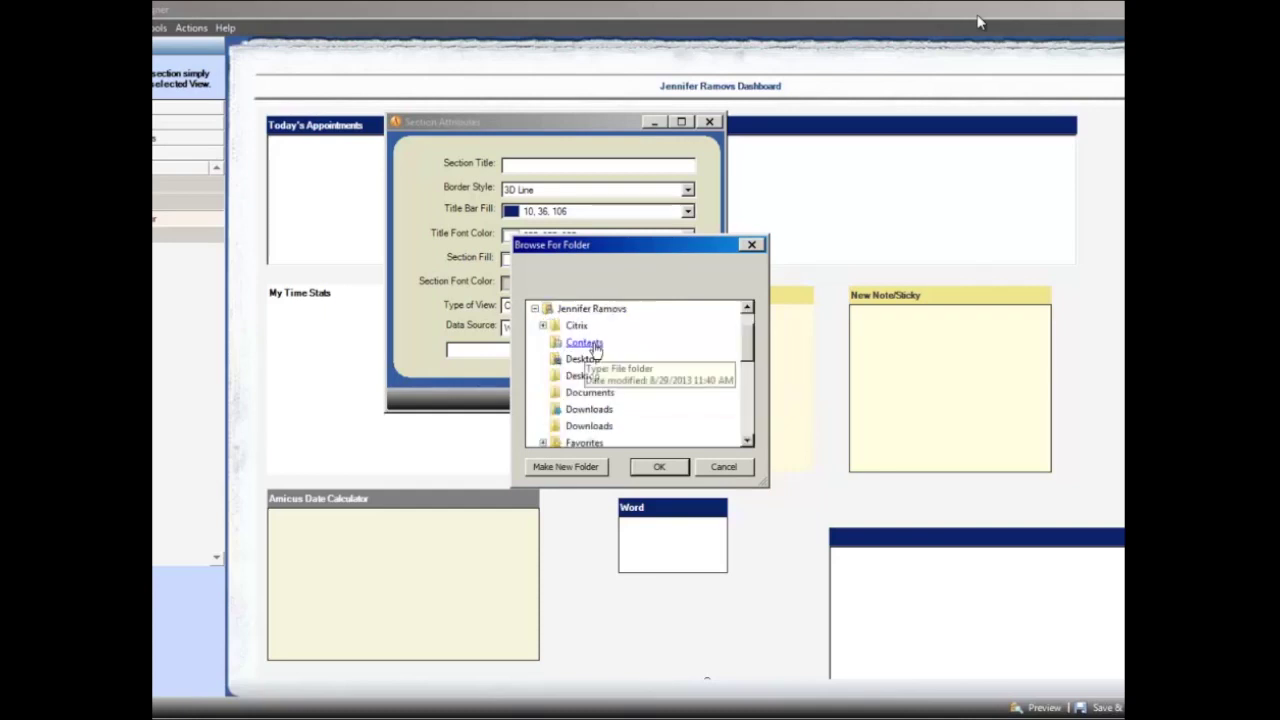
click(583, 375)
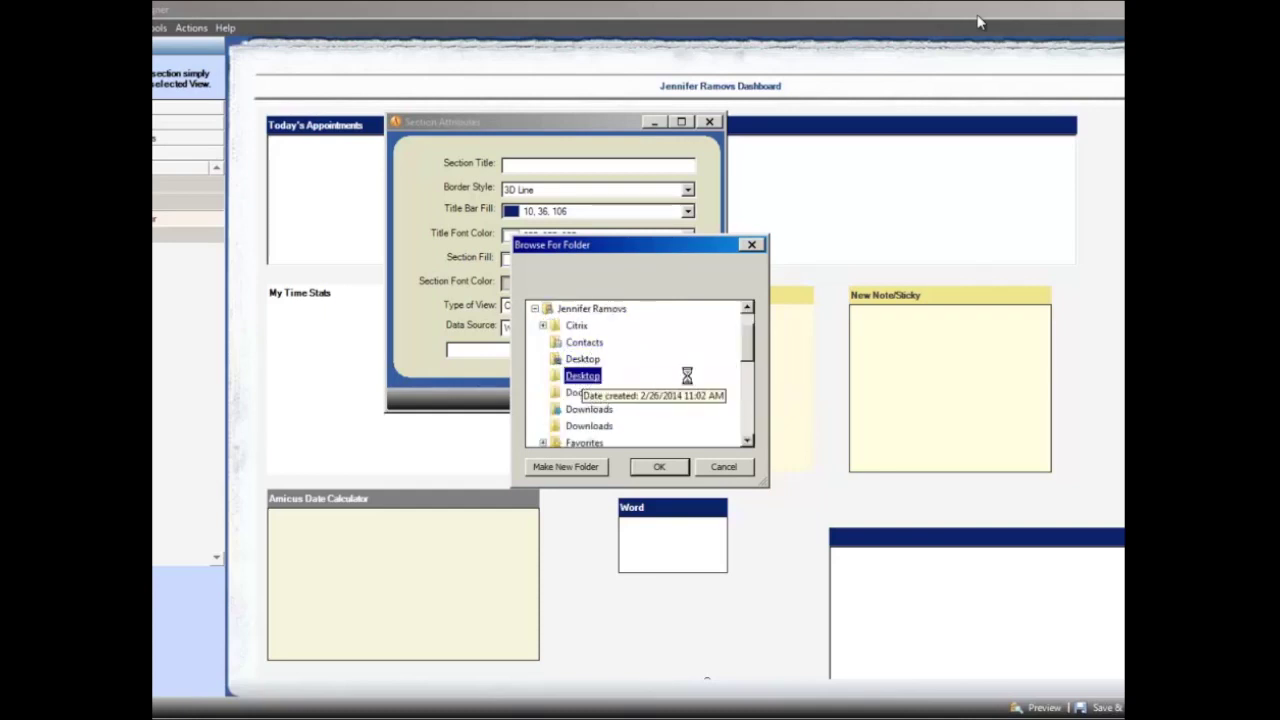
click(835, 377)
drag(745, 352, 749, 381)
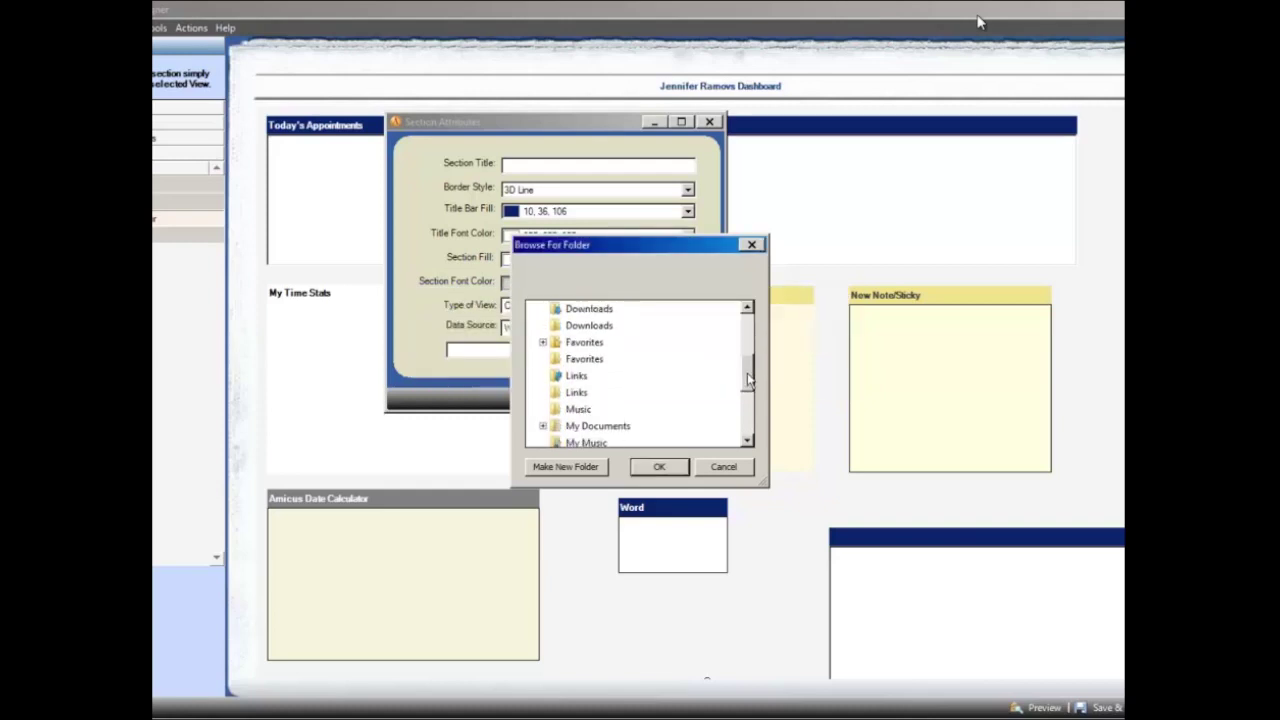
Explore the My Documents subfolders, then cancel folder browsing and the section attributes
click(543, 426)
drag(751, 380, 748, 432)
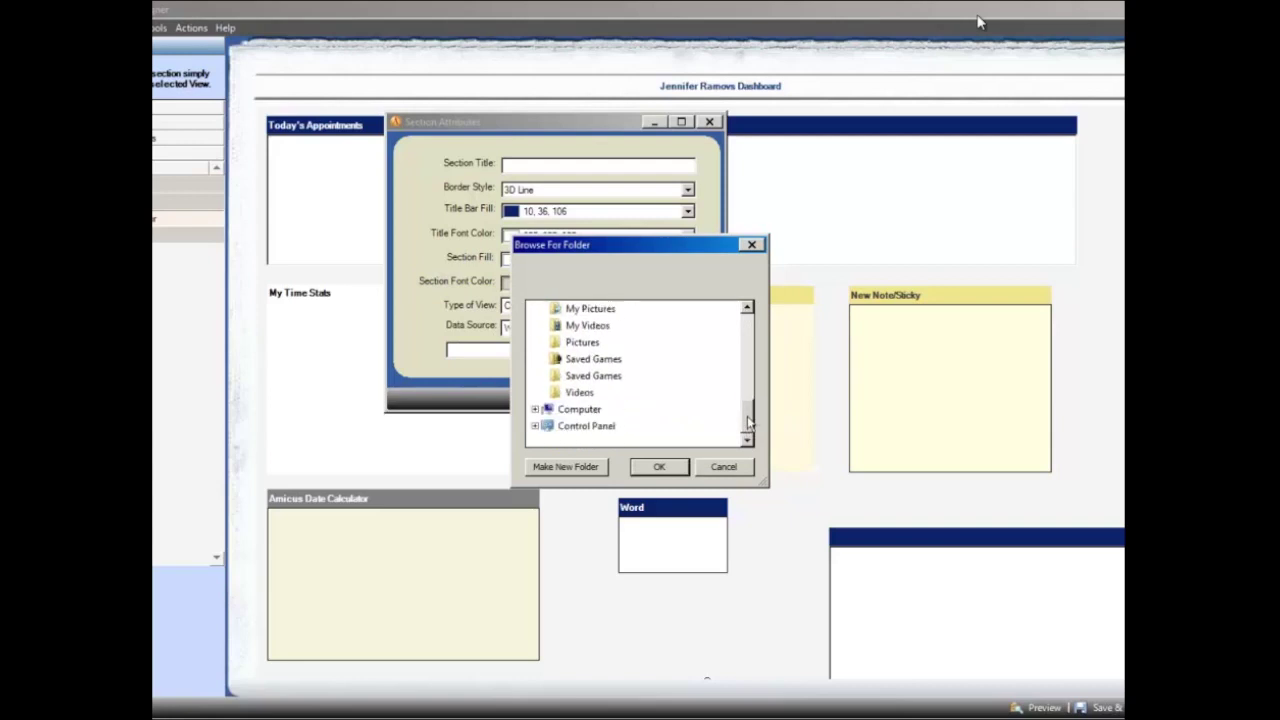
drag(750, 416, 750, 413)
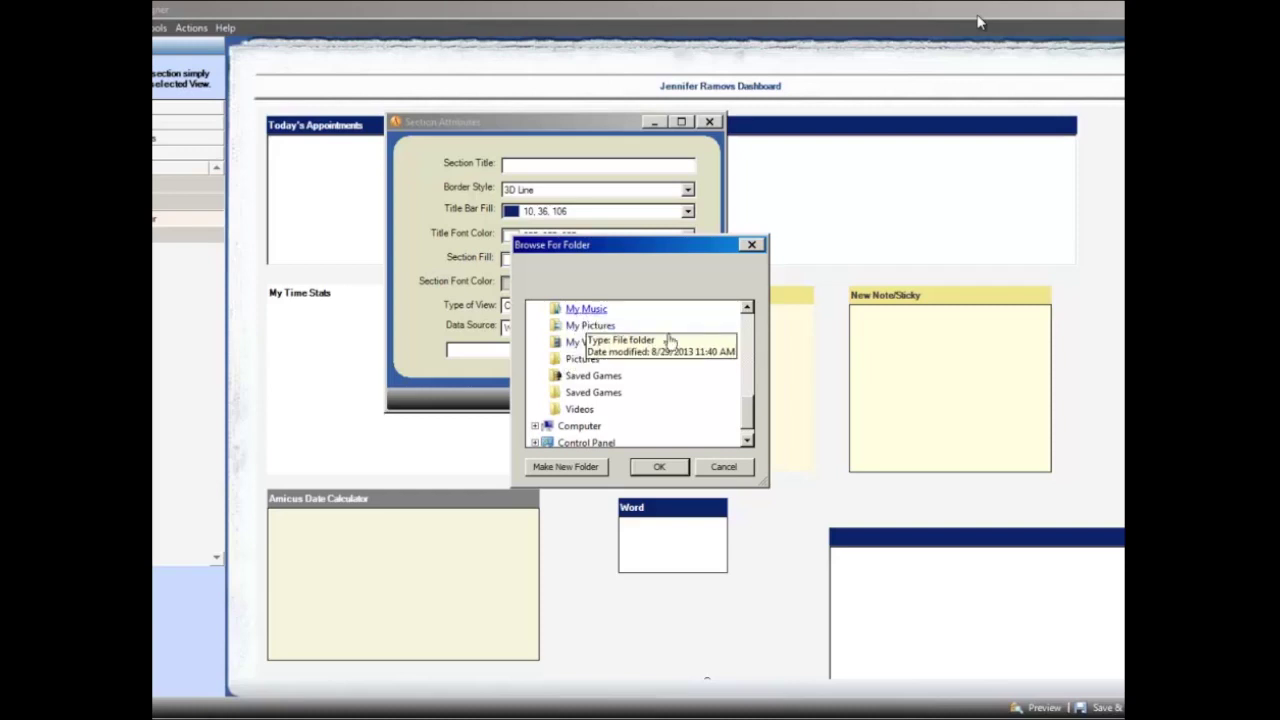
click(748, 308)
click(748, 308)
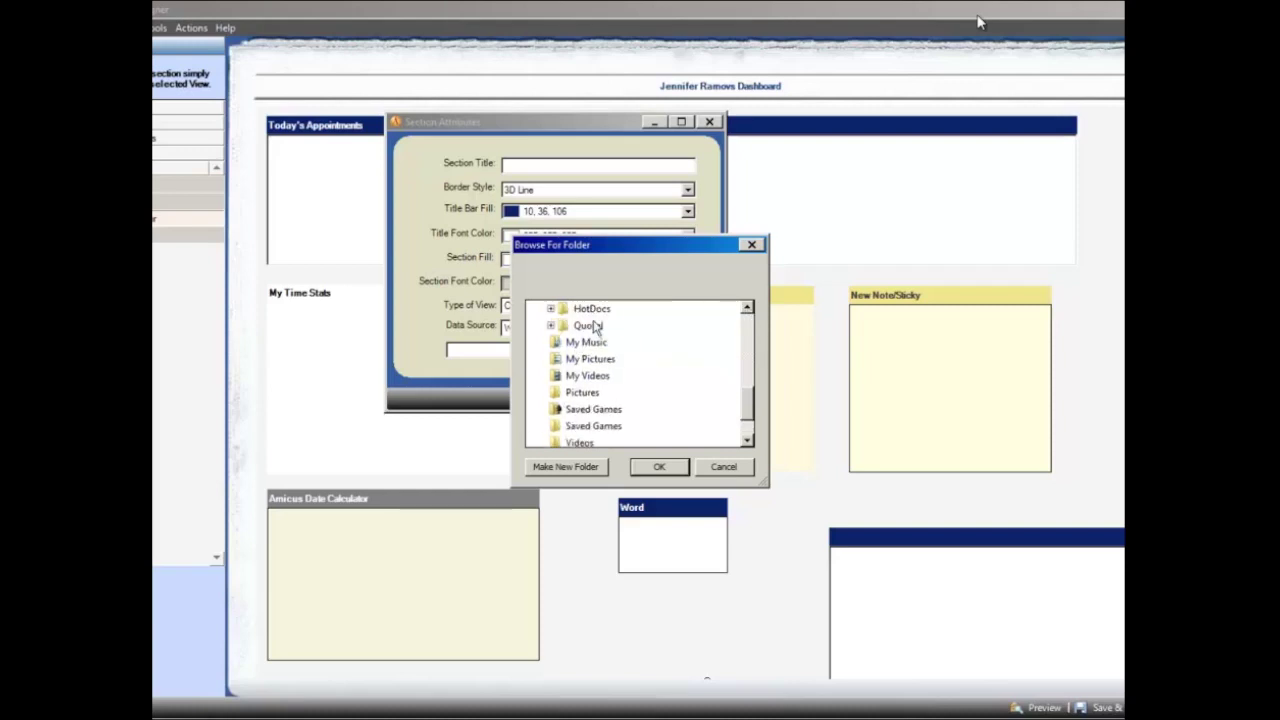
scroll(686, 391, up, 1)
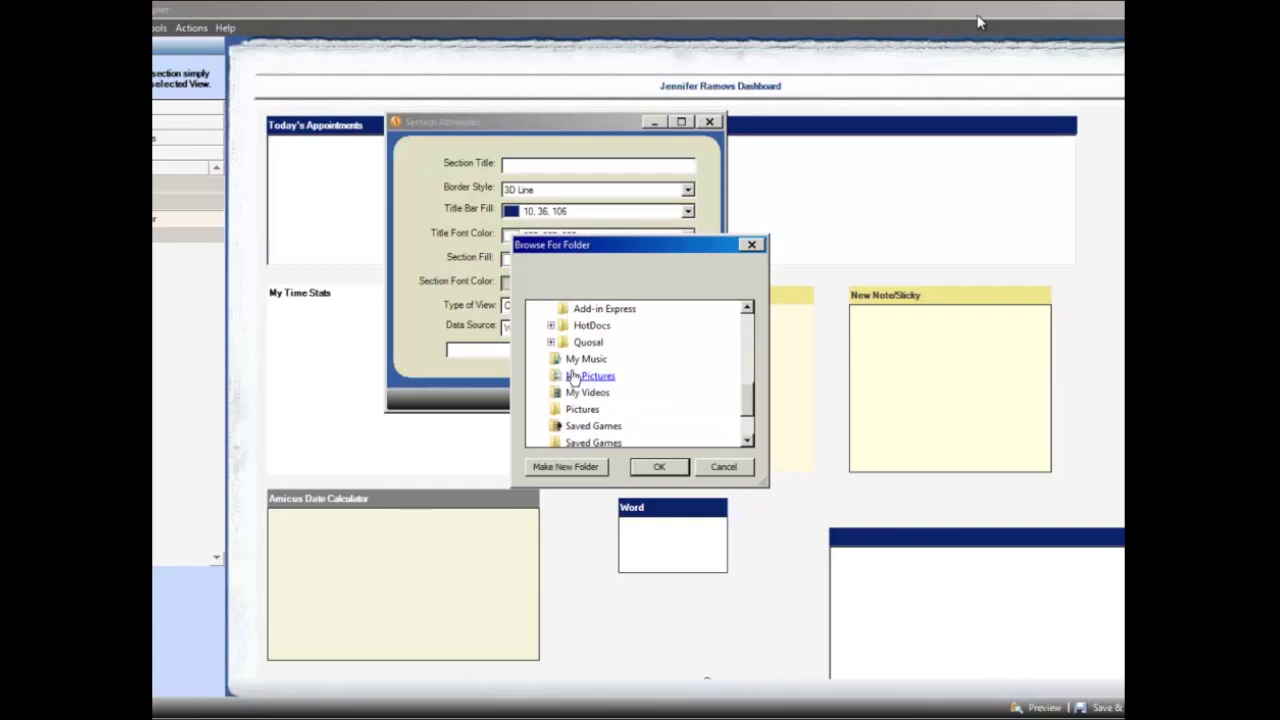
click(738, 467)
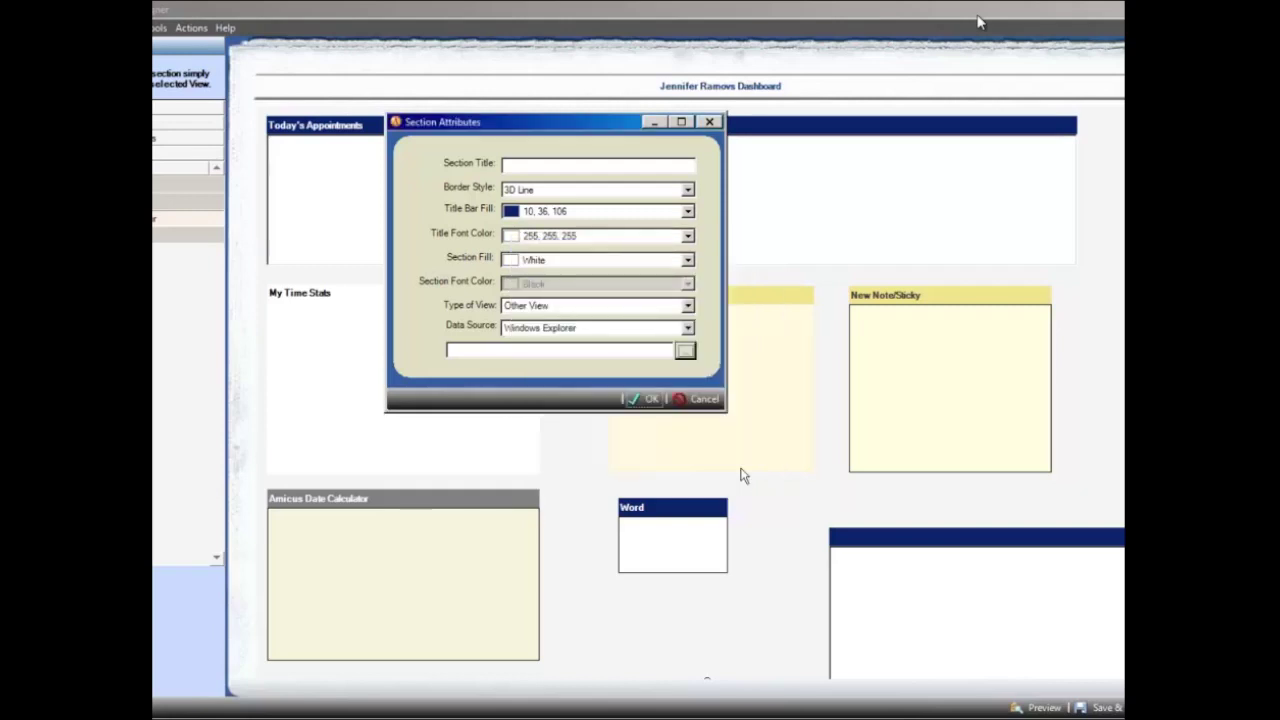
click(708, 400)
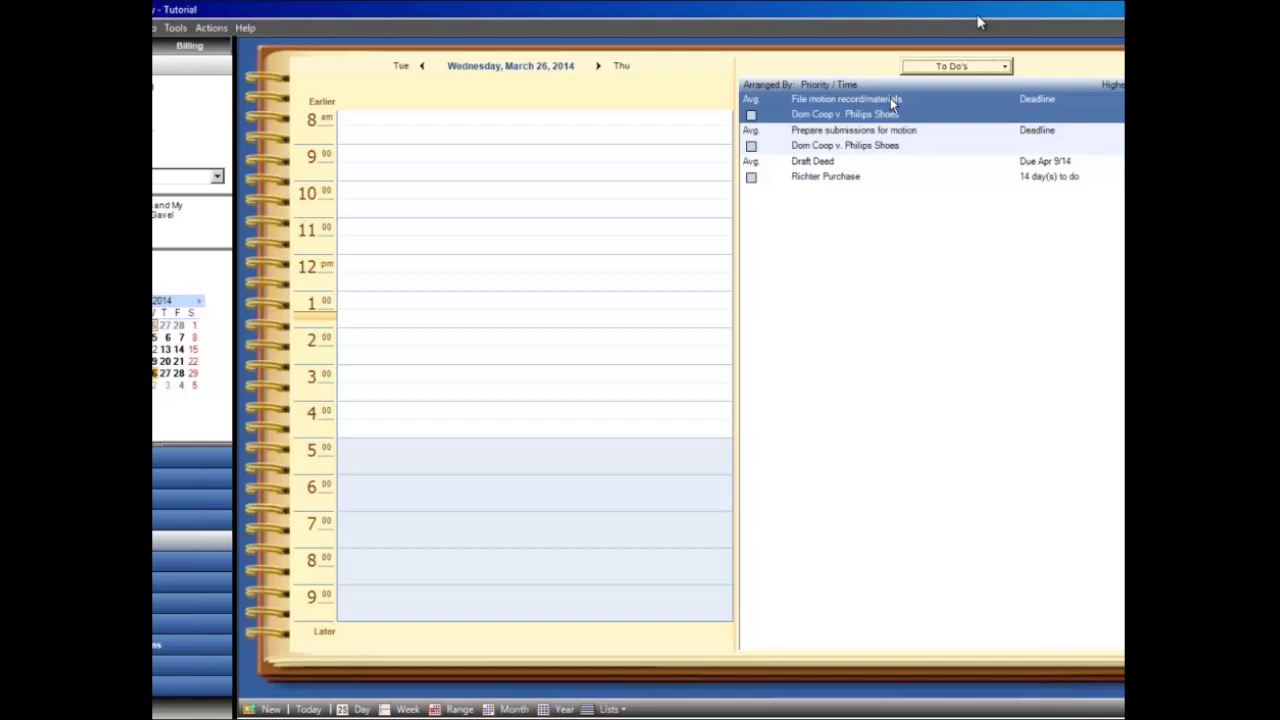
Open the To Do task list and switch it to a task view with more columns, including initials
click(178, 561)
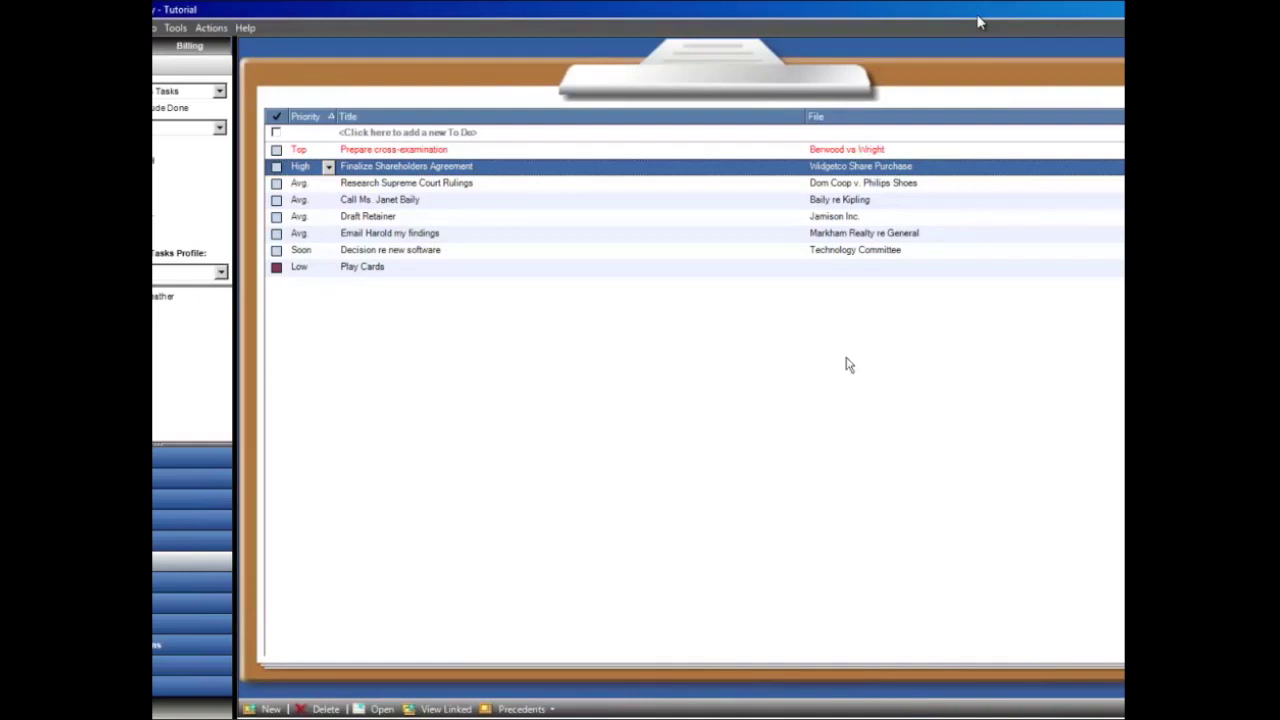
click(220, 128)
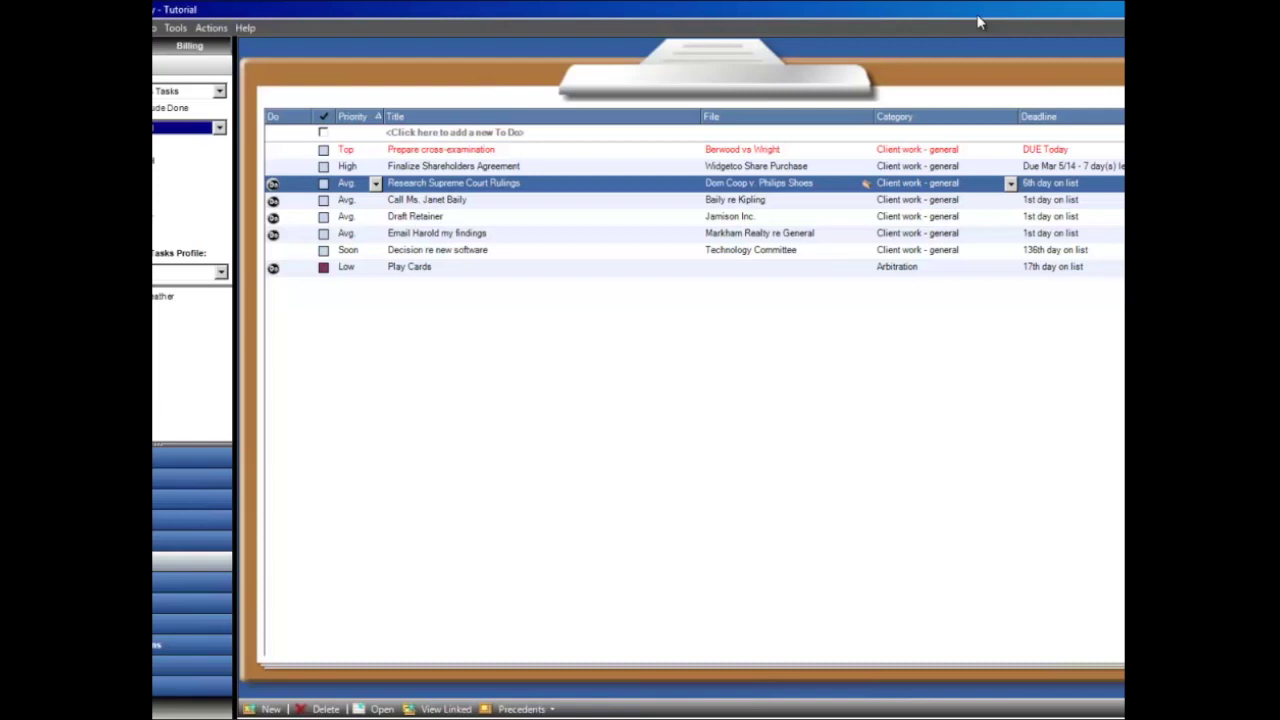
click(170, 197)
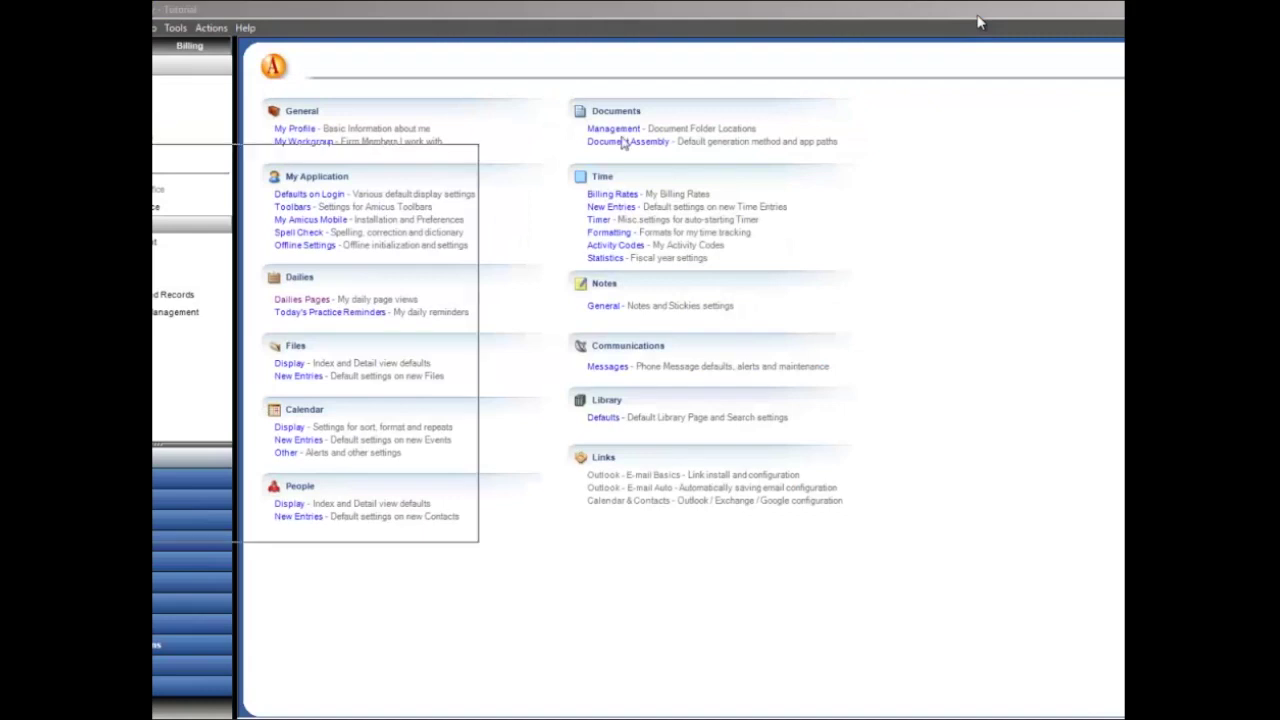
Open the user's dashboard page from Dailies Pages for editing and select its Word section
drag(823, 117, 807, 108)
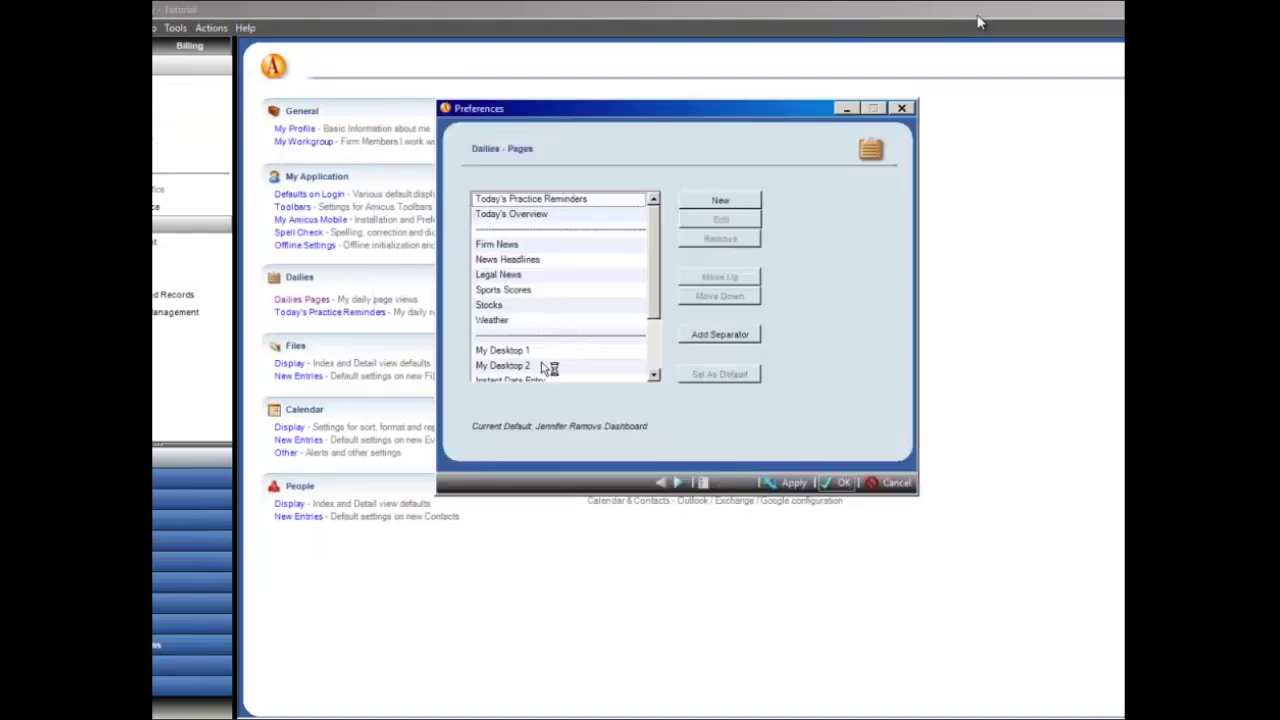
scroll(548, 370, down, 1)
click(533, 368)
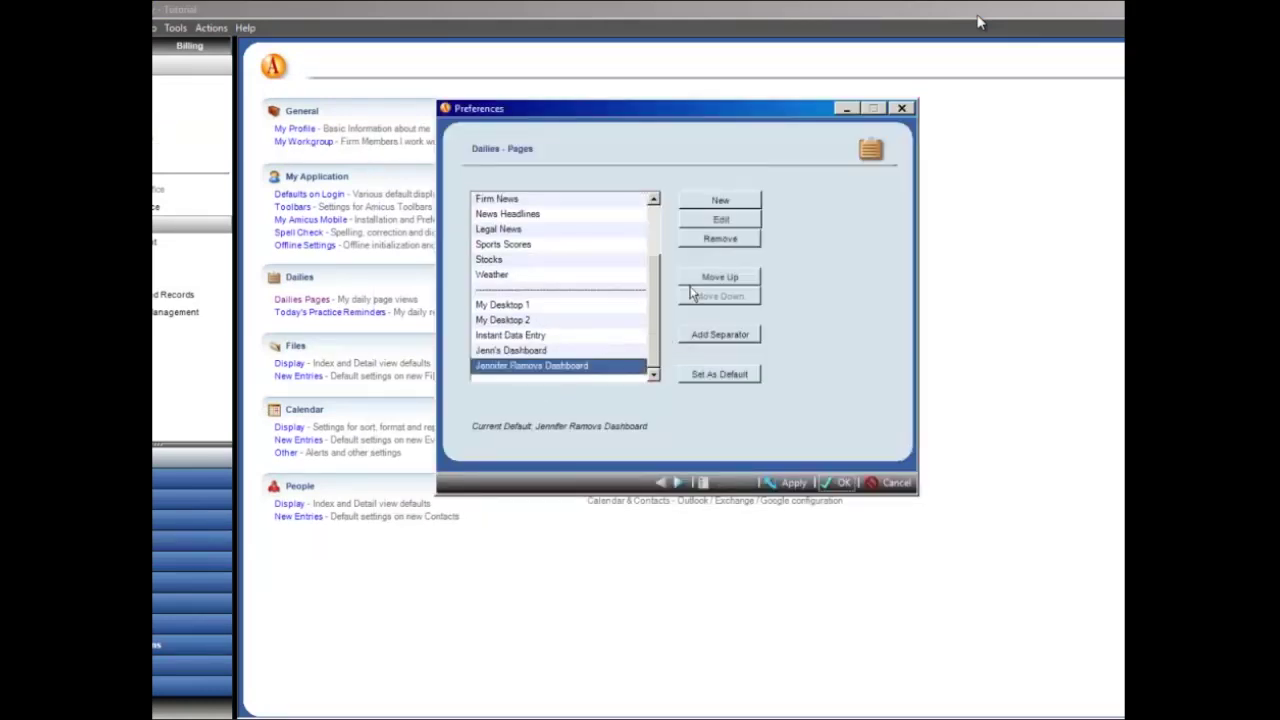
click(722, 219)
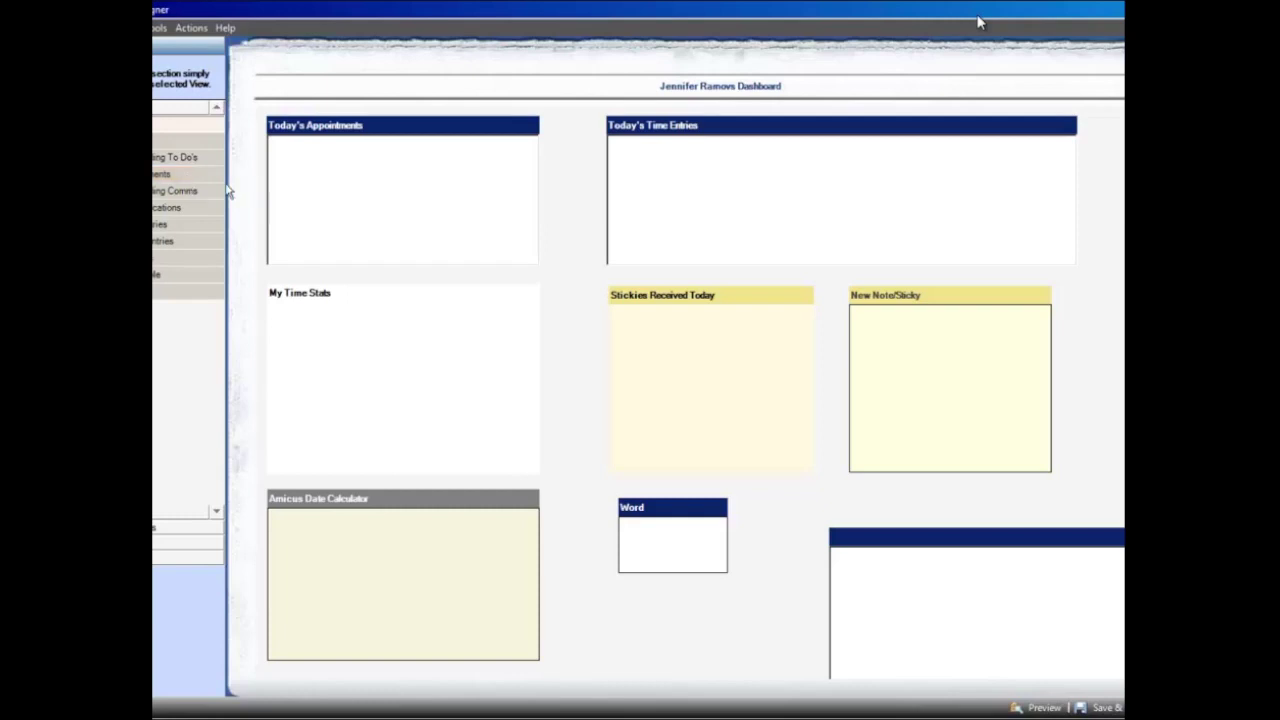
click(670, 508)
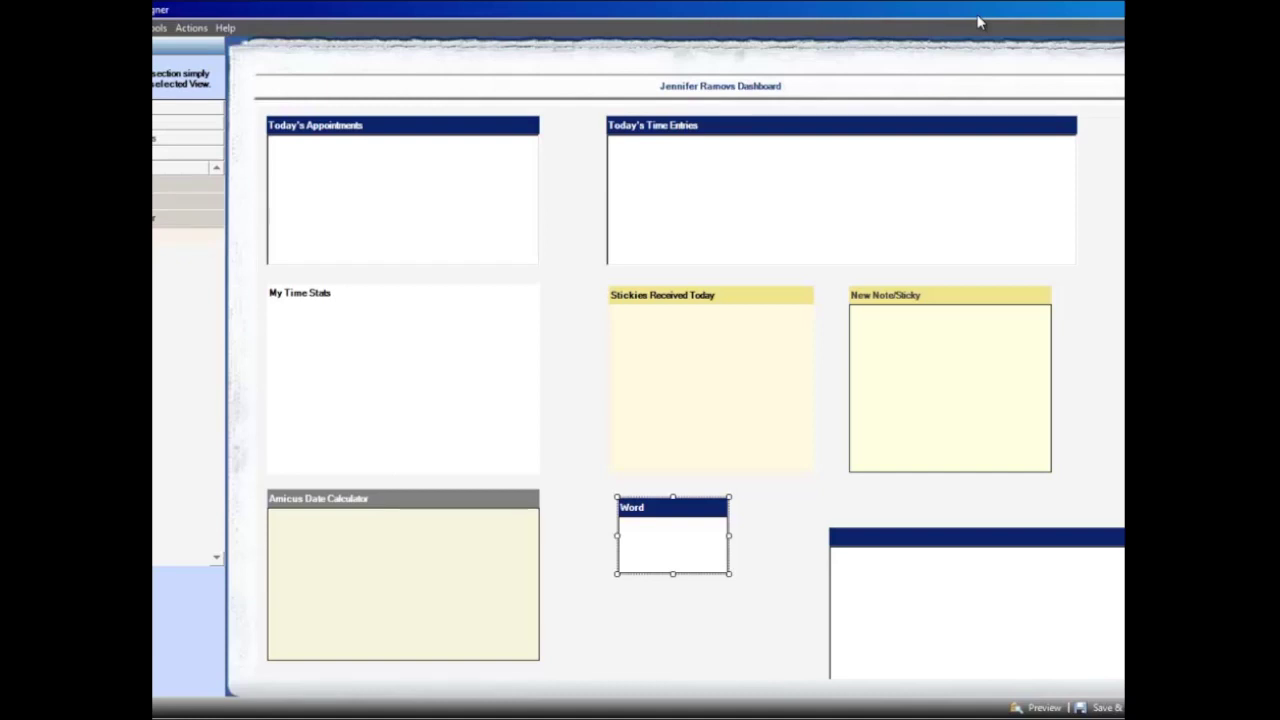
Add a section below the Word box titled 'word' that runs outlook.exe
click(601, 591)
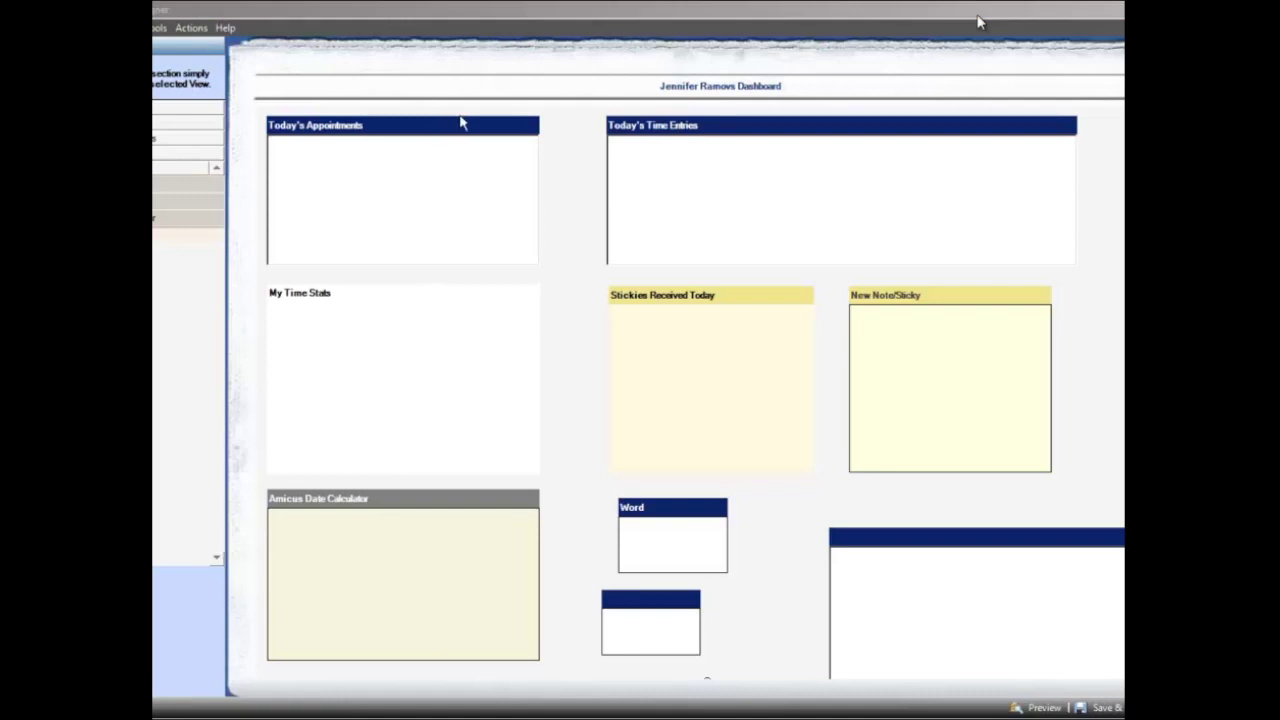
drag(185, 79, 658, 146)
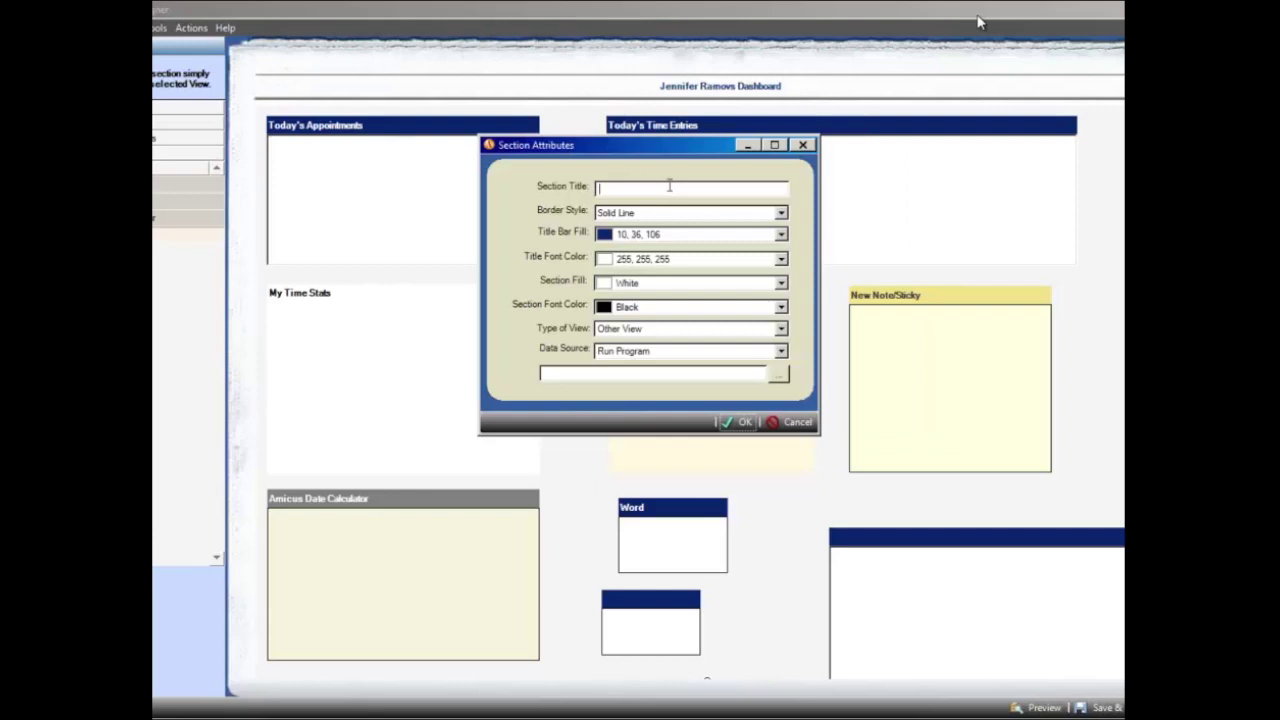
text(word)
click(559, 373)
text(outlook.exe)
drag(600, 374, 531, 373)
click(779, 375)
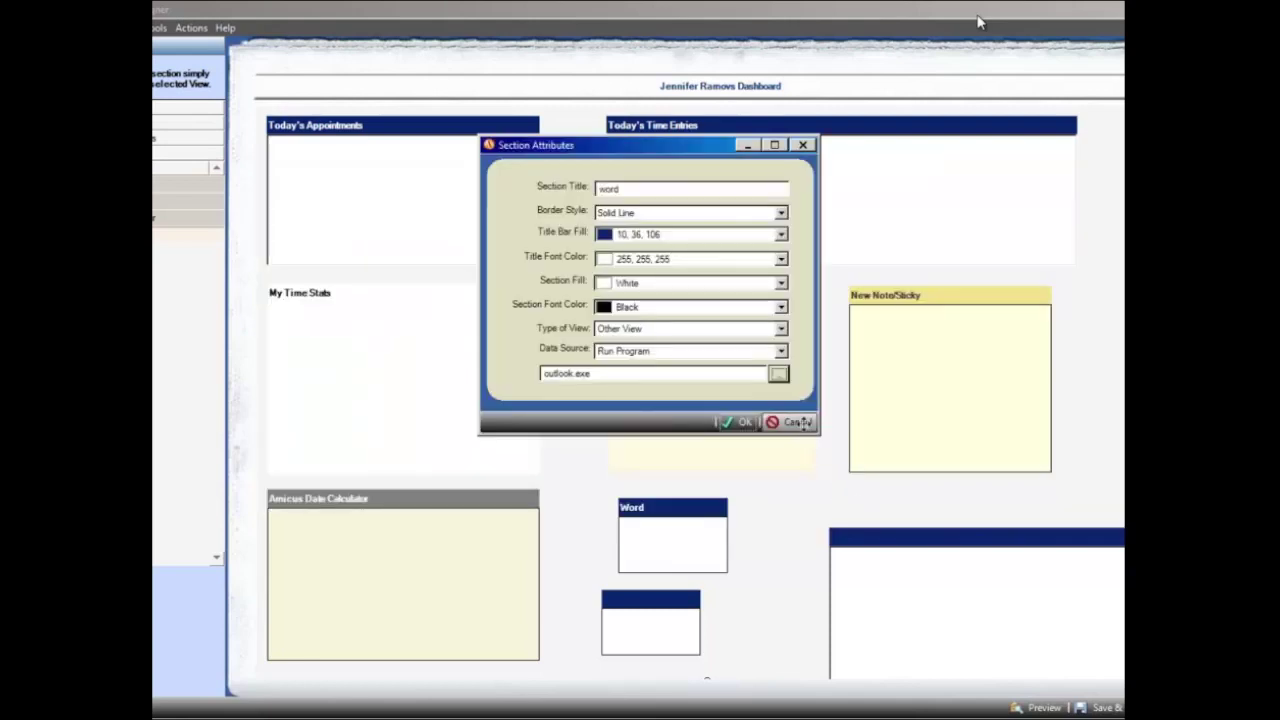
Discard the section change, save and close the dashboard, and close Dailies - Pages
click(798, 422)
click(1120, 707)
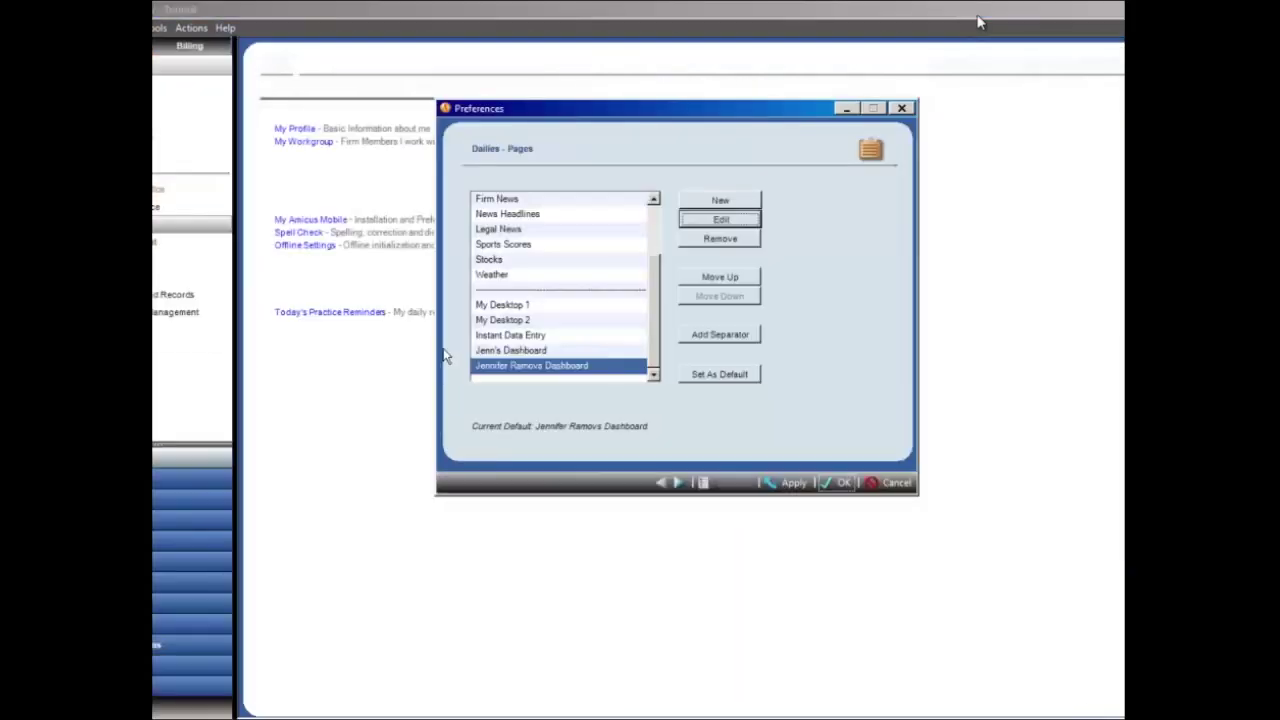
click(840, 482)
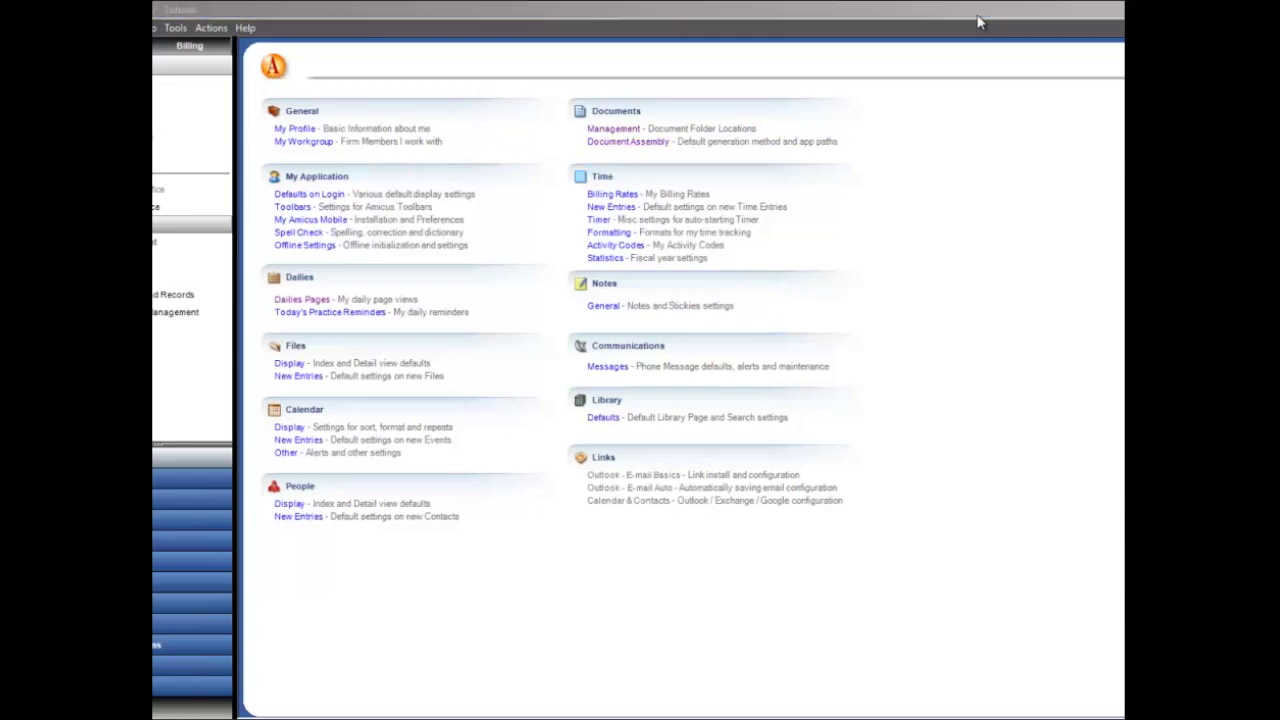
Check the Microsoft Word program path in Document Assembly settings without changing anything
drag(155, 155, 715, 133)
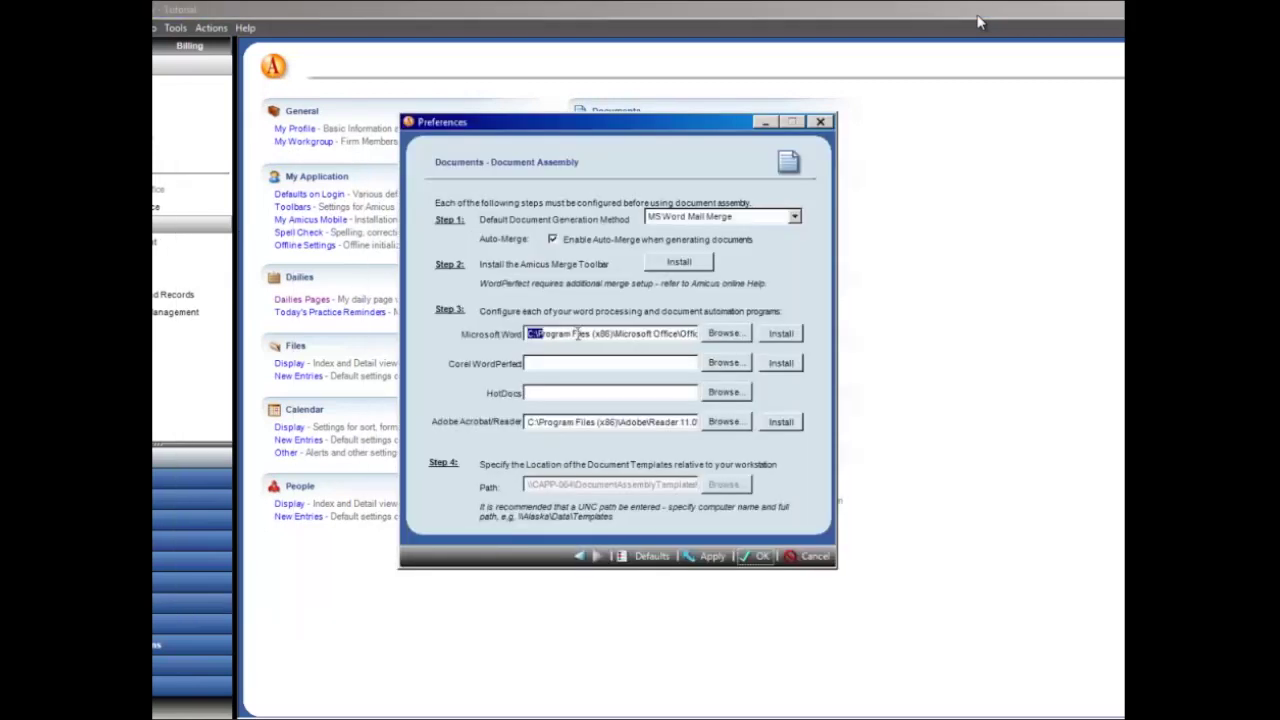
drag(709, 334, 516, 326)
click(815, 557)
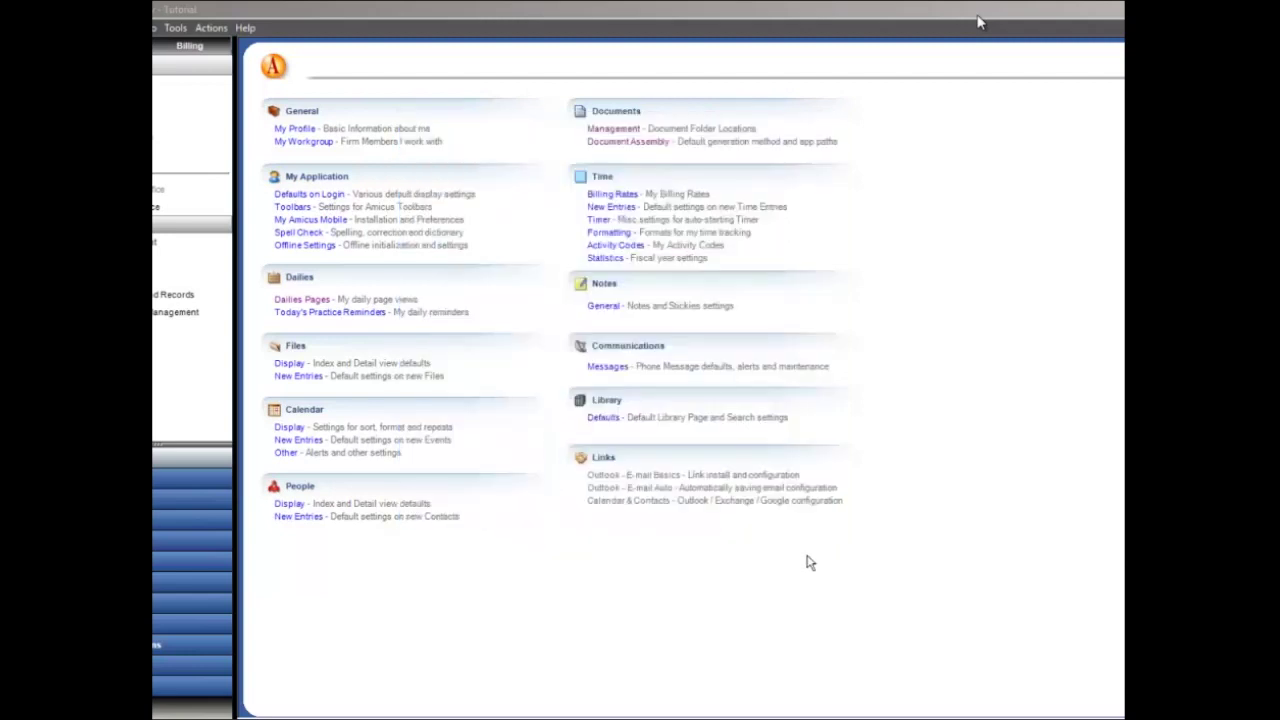
Reopen the dashboard design and bring up the Word section's settings again
click(178, 463)
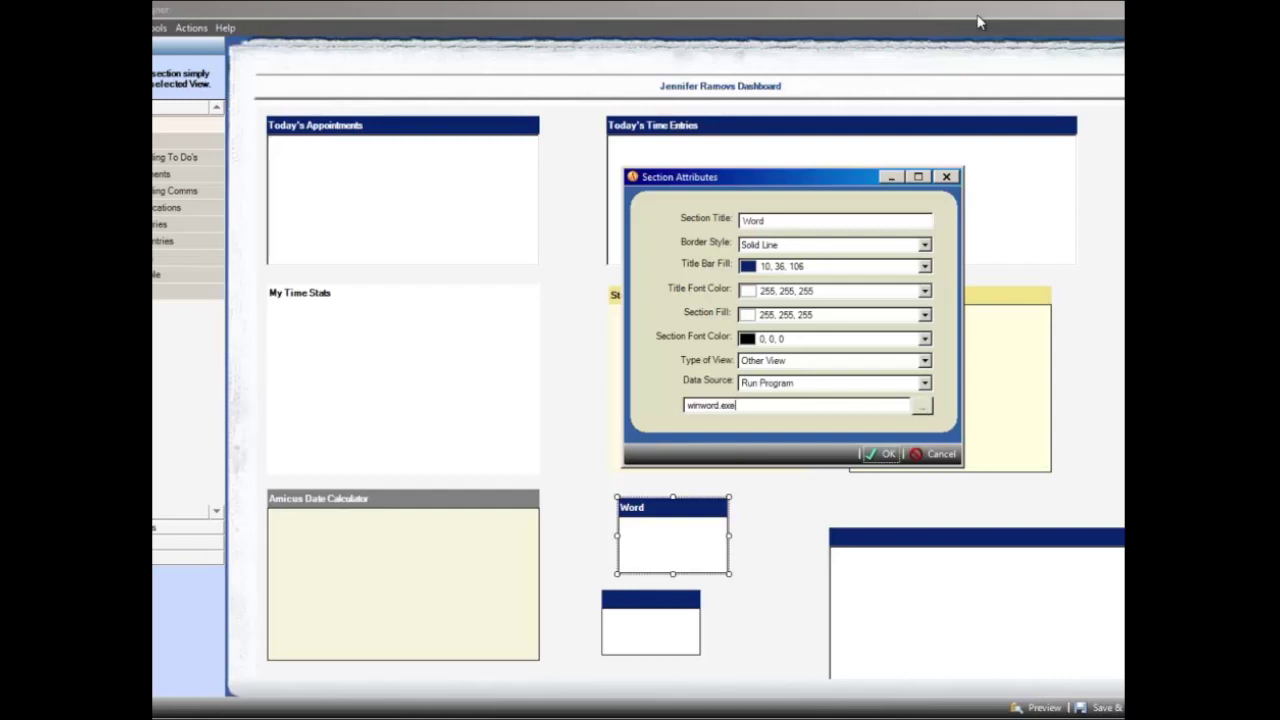
click(979, 22)
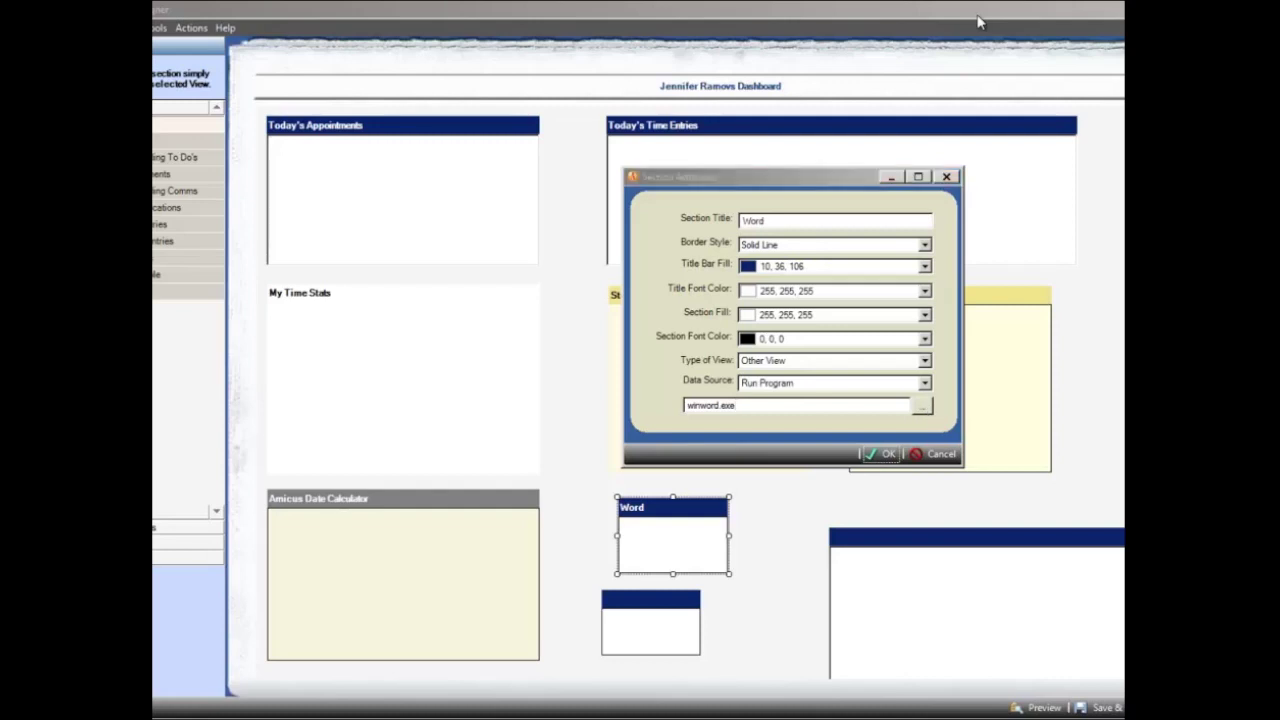
click(938, 455)
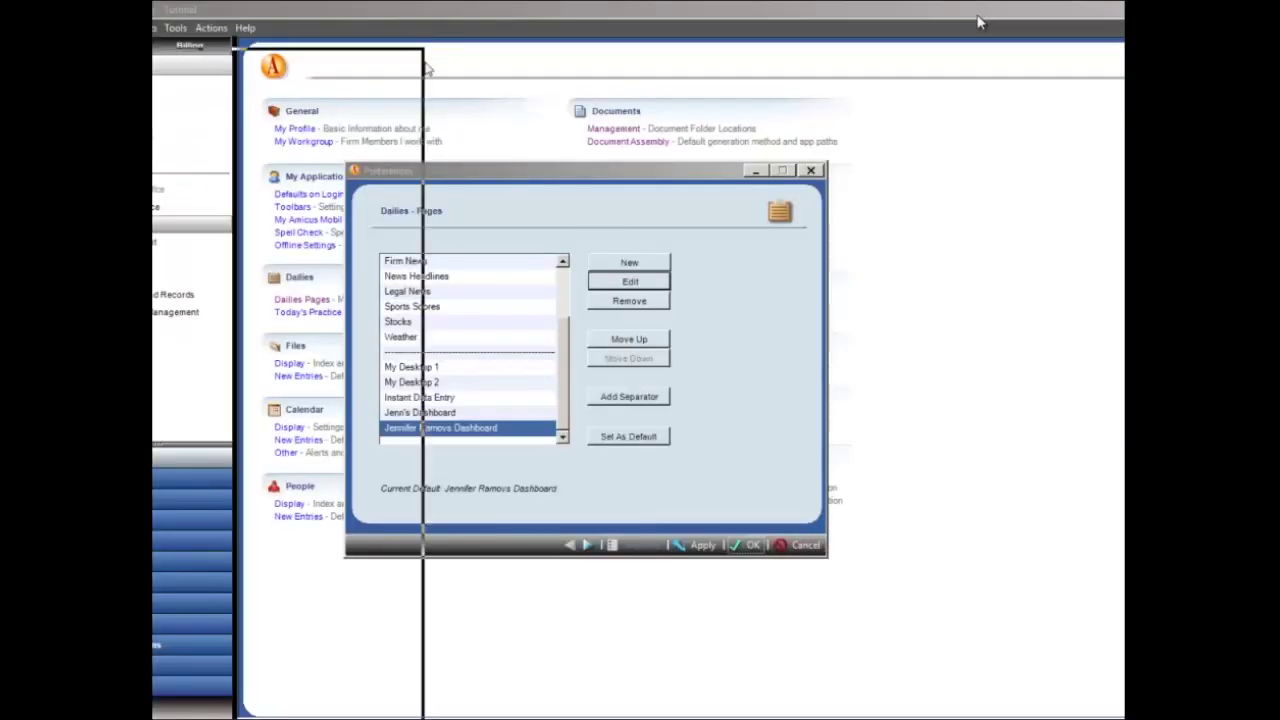
Move and maximize the Dashboard Designer window, with the other view groups listed
drag(540, 63, 730, 27)
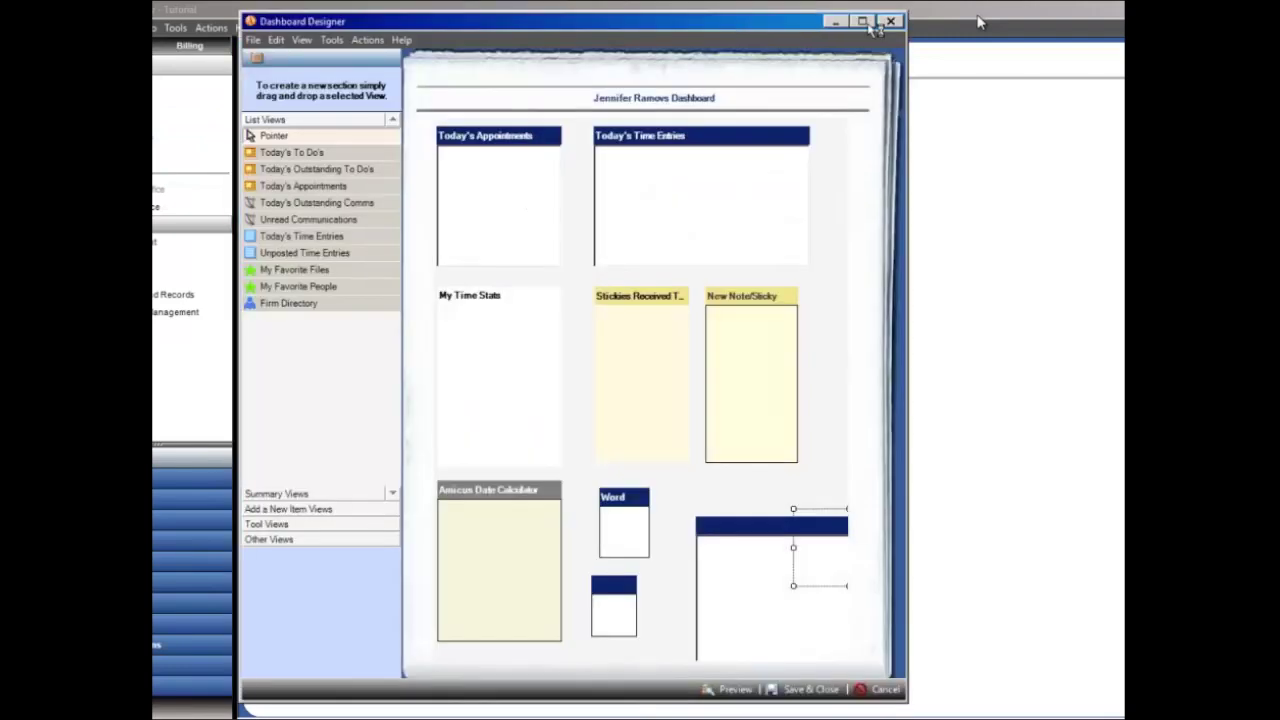
click(866, 22)
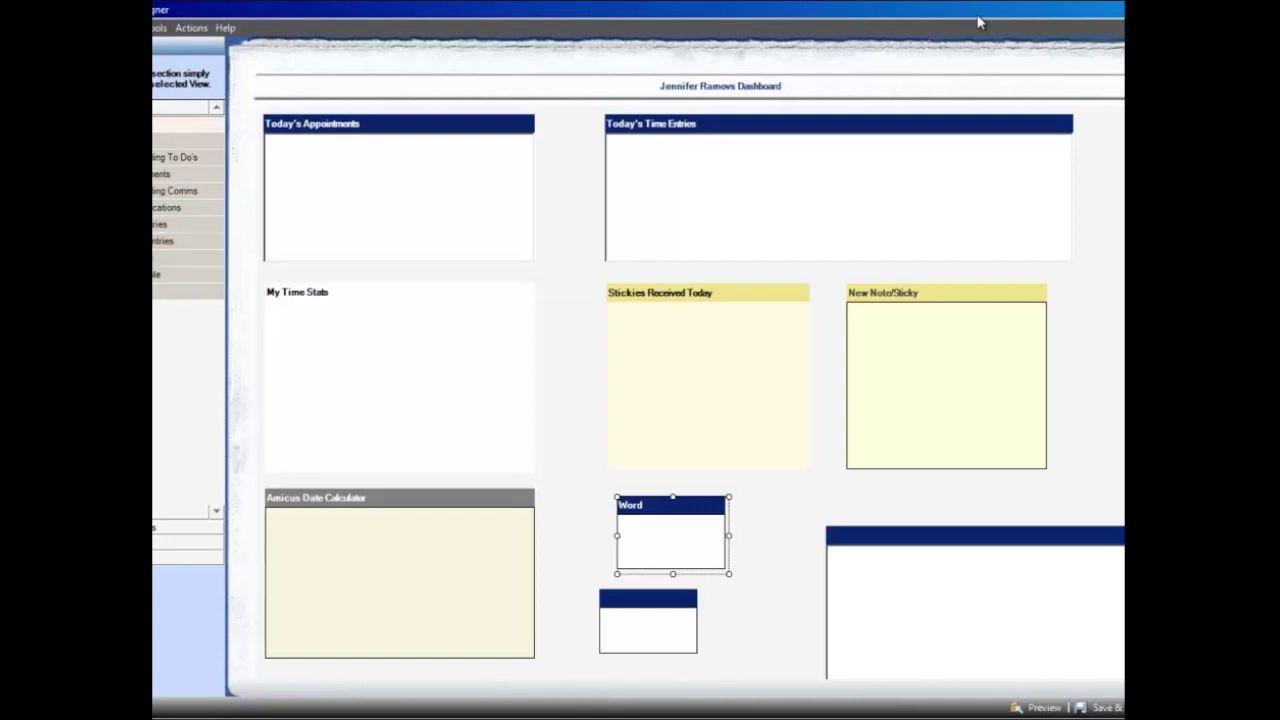
click(142, 527)
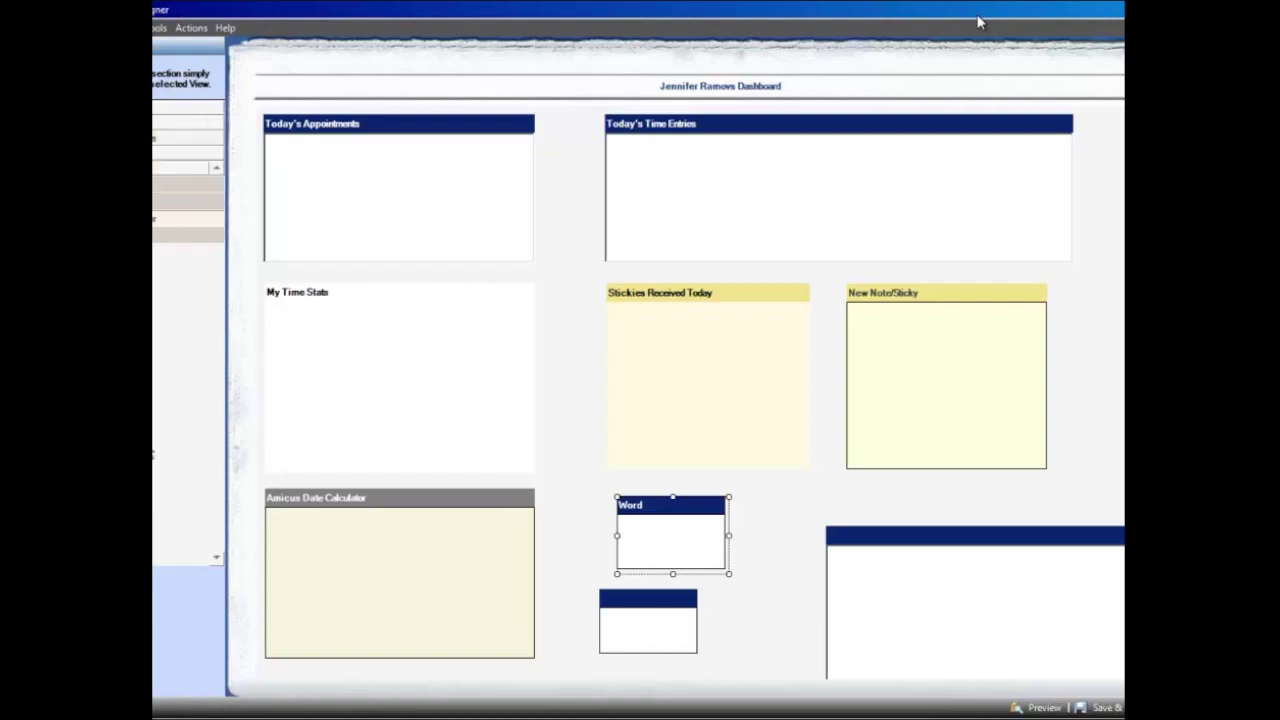
Add a Windows Explorer section showing Local Disk C (X:), nudged slightly up-left mid-canvas
drag(157, 225, 576, 434)
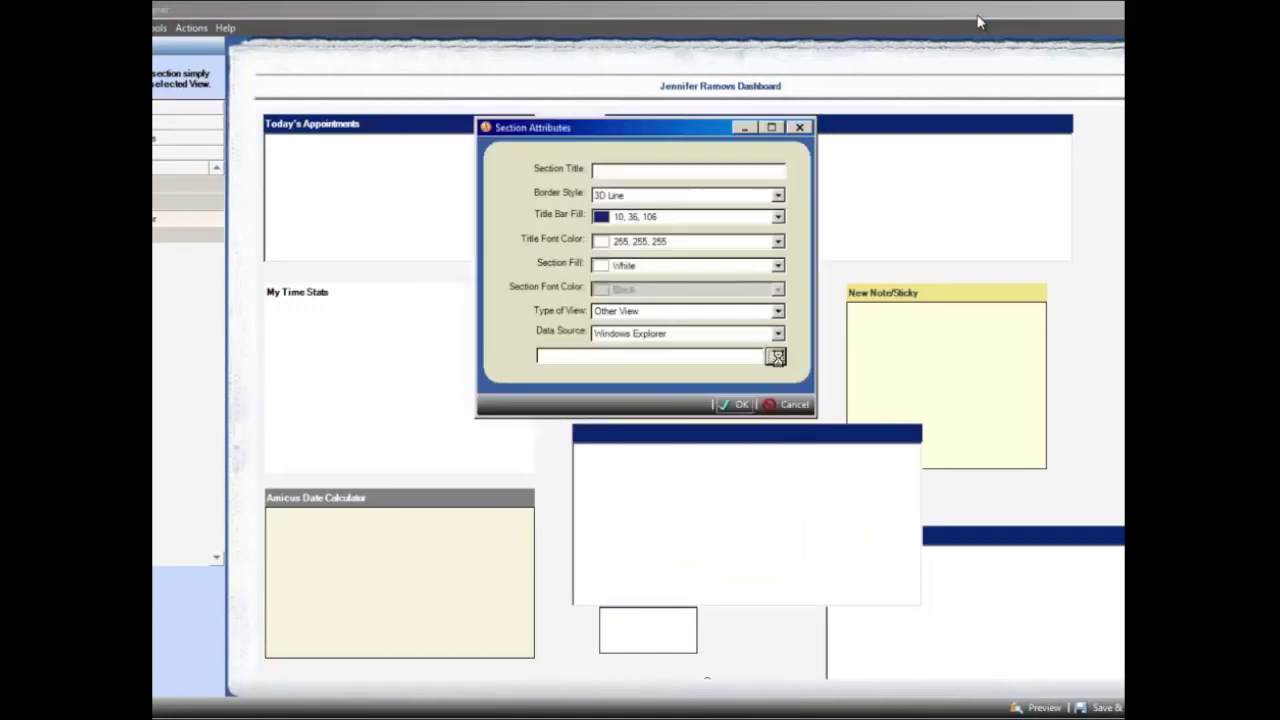
click(777, 357)
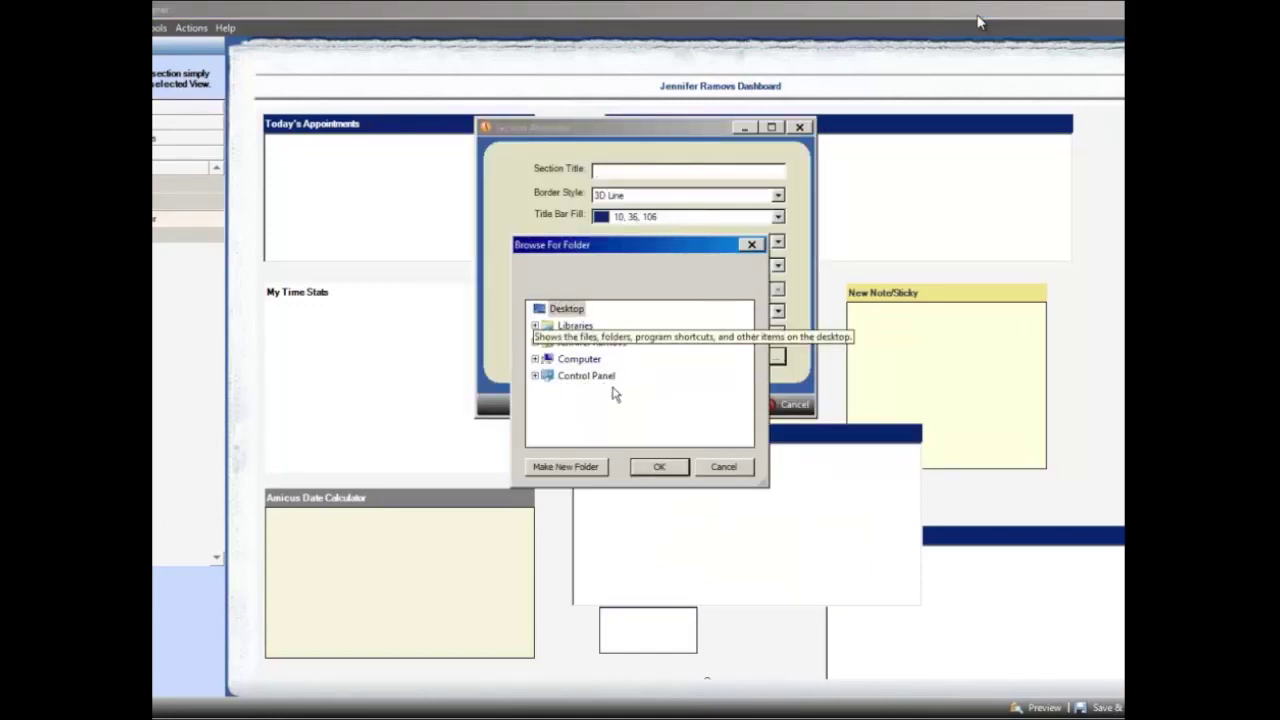
click(536, 359)
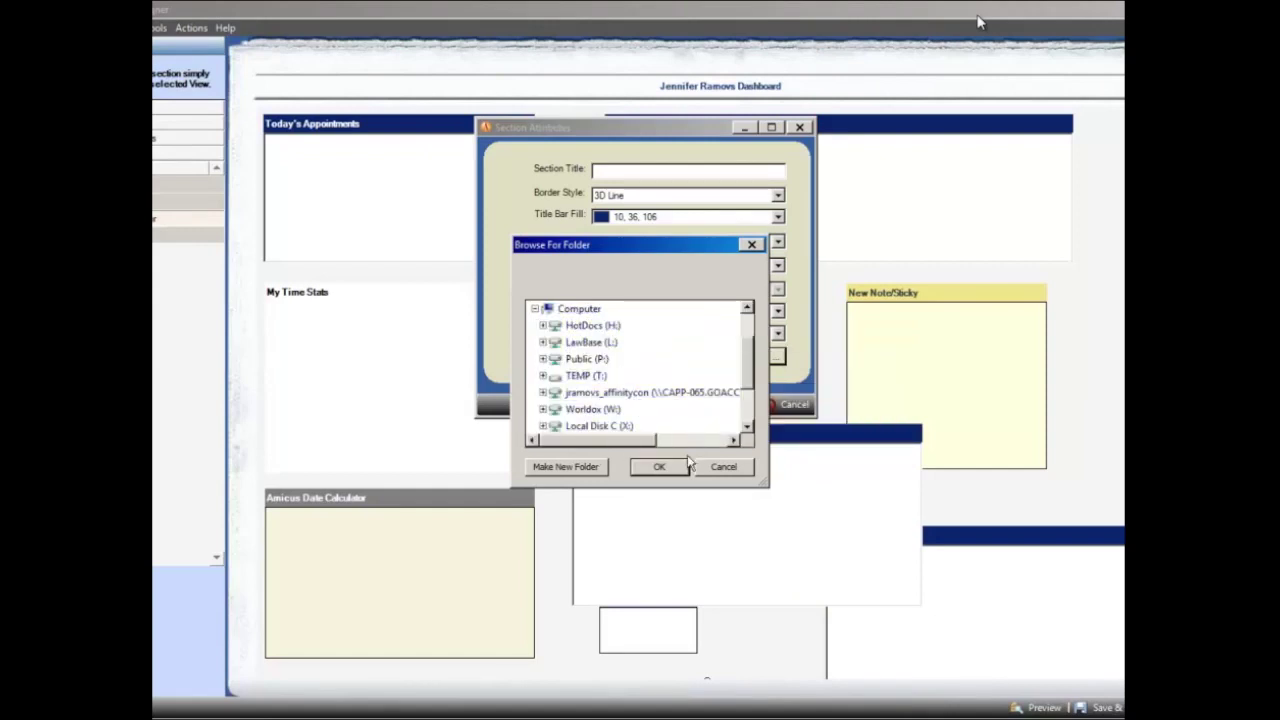
click(572, 426)
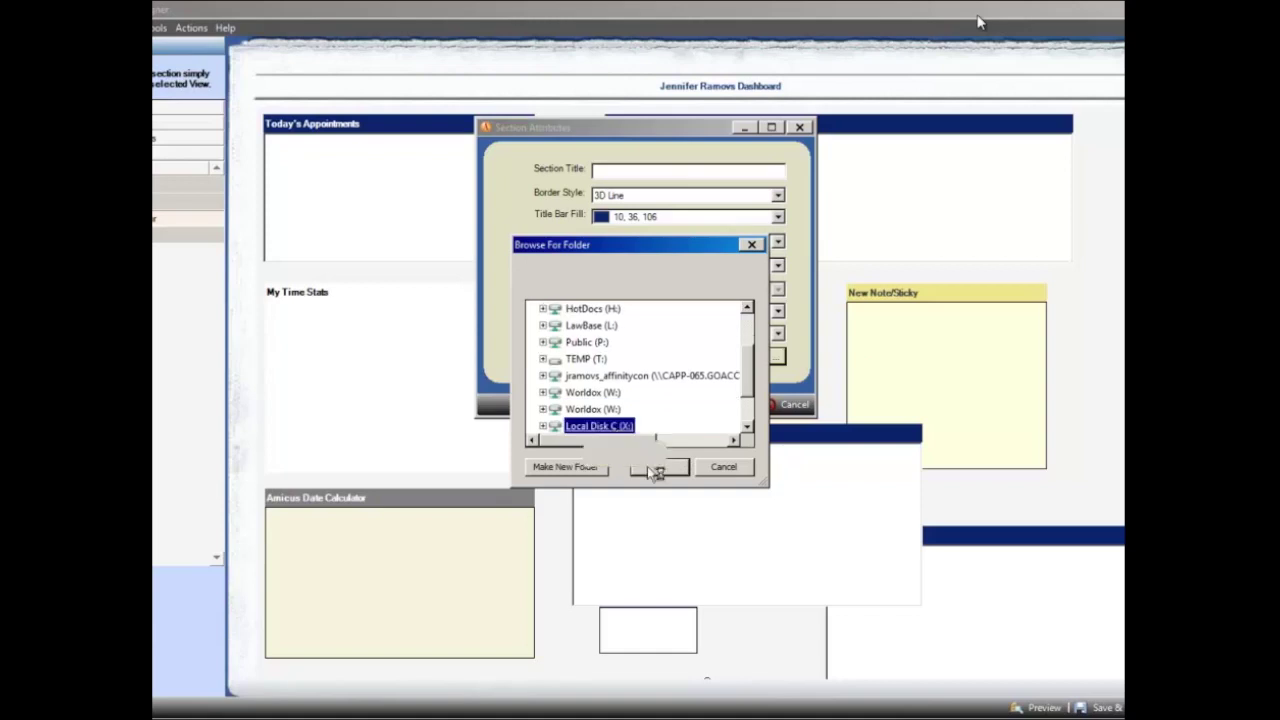
click(655, 466)
click(736, 405)
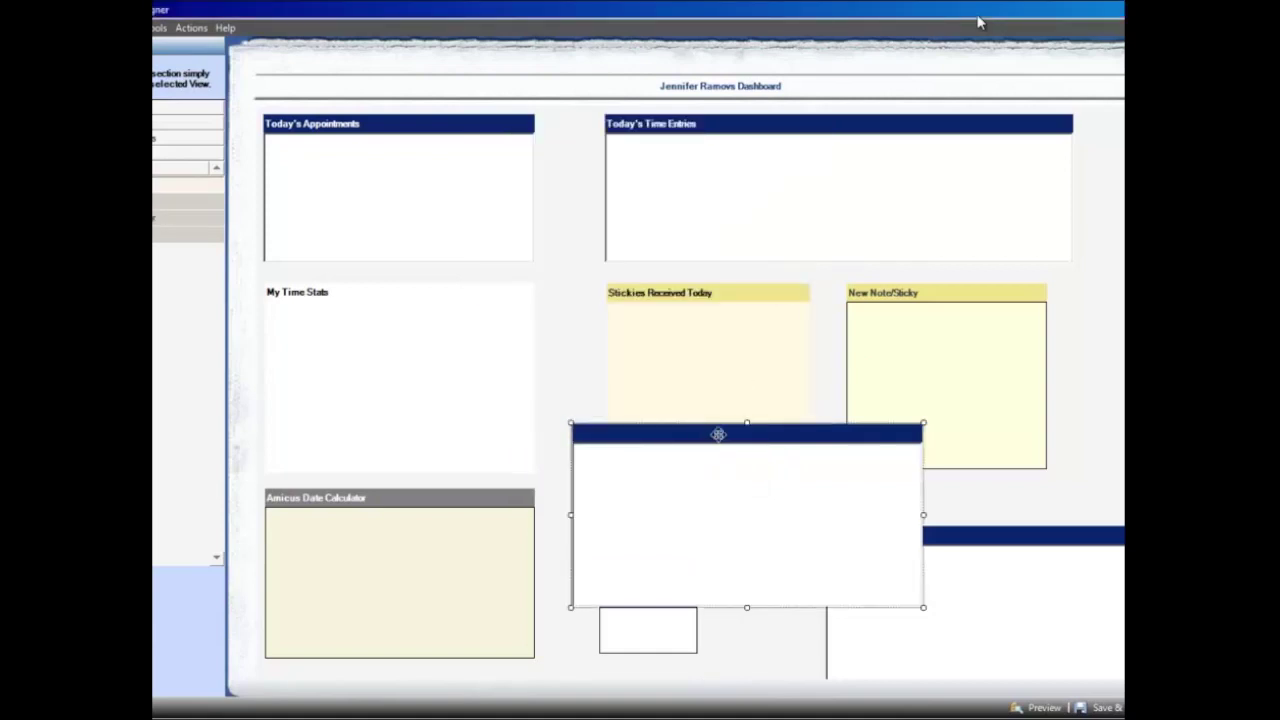
drag(718, 434, 693, 419)
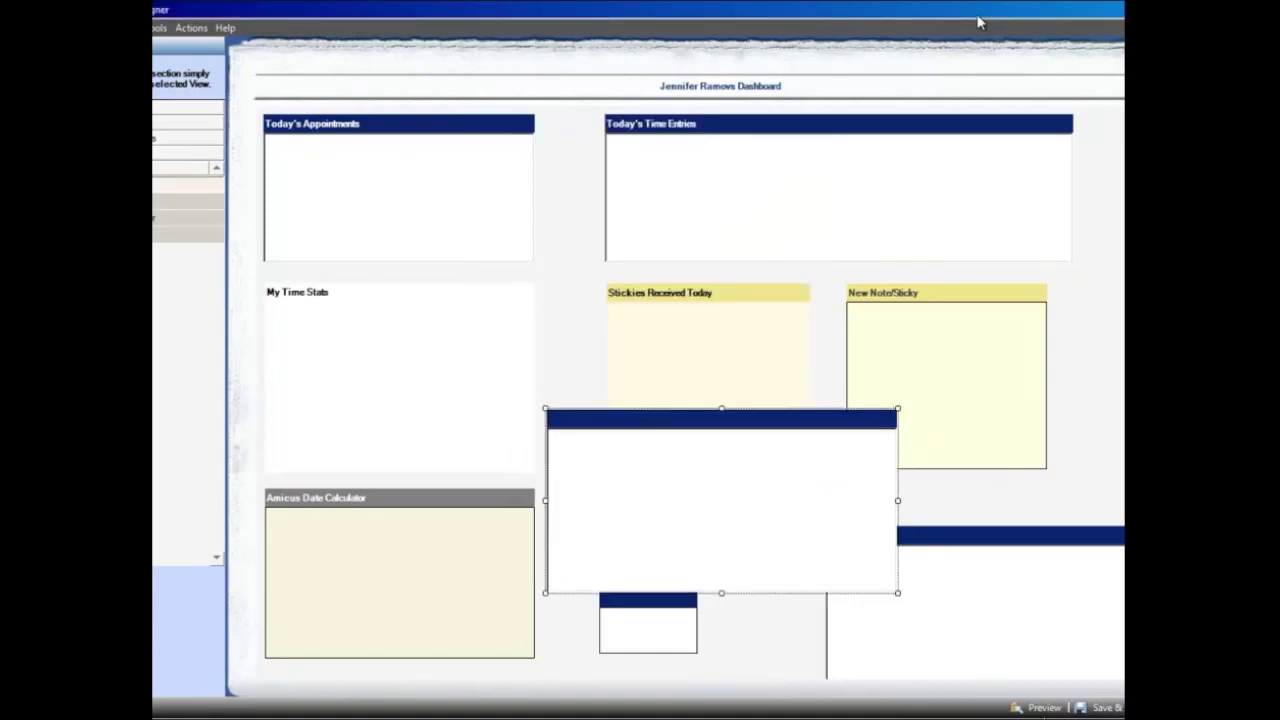